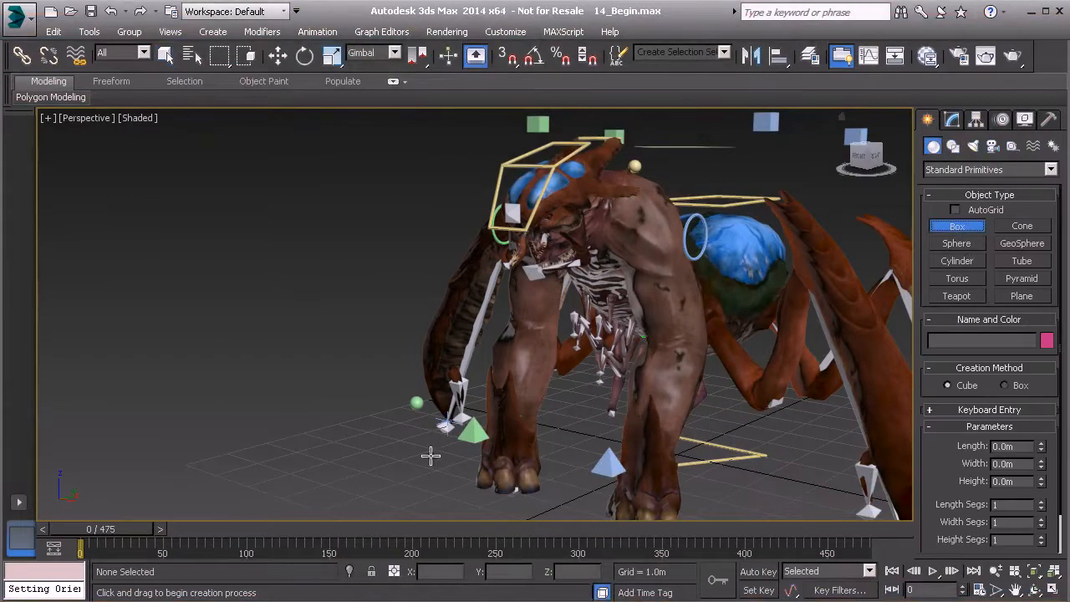
Step: Create a cube-shaped box about 0.75 m per side on the grid beside the creature
left_click_drag(255, 446, 257, 454)
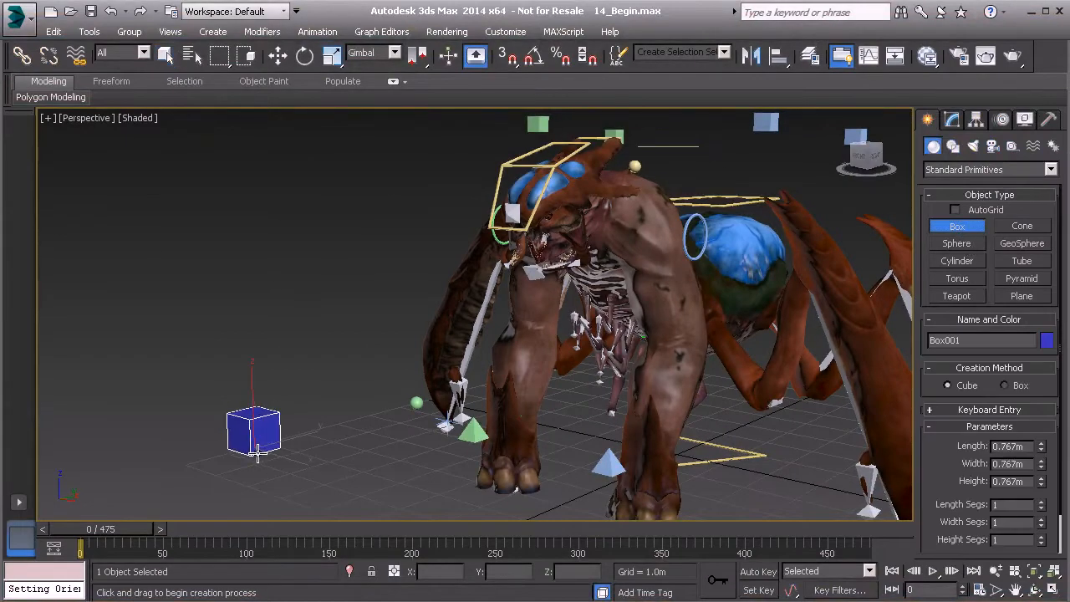
right_click(305, 366)
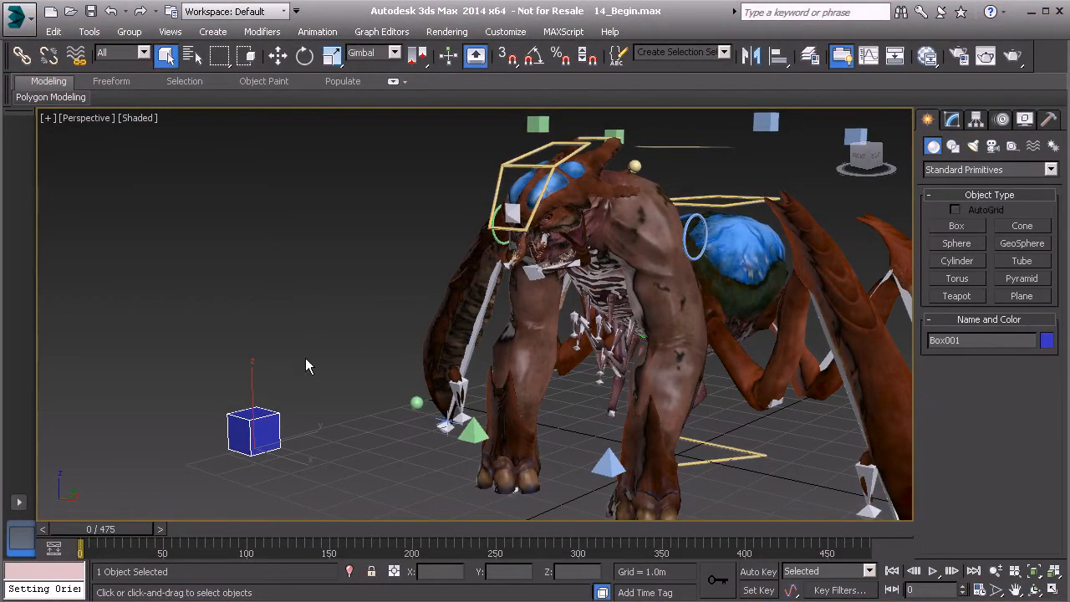
middle_click_drag(308, 421, 378, 395)
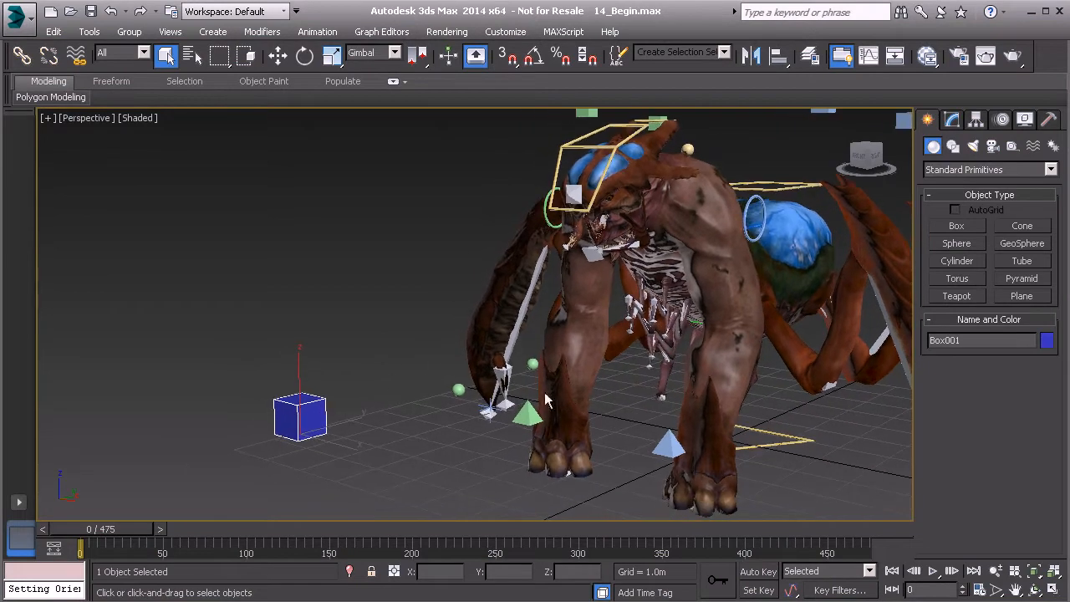
Step: Convert the box to an Editable Poly
left_click(952, 119)
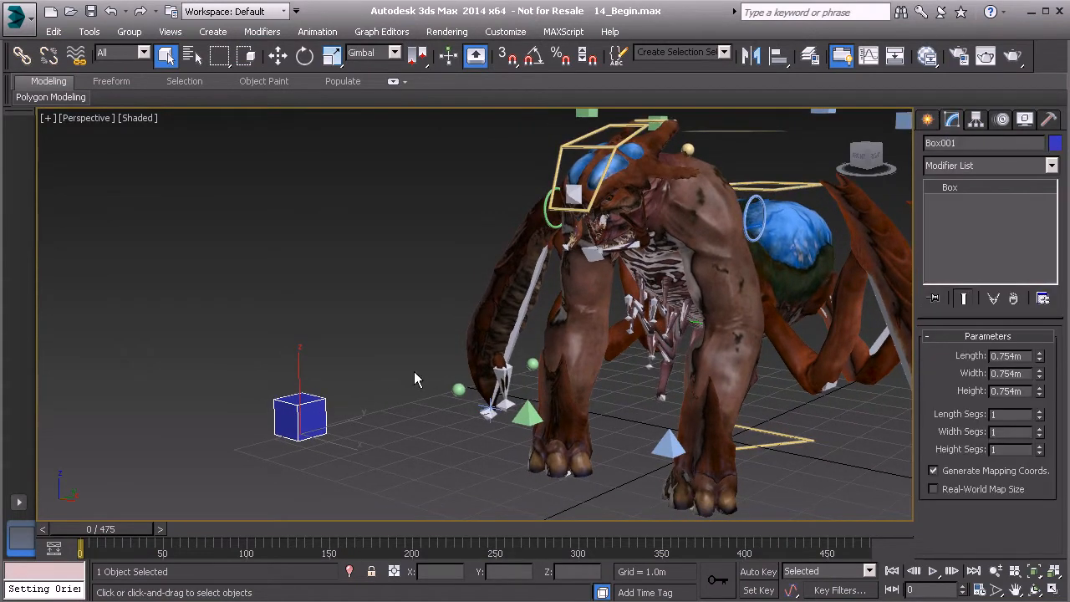
right_click(377, 350)
mouse_move(501, 502)
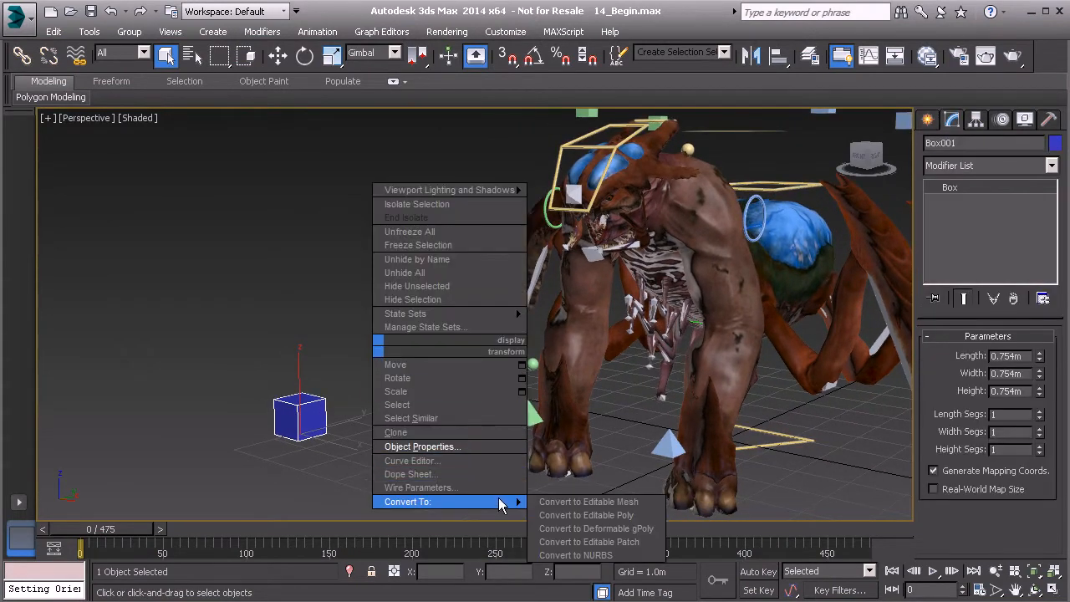
left_click(587, 515)
Step: Switch the box to Edge editing and select its first four edges
left_click(932, 187)
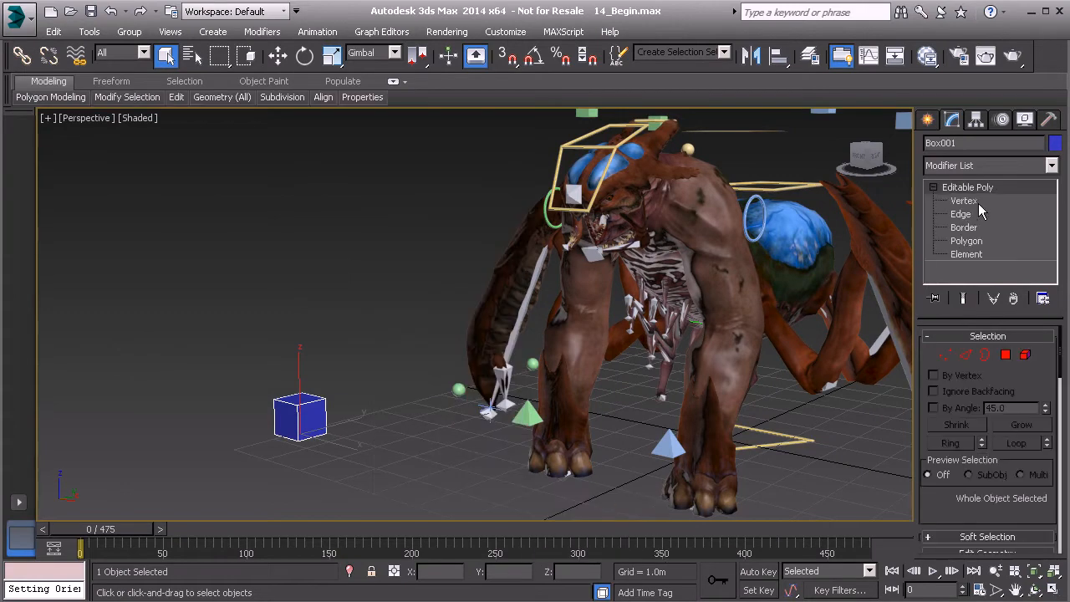
left_click(960, 214)
middle_click_drag(312, 345, 443, 332)
scroll(394, 420, "up", 6)
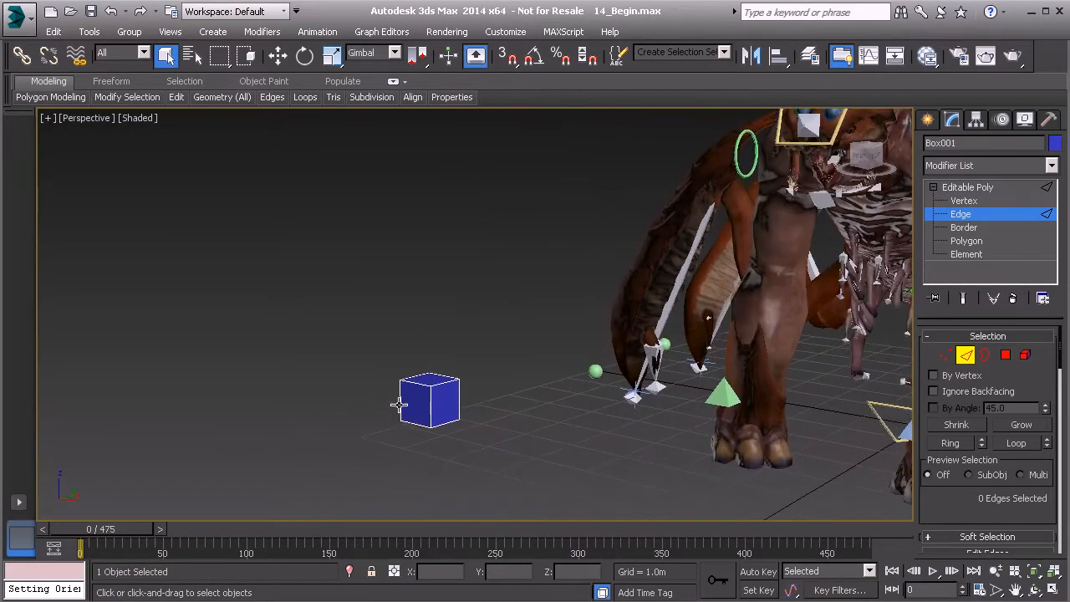
middle_click_drag(444, 376, 481, 255)
left_click(531, 286)
left_click(486, 349, "ctrl")
left_click(528, 442, "ctrl")
left_click(584, 375, "ctrl")
Step: Add the box's other edges to the selection, leaving only two opposite, parallel top edges unselected
middle_click_drag(454, 376, 473, 313, "alt")
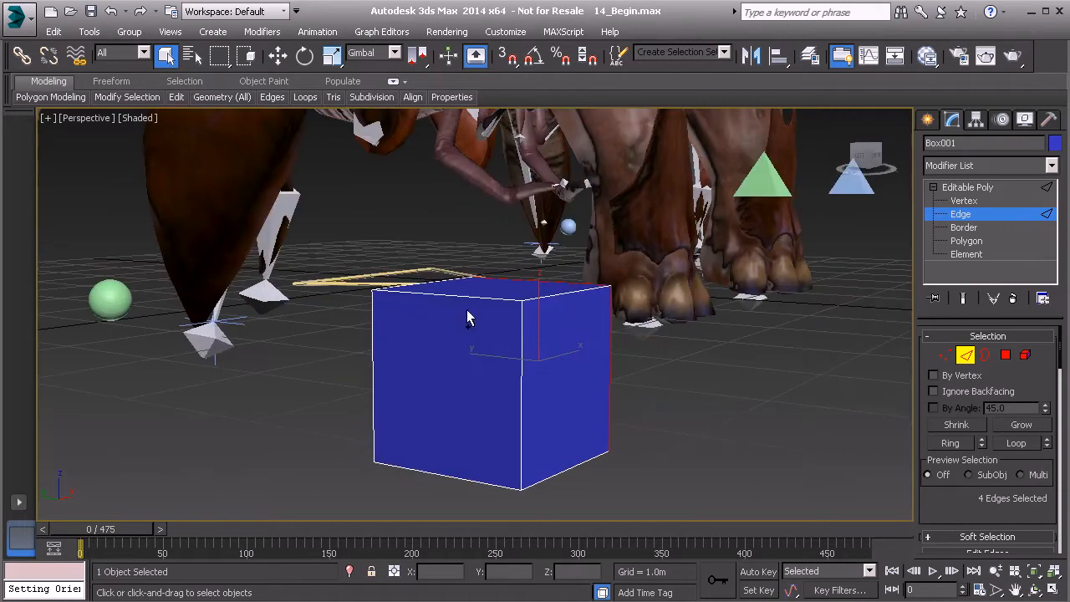
left_click(370, 341, "ctrl")
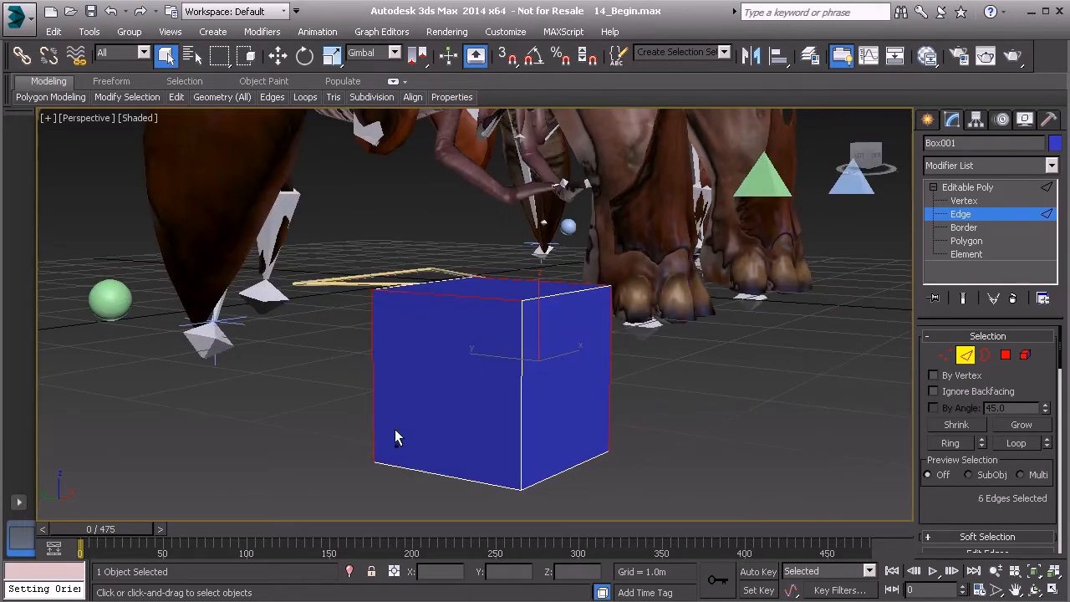
left_click(417, 473, "ctrl")
left_click(520, 422, "ctrl")
middle_click_drag(594, 451, 539, 366, "alt")
left_click(522, 378, "ctrl")
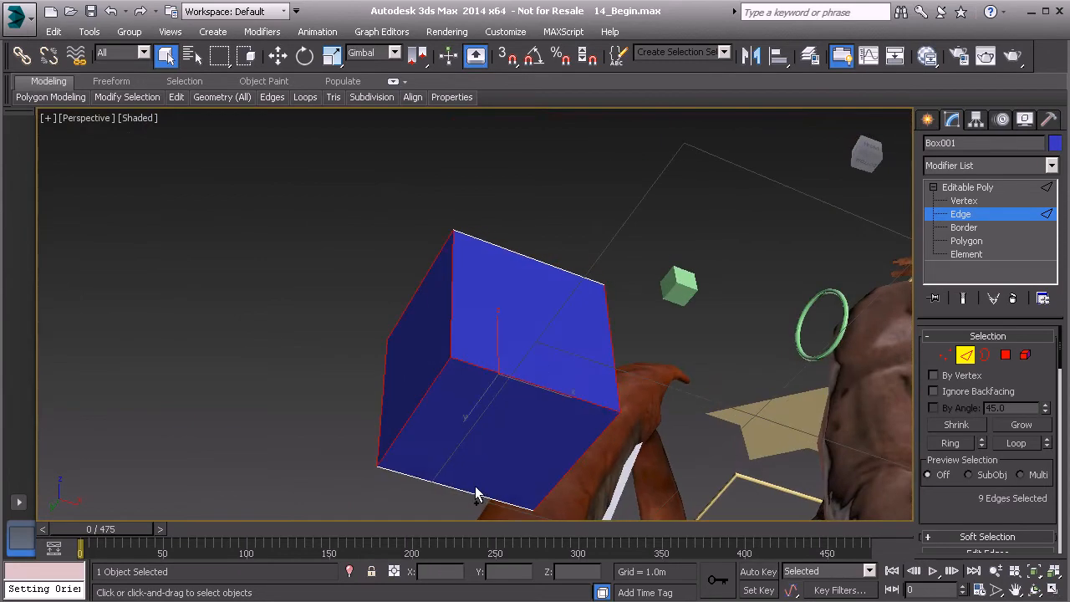
left_click(474, 495, "ctrl")
middle_click_drag(589, 399, 592, 364, "alt")
middle_click_drag(607, 298, 522, 303, "alt")
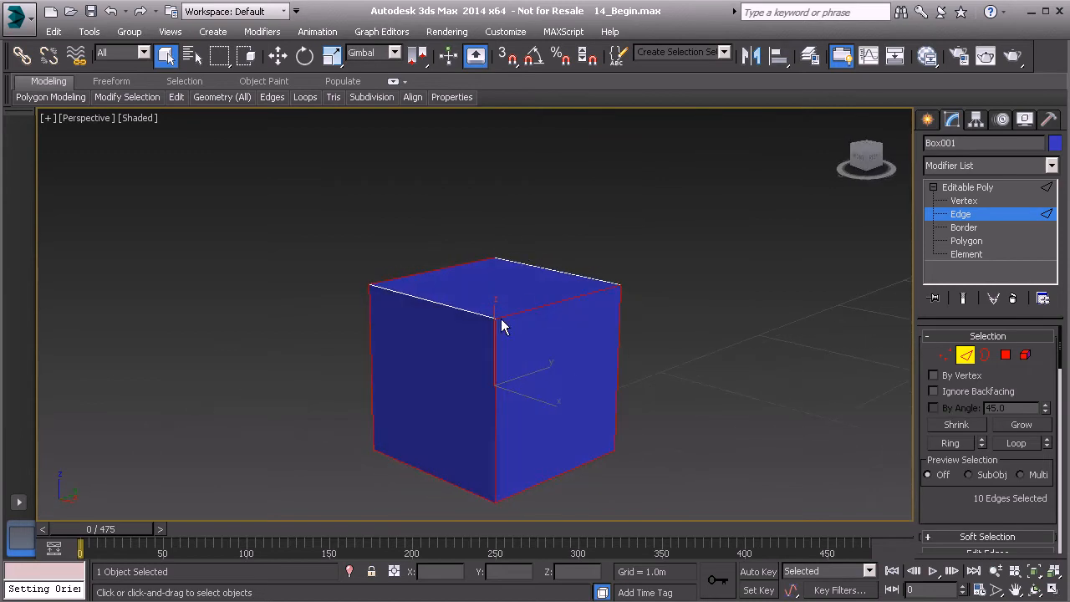
Step: Create a Linear shape named Anim_Jaw01 from the selected edges of the box
scroll(946, 501, "down", 5)
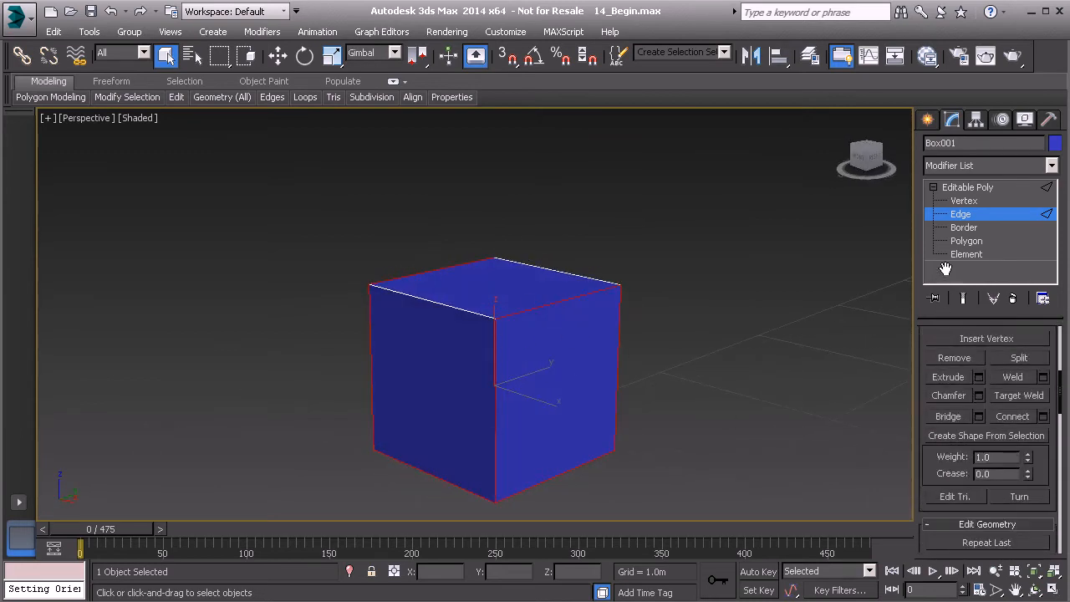
left_click(984, 428)
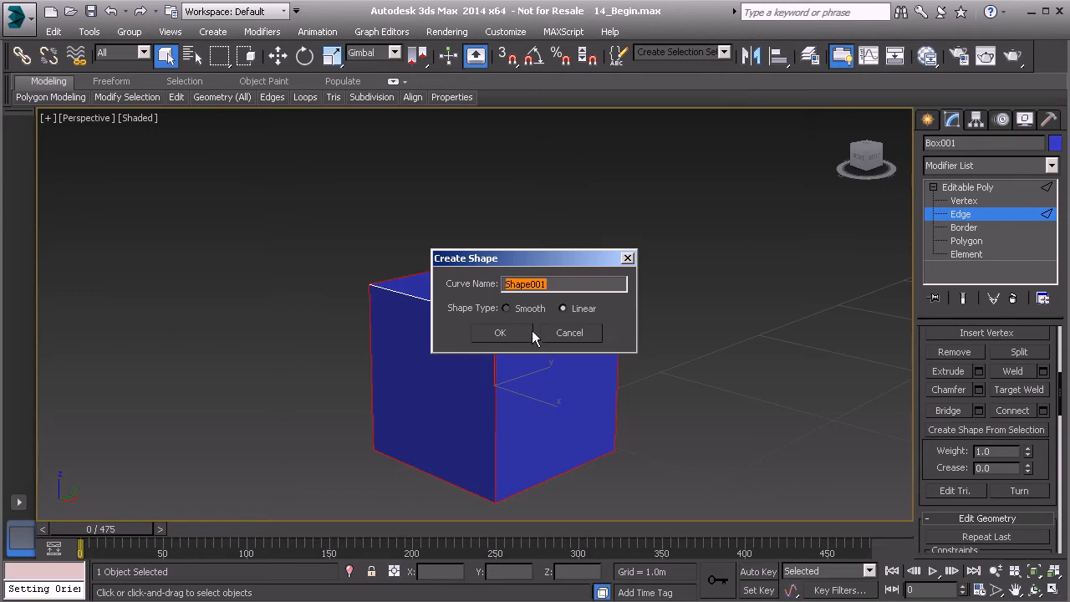
type("Anim_Jaw01")
left_click(510, 333)
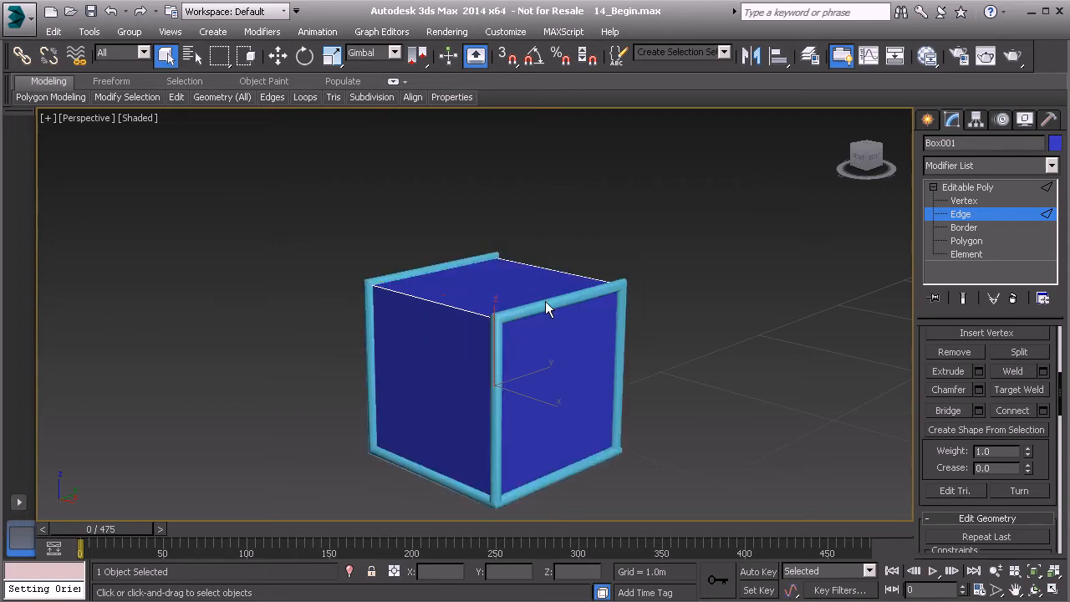
Step: Leave Edge editing, delete the original box and select the Anim_Jaw01 shape
left_click(981, 189)
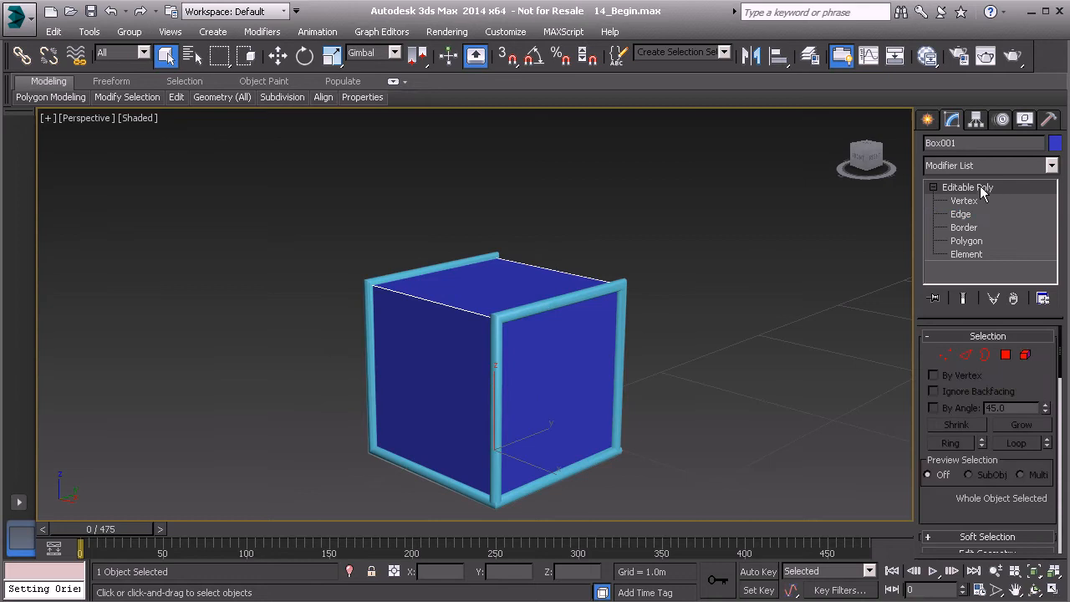
key("Delete")
left_click(554, 304)
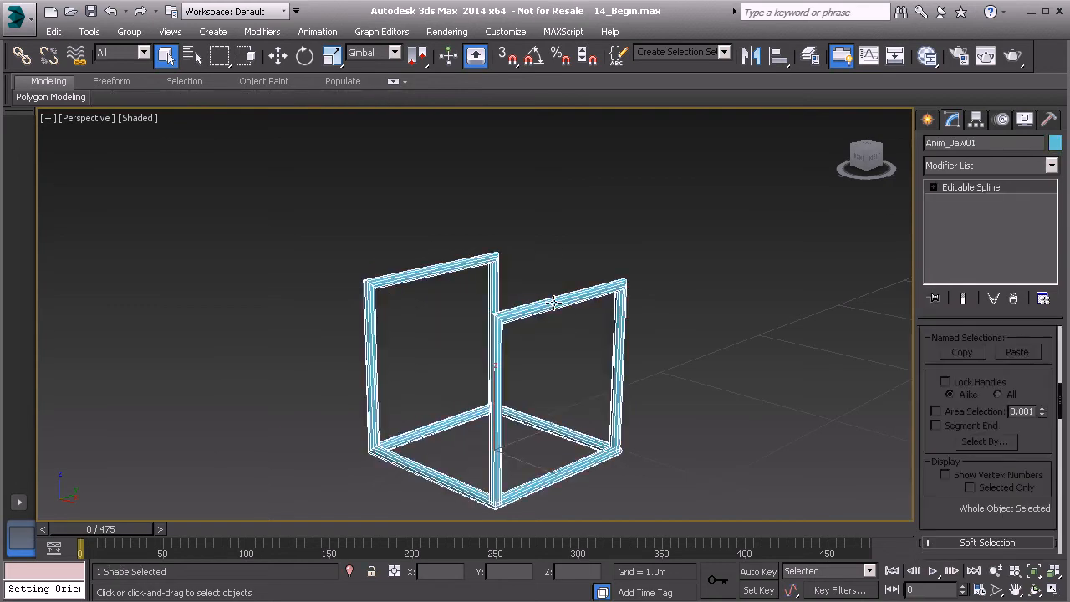
Step: Hide the Model layer to expose the creature's head and jaw bones
scroll(554, 303, "down", 3)
scroll(624, 254, "down", 3)
middle_click_drag(645, 327, 556, 406)
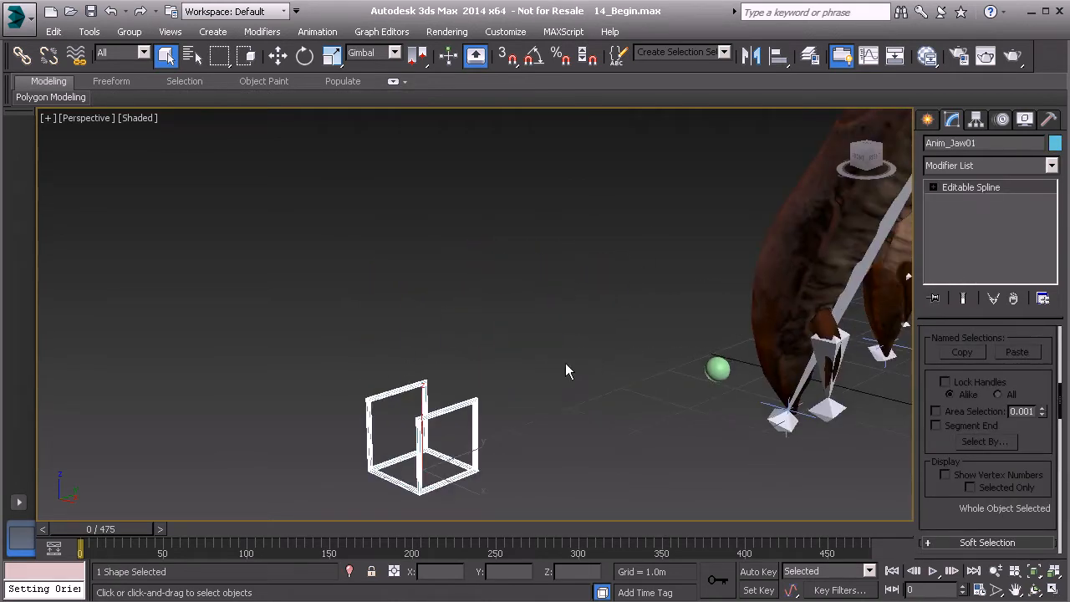
scroll(623, 253, "down", 3)
middle_click_drag(621, 295, 501, 395)
middle_click_drag(610, 355, 541, 333, "alt")
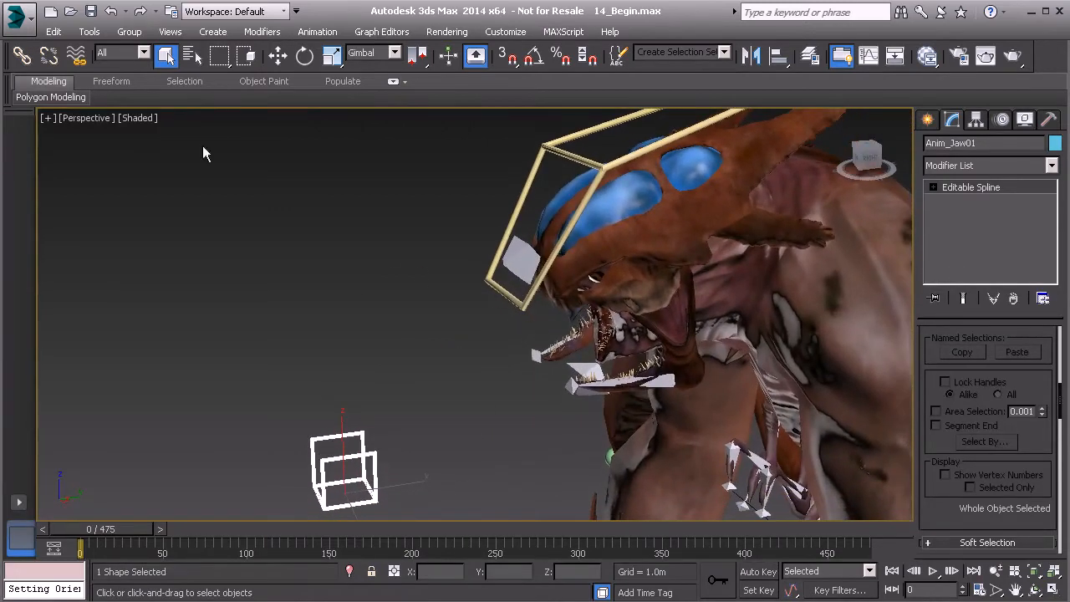
left_click(90, 31)
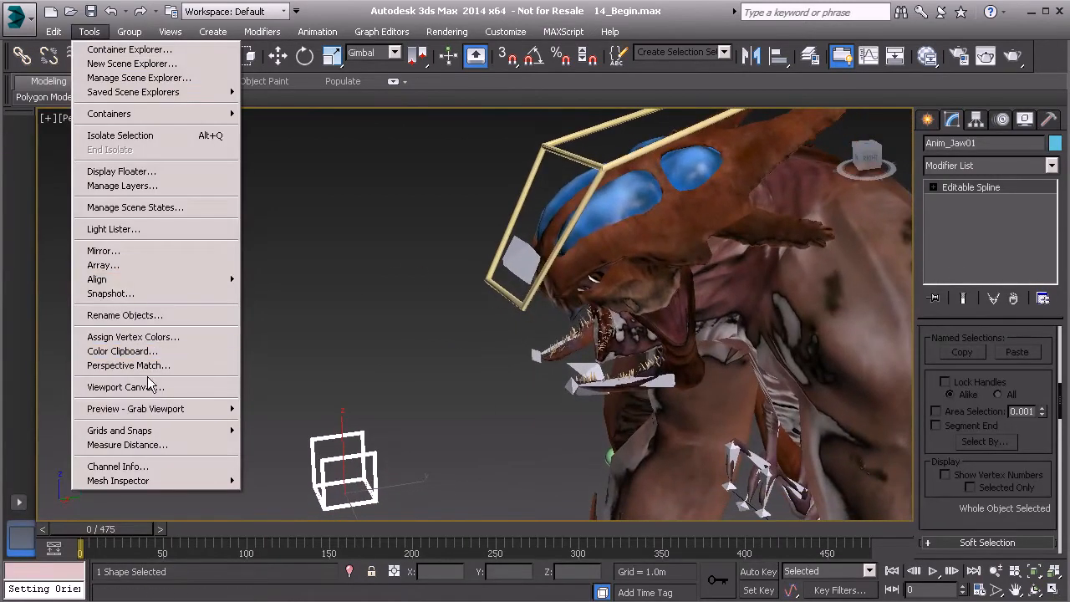
left_click(160, 187)
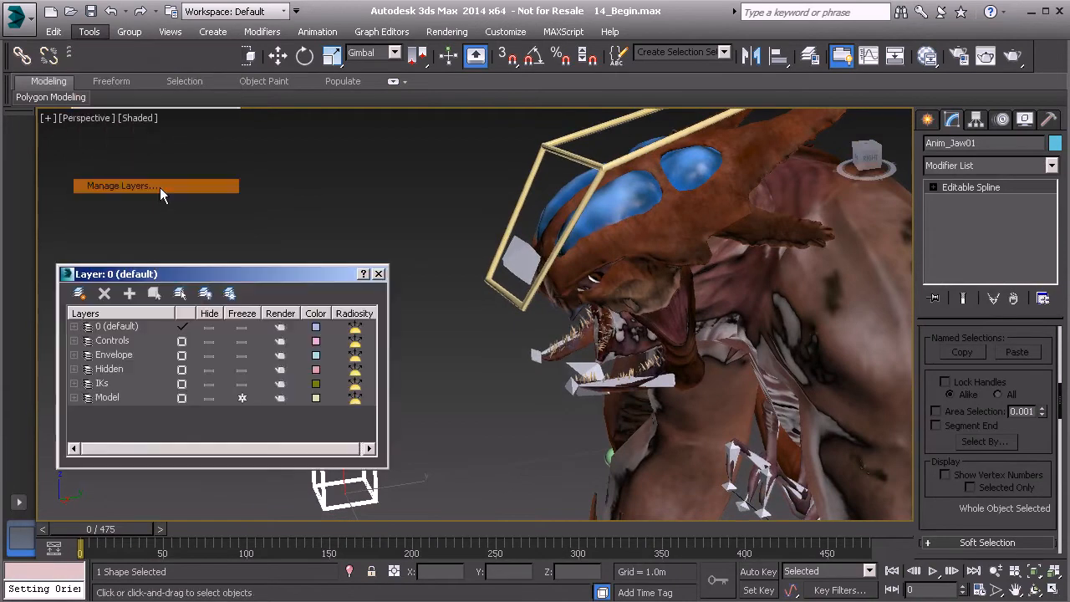
left_click(209, 397)
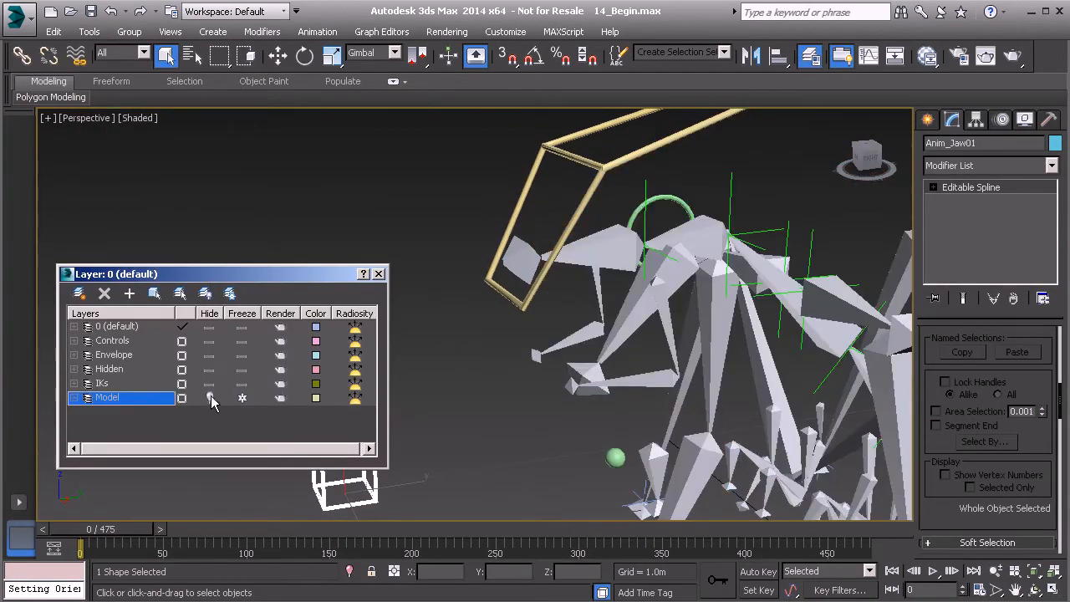
Step: Align the Anim_Jaw01 shape to the pivot at the base of the jaw bone
middle_click_drag(584, 352, 592, 328, "alt")
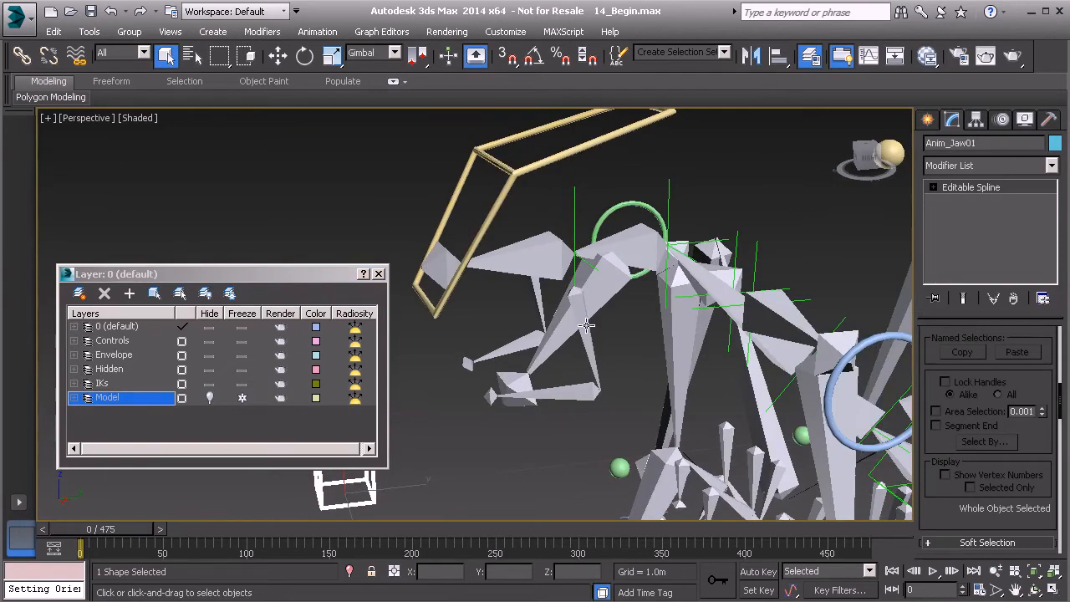
key("w")
key("w")
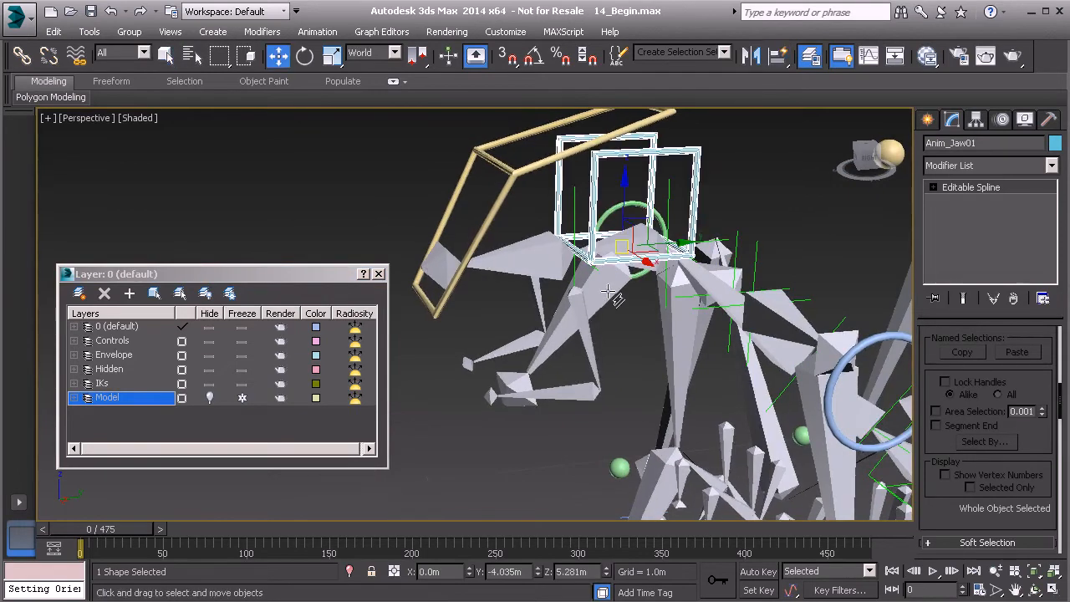
mouse_move(607, 313)
middle_mouse_down("alt")
mouse_move(562, 339)
mouse_move(576, 314)
mouse_move(669, 293)
mouse_move(619, 304)
middle_mouse_up("alt")
middle_click_drag(749, 285, 599, 249, "alt")
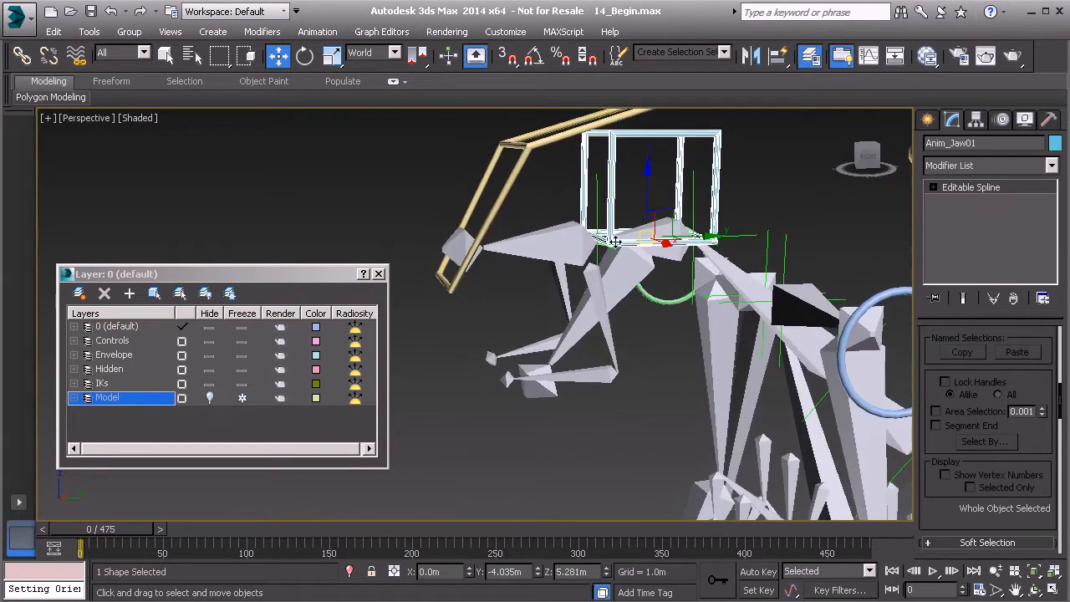
Step: Link the Anim_Jaw01 shape to the yellow head control as its parent
left_click(22, 56)
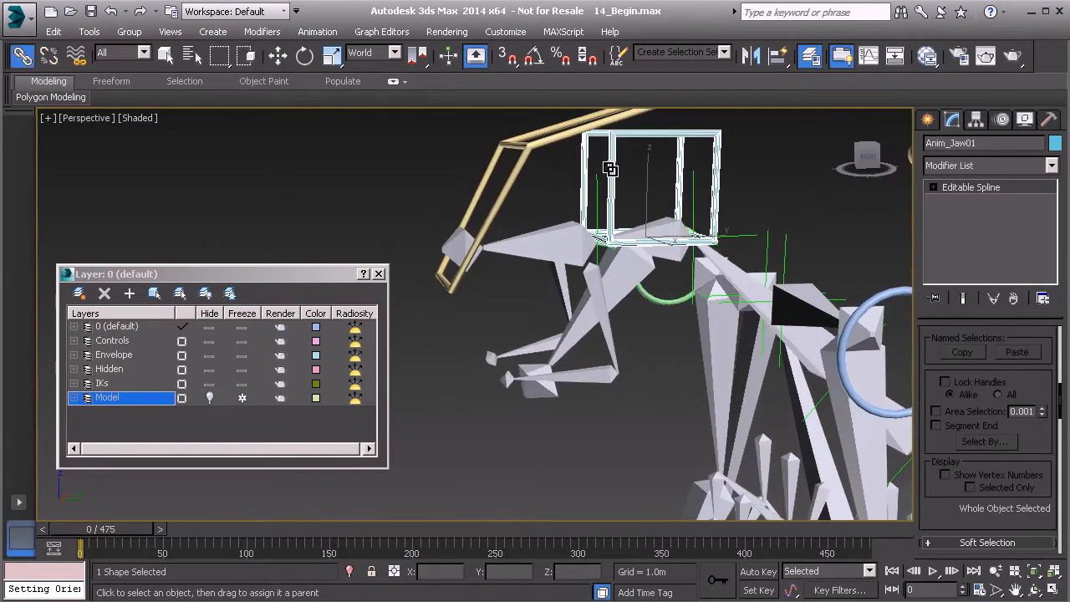
left_click_drag(610, 170, 529, 149)
middle_click_drag(631, 234, 611, 211, "alt")
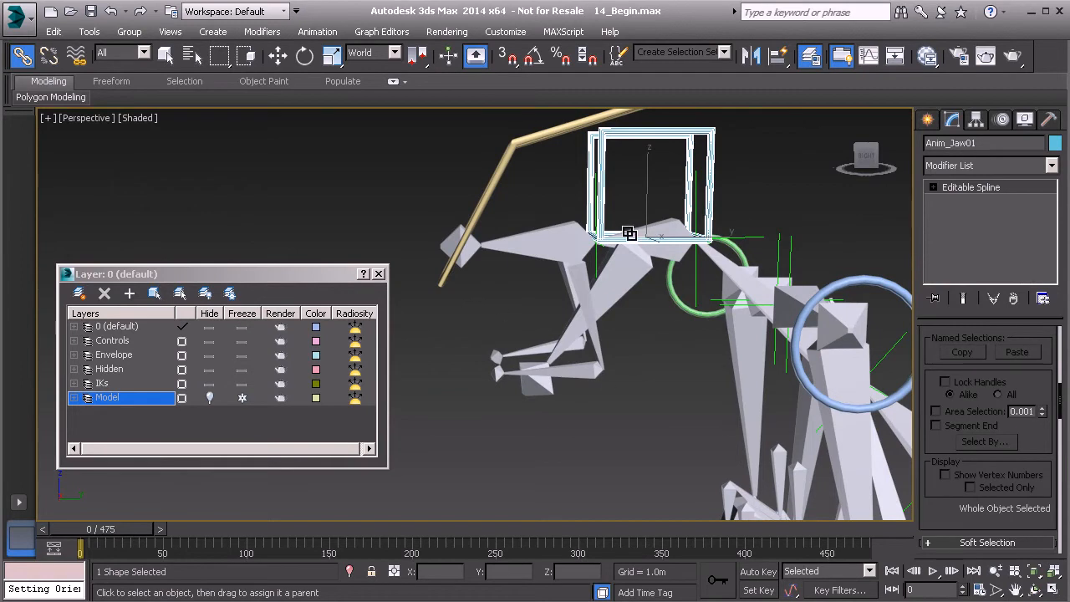
middle_click_drag(540, 282, 567, 315, "alt")
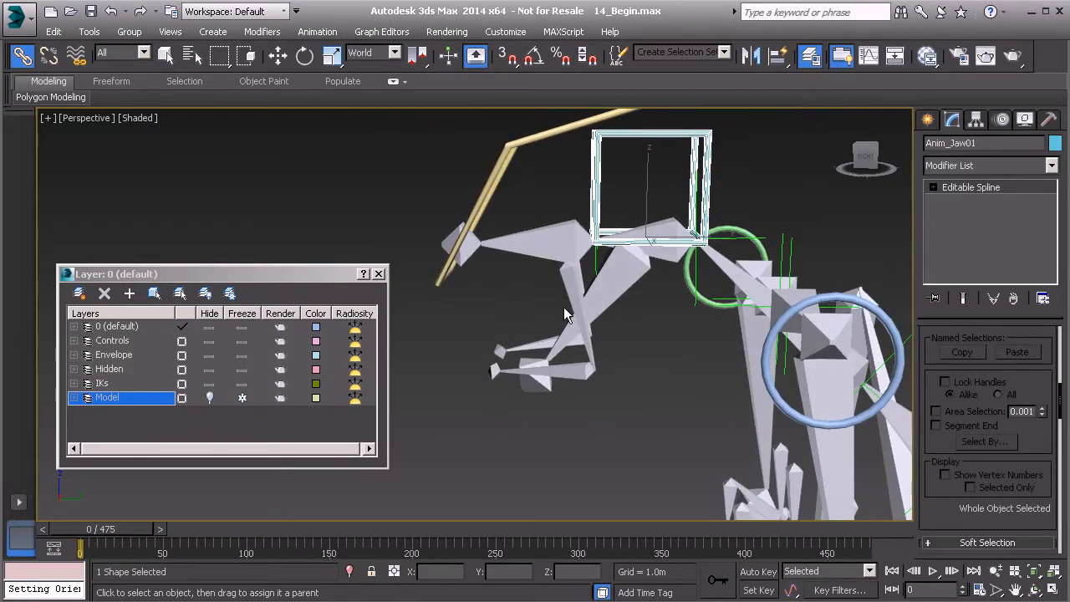
key("w")
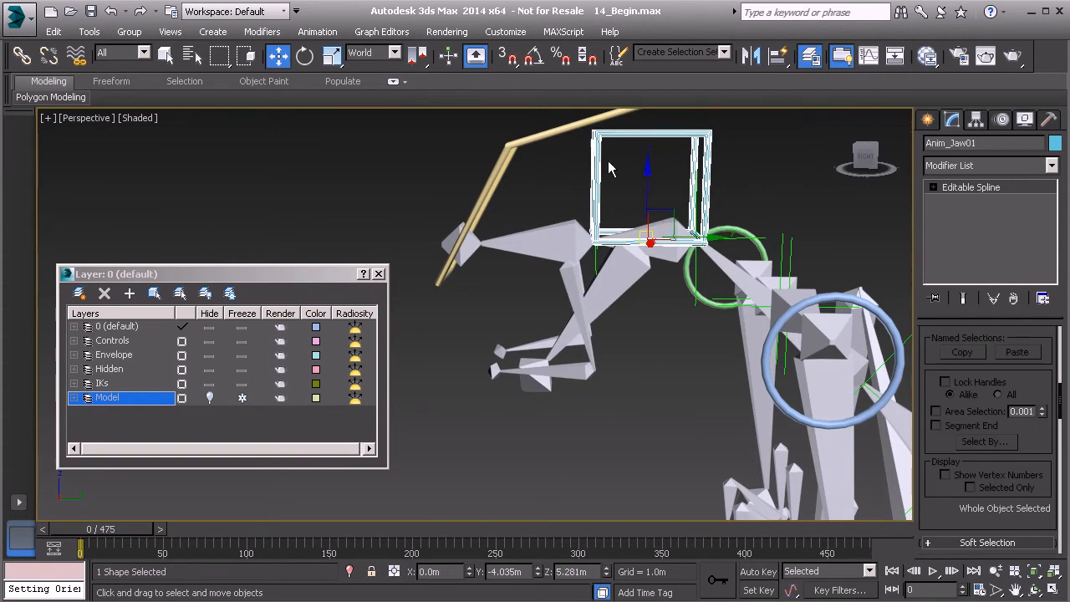
Step: Unhide the Model layer and move all vertices of Anim_Jaw01 down and forward around the creature's lower jaw
left_click(1006, 188)
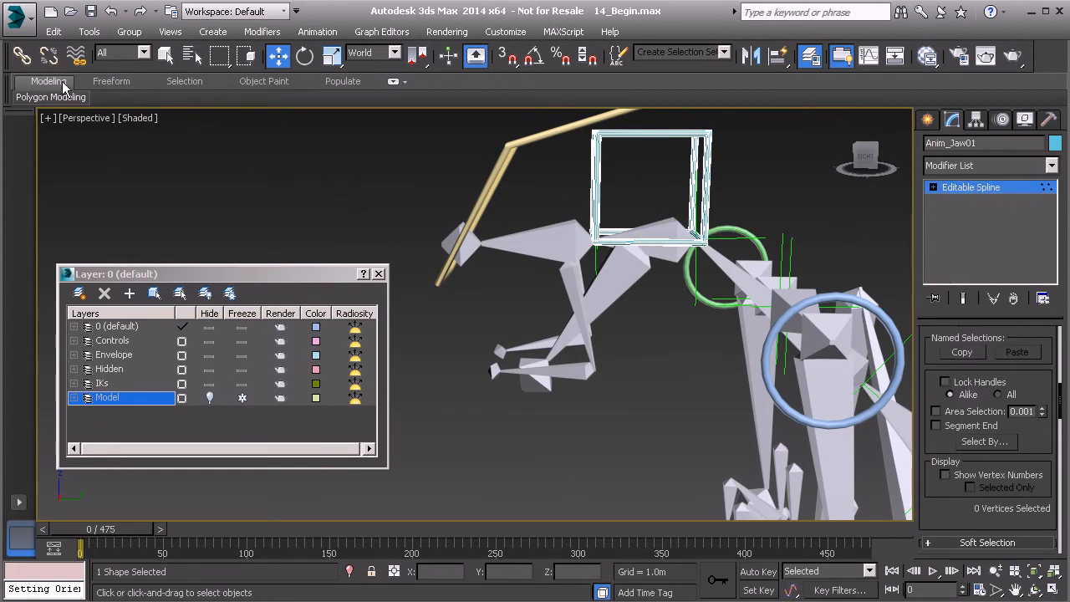
middle_click_drag(488, 158, 462, 214)
left_click_drag(465, 153, 618, 185)
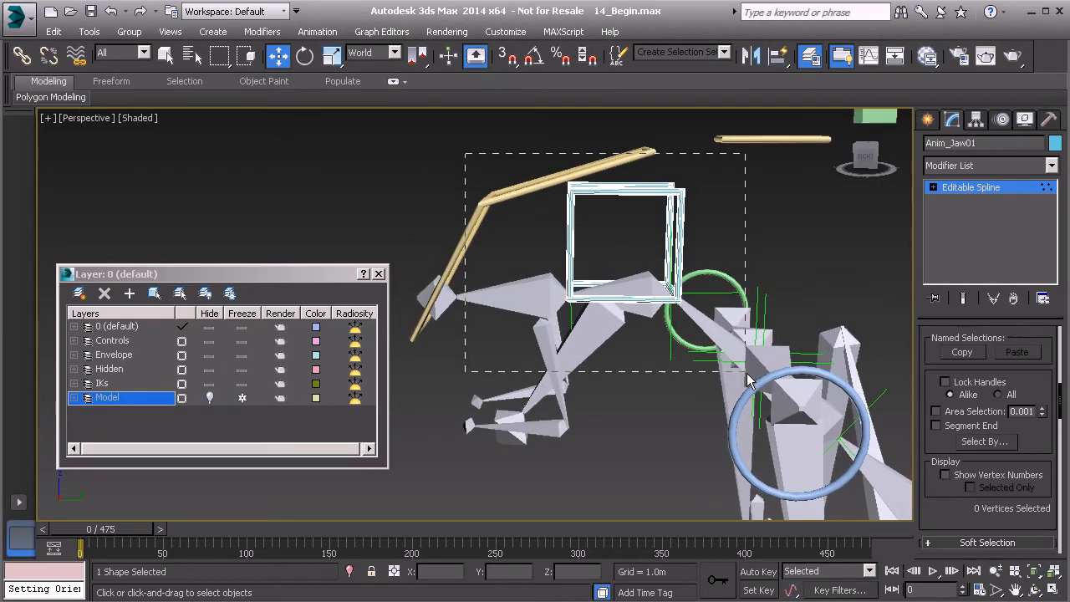
left_click_drag(747, 378, 747, 378)
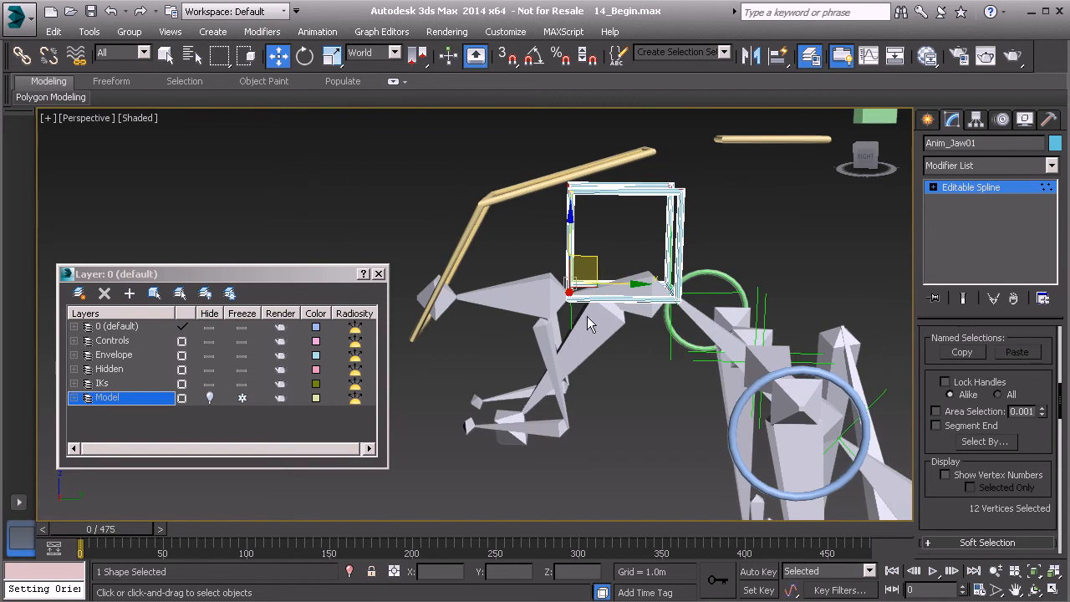
left_click(217, 398)
left_click_drag(571, 305, 540, 369)
middle_click_drag(540, 370, 513, 415, "alt")
Step: Select the lower front vertices of Anim_Jaw01 and scale them narrower across the jaw, using the selection center
left_click_drag(543, 440, 543, 441)
middle_click_drag(543, 440, 668, 422, "alt")
middle_click_drag(553, 416, 569, 409, "alt")
key("r")
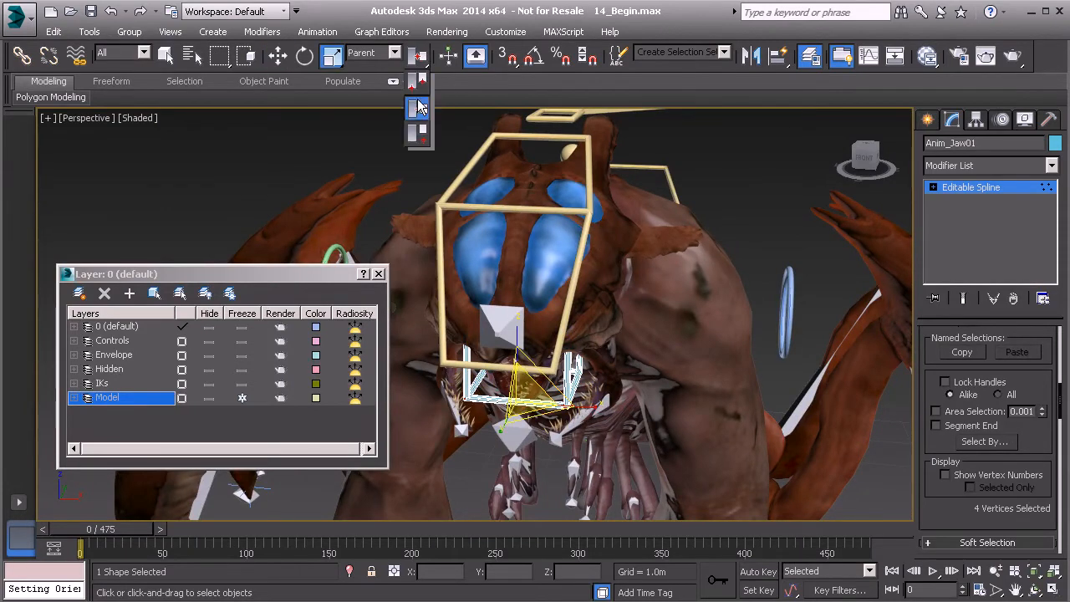
left_click_drag(574, 404, 506, 397)
Step: Select the lower rear vertices of Anim_Jaw01 and move them backward behind the creature's jaw
middle_click_drag(600, 368, 493, 351, "alt")
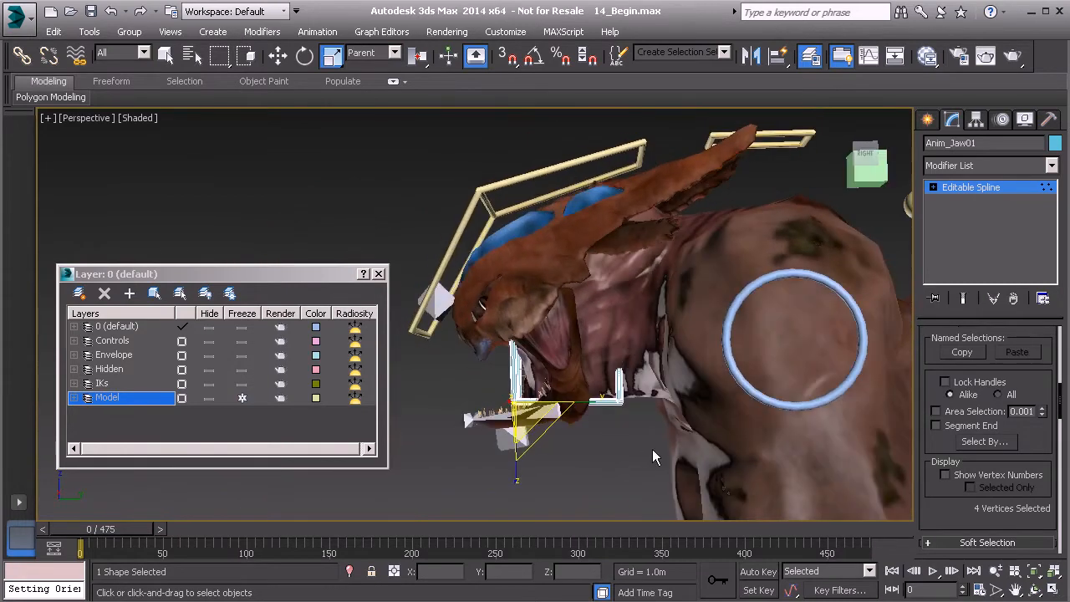
left_click_drag(665, 452, 596, 352)
middle_click_drag(622, 375, 616, 376, "alt")
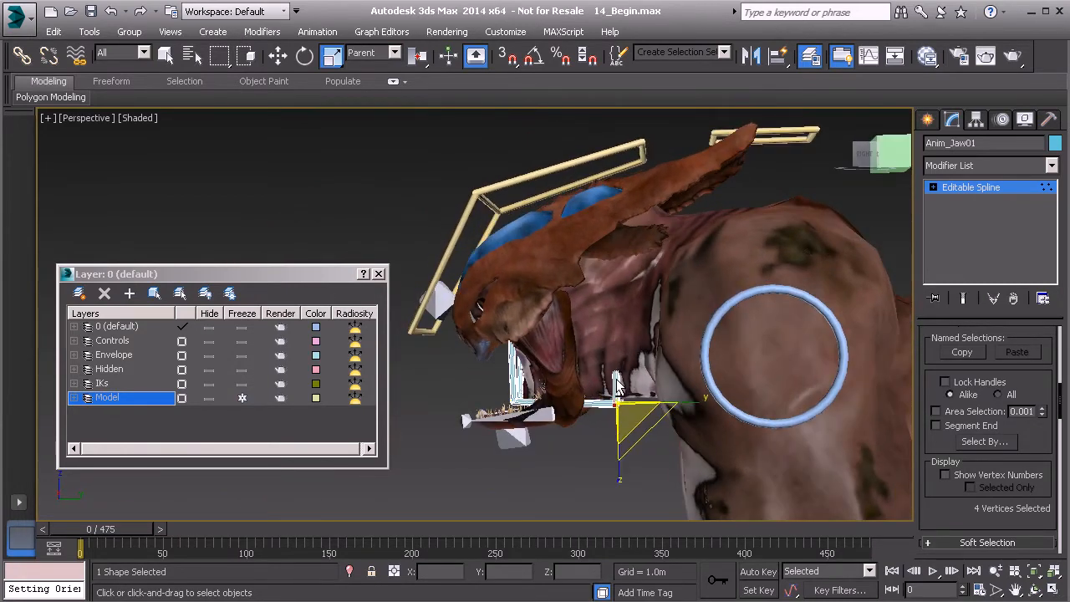
key("w")
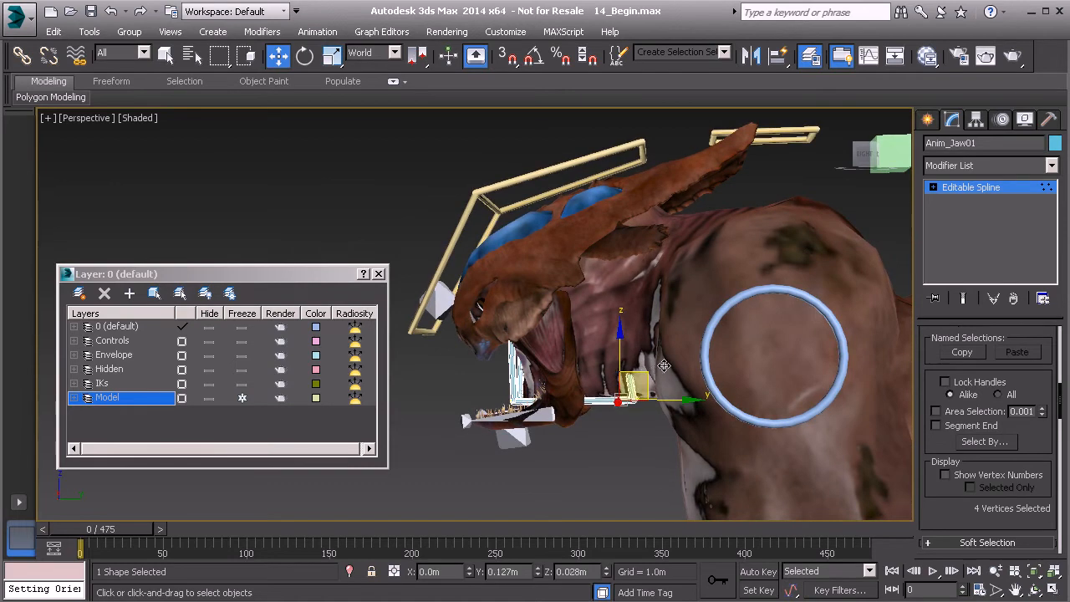
middle_click_drag(673, 359, 576, 357, "alt")
Step: Select the upper front vertices of Anim_Jaw01 with the Model layer hidden, show the layer, and move them down and forward near the teeth
left_click(212, 398)
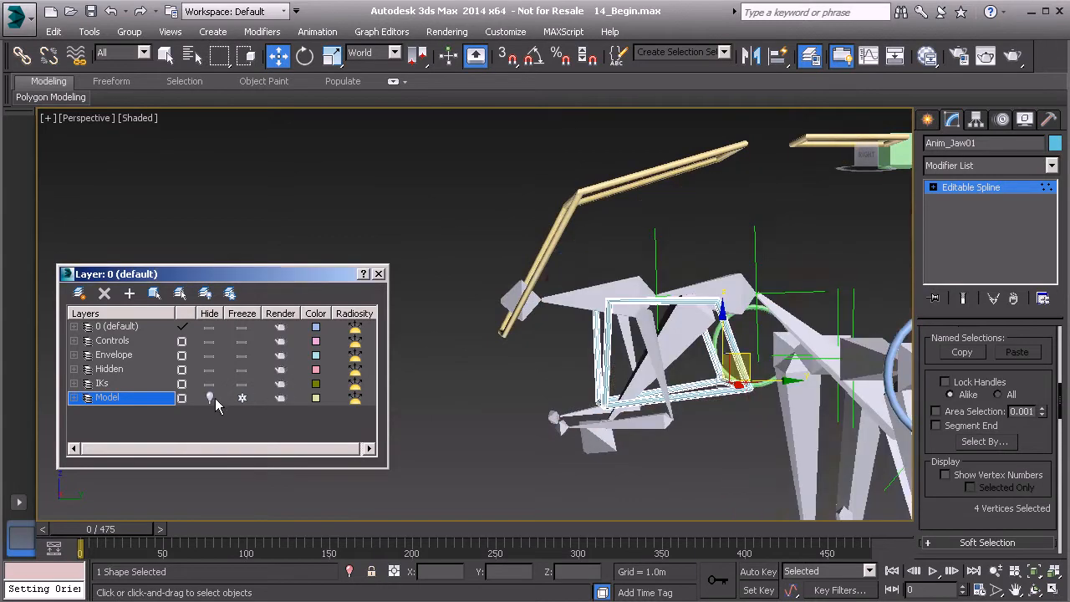
left_click_drag(610, 309, 620, 337)
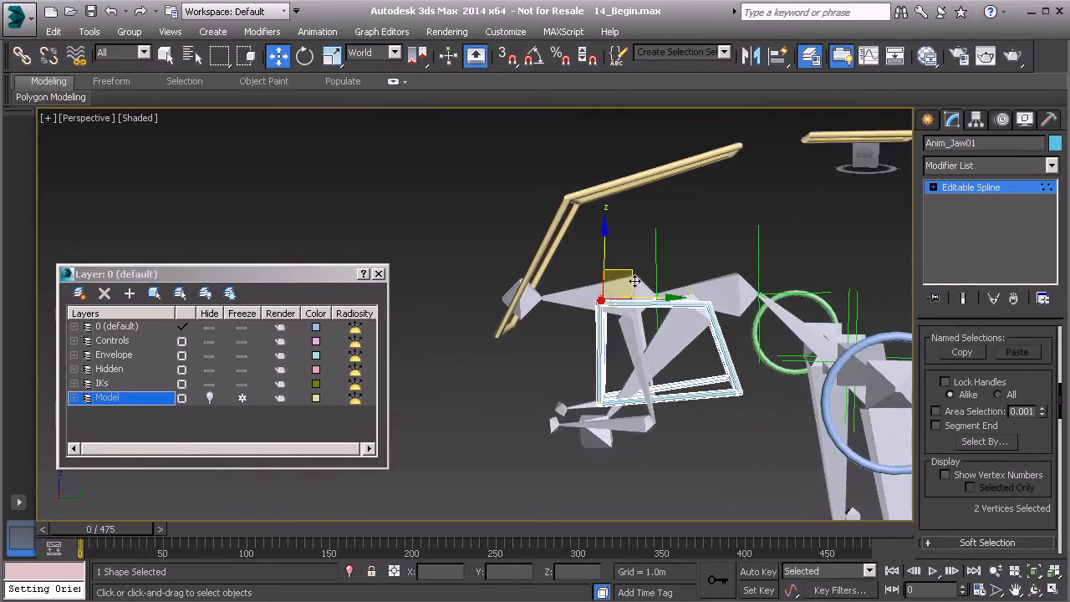
left_click(210, 399)
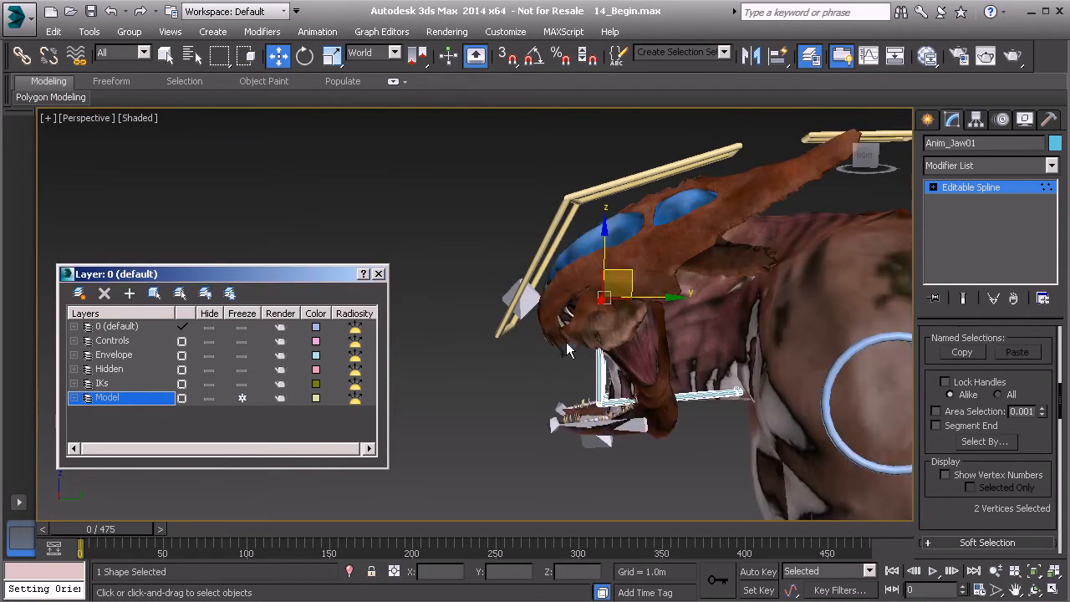
left_click_drag(628, 268, 595, 346)
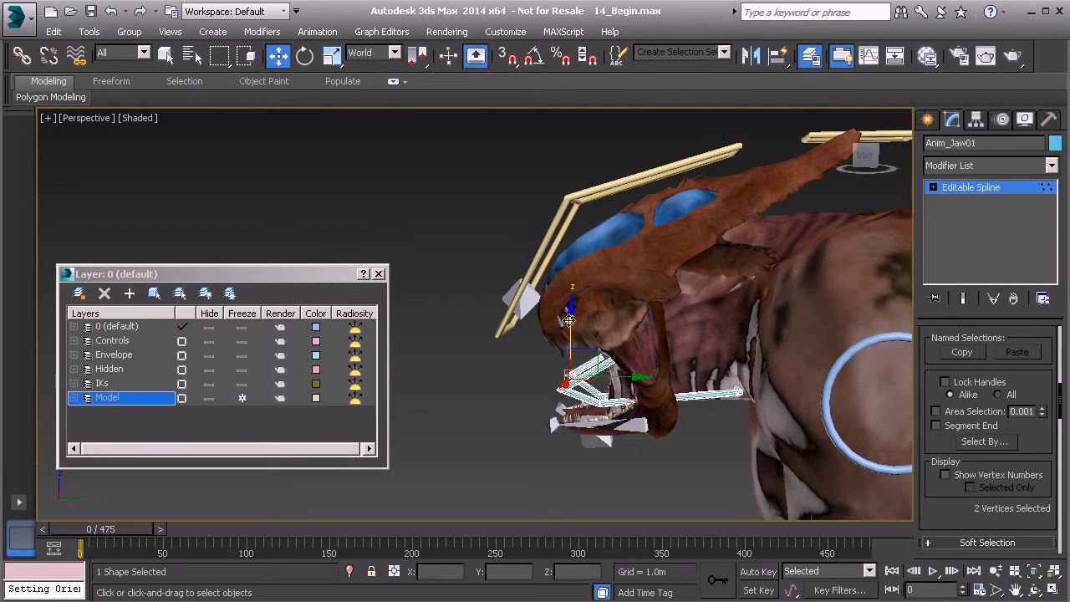
mouse_move(600, 361)
middle_mouse_down("alt")
mouse_move(747, 359)
mouse_move(598, 358)
middle_mouse_up("alt")
left_click_drag(595, 352, 603, 351)
Step: Scale the selected upper front vertices of Anim_Jaw01 narrower across the jaw
middle_click_drag(603, 351, 658, 380, "alt")
key("r")
left_click_drag(640, 383, 620, 383)
middle_click_drag(620, 382, 575, 399, "alt")
Step: Select the upper rear vertices of Anim_Jaw01 with the Model layer hidden, then show the layer and scale them wider across the head
left_click(204, 398)
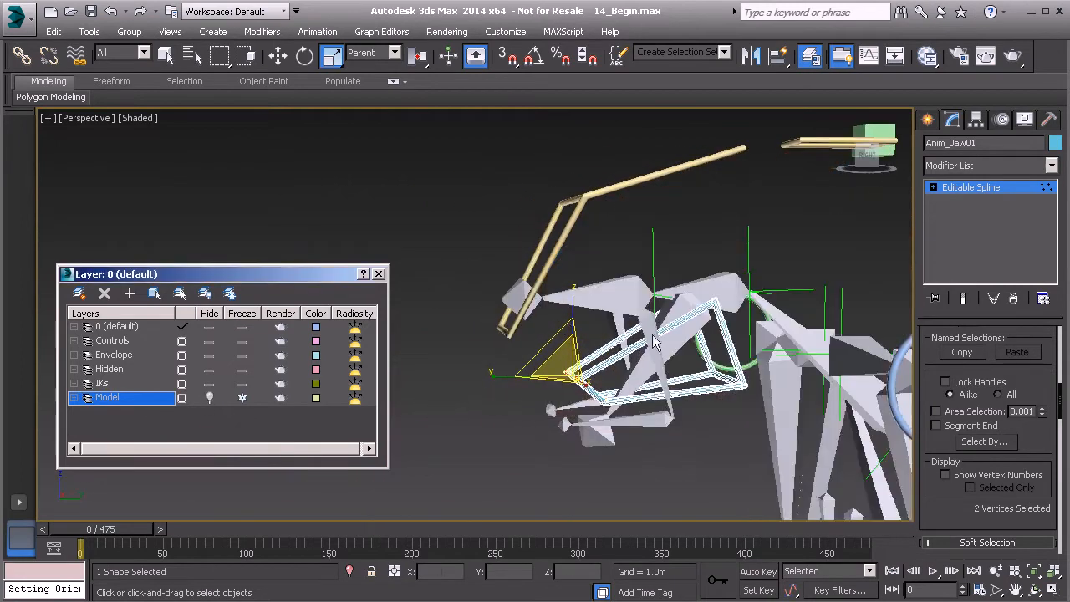
middle_click_drag(587, 352, 621, 342, "alt")
left_click_drag(726, 369, 727, 359)
mouse_move(675, 342)
middle_mouse_down("alt")
mouse_move(689, 330)
mouse_move(691, 340)
middle_mouse_up("alt")
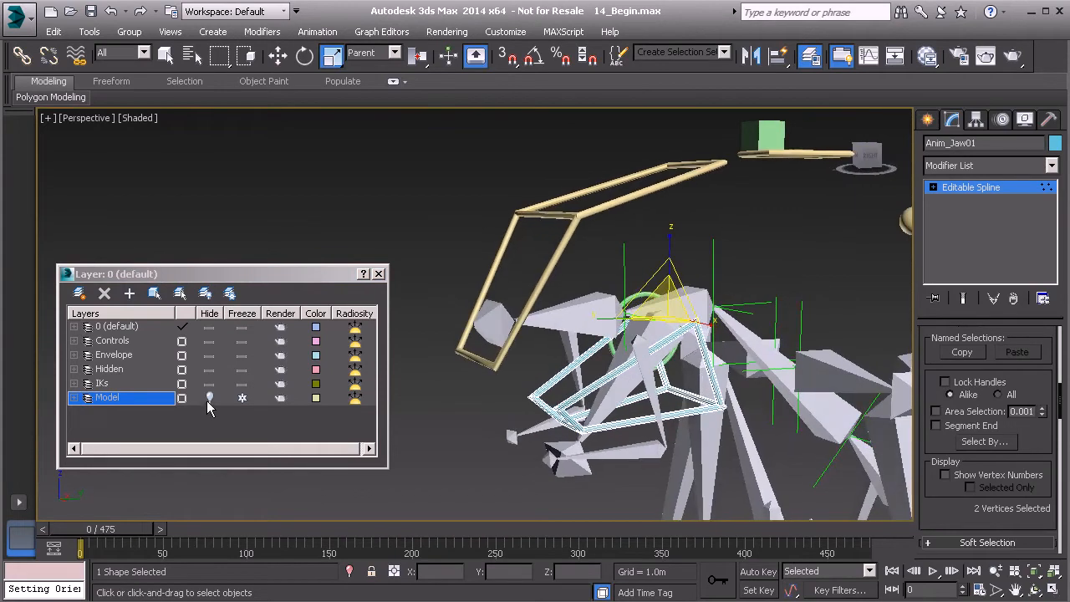
left_click(208, 398)
middle_click_drag(393, 376, 677, 321, "alt")
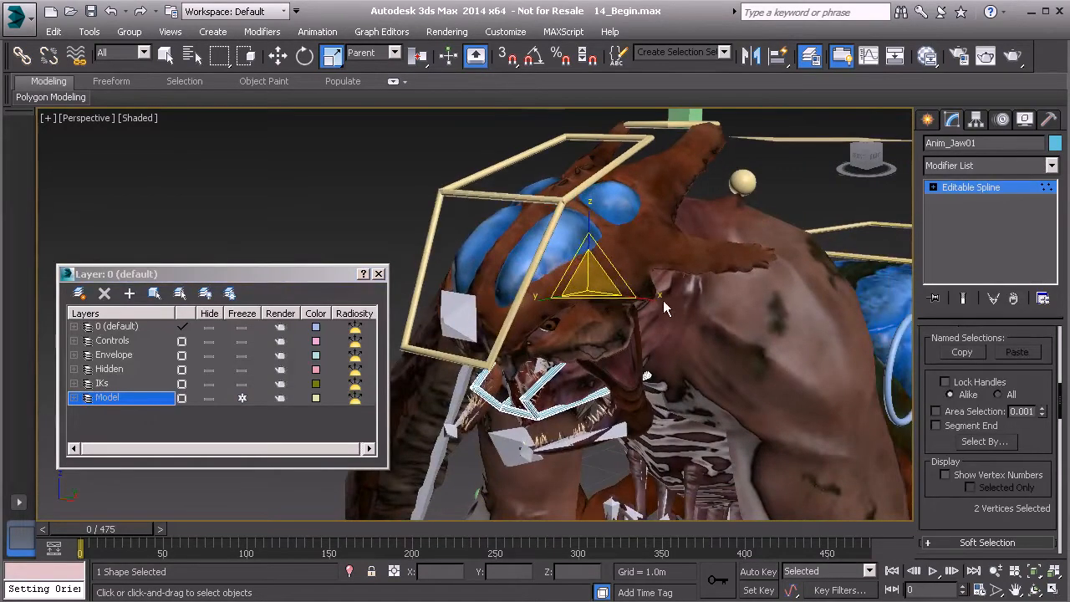
left_click_drag(663, 305, 692, 316)
middle_click_drag(681, 337, 606, 330, "alt")
Step: Leave vertex editing and set the object color of Anim_Jaw01 to the pale yellow of the head control
left_click(996, 186)
left_click(384, 198)
middle_click_drag(384, 201, 631, 182, "alt")
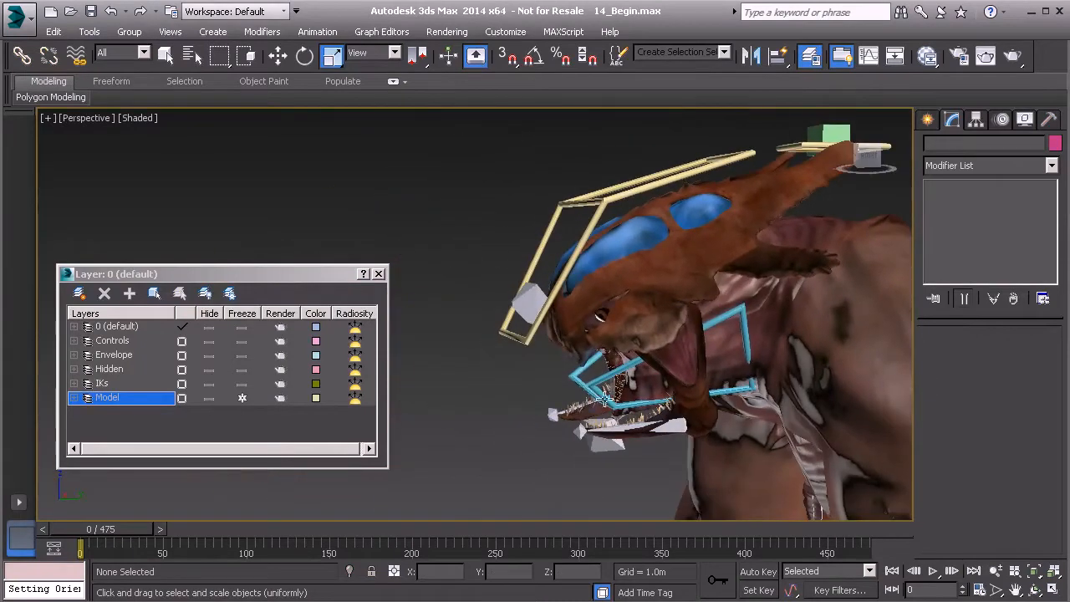
left_click(613, 403)
left_click(1055, 143)
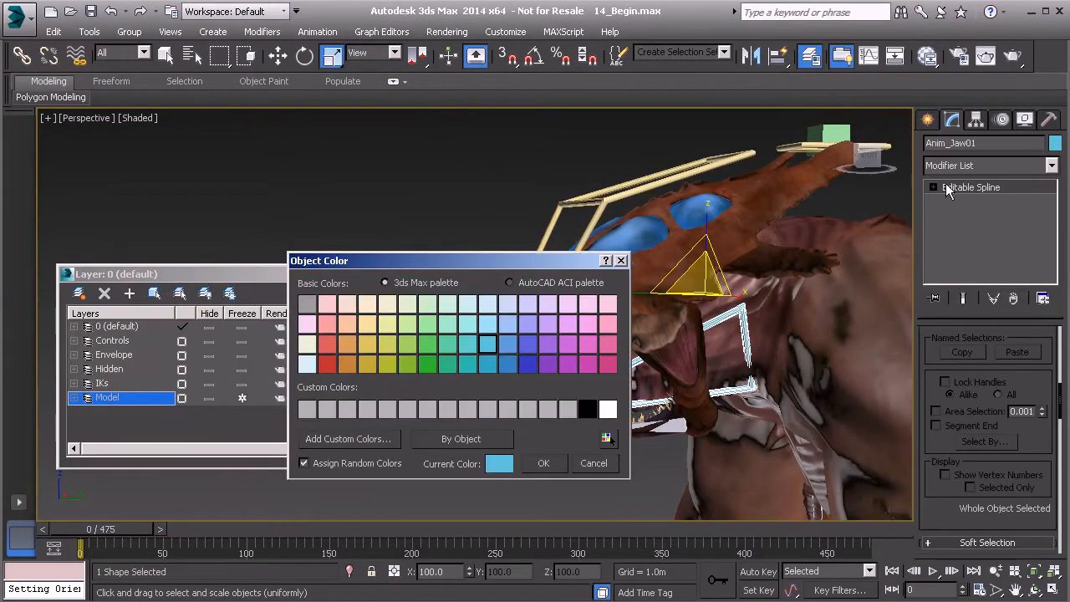
left_click(365, 327)
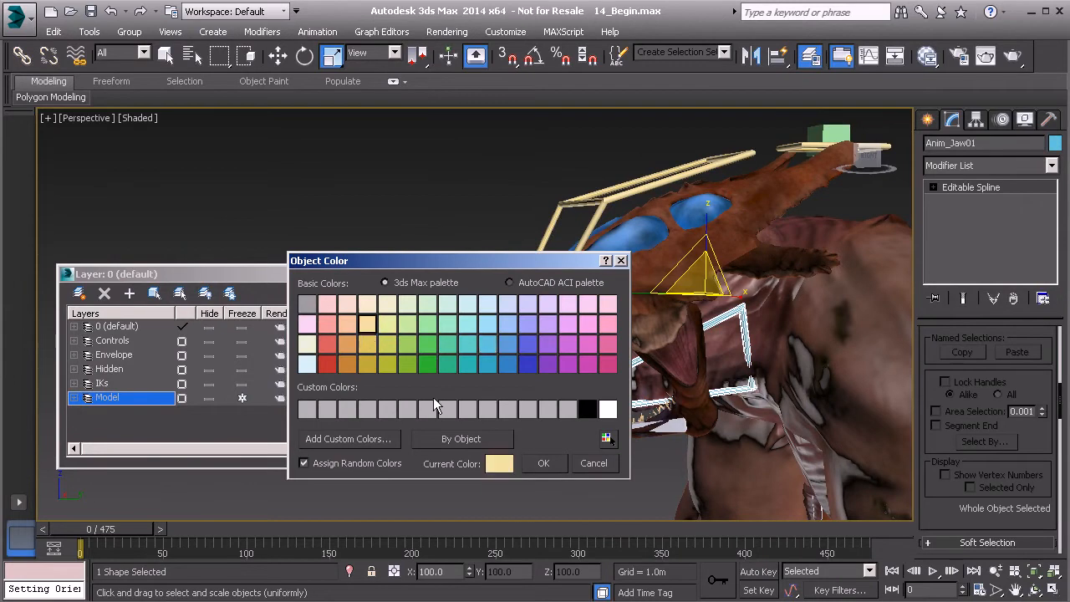
left_click(540, 462)
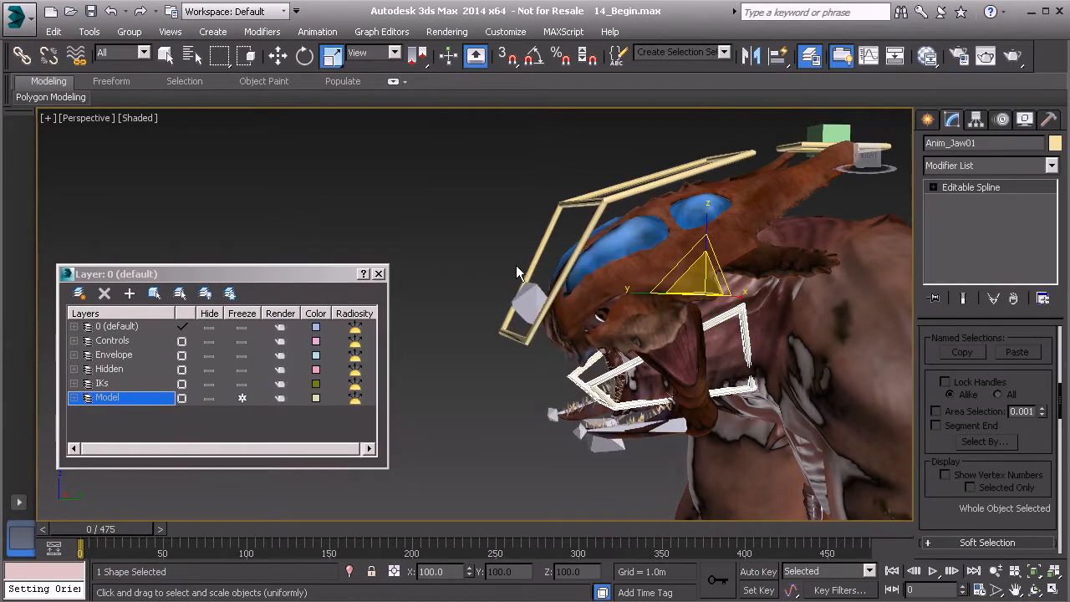
Step: Freeze the transforms of Anim_Jaw01 and accept the additional controller layer
middle_click_drag(517, 272, 501, 237)
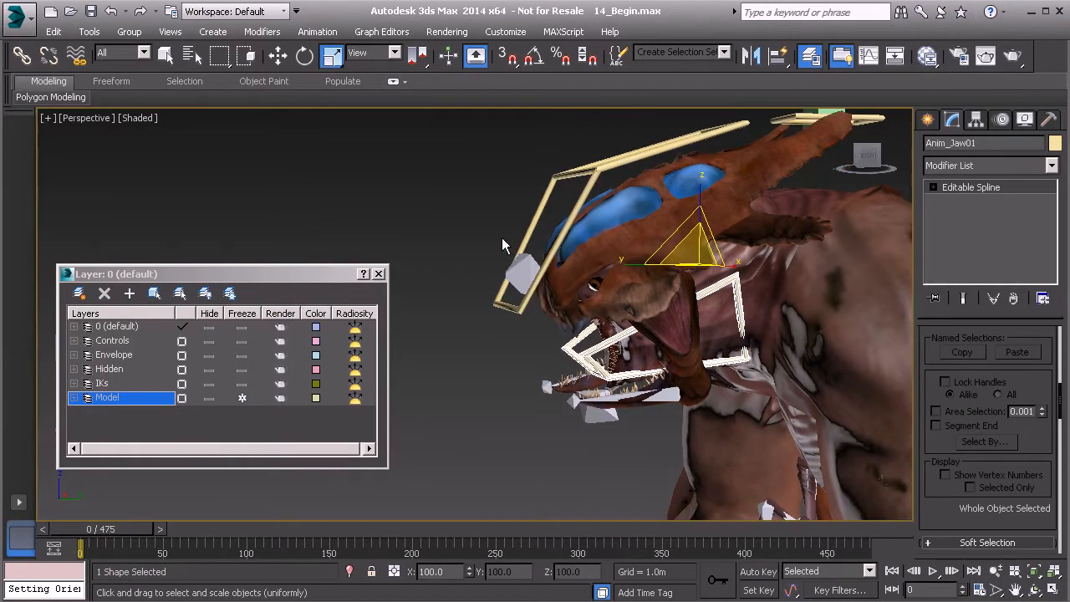
right_click(409, 207)
left_click(353, 131)
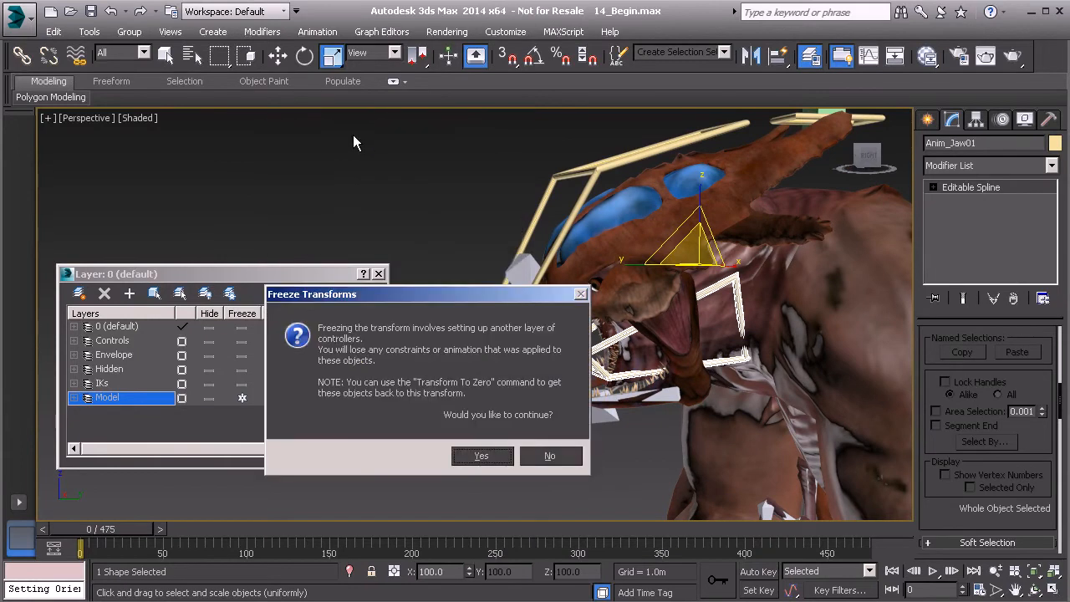
left_click(480, 455)
Step: Test-rotate the Anim_Jaw01 control and undo the rotation
middle_click_drag(496, 285, 635, 310, "alt")
key("e")
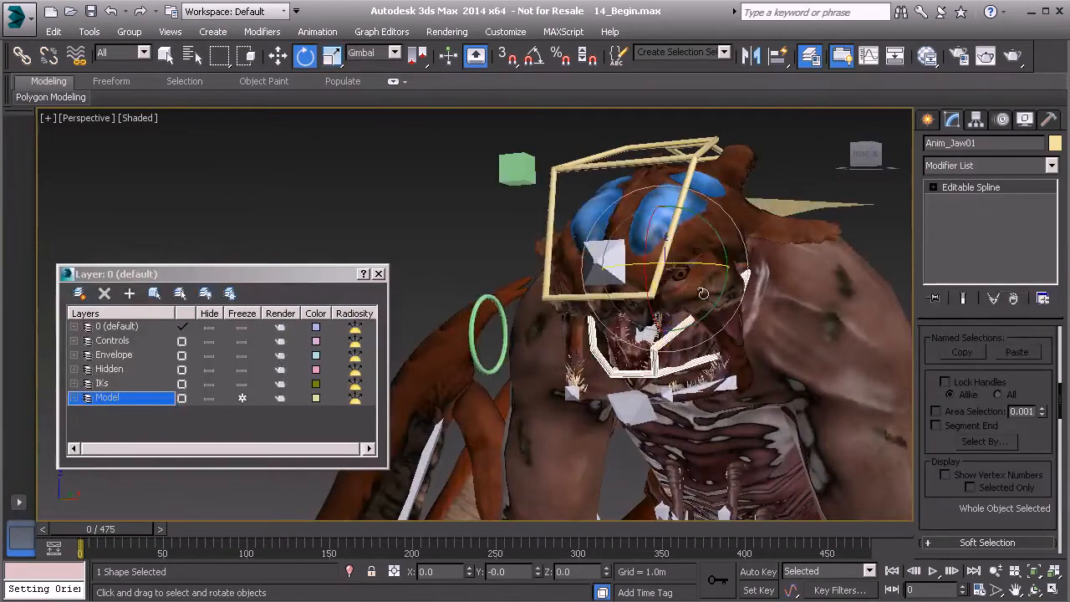
mouse_move(703, 285)
left_mouse_down()
mouse_move(671, 279)
mouse_move(679, 291)
left_mouse_up()
key("ctrl+z")
Step: Hide the Model layer and clone the PtDrv_Head01 point helper as a copy named PtDrv_Jaw01
left_click(209, 398)
middle_click_drag(452, 351, 551, 326, "alt")
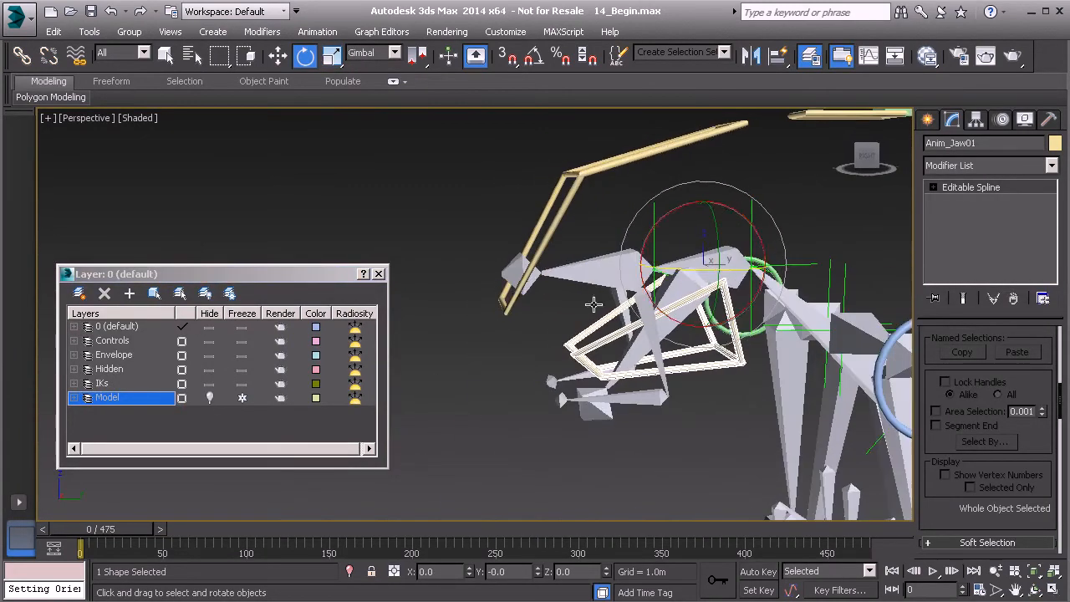
left_click(655, 217)
key("ctrl+v")
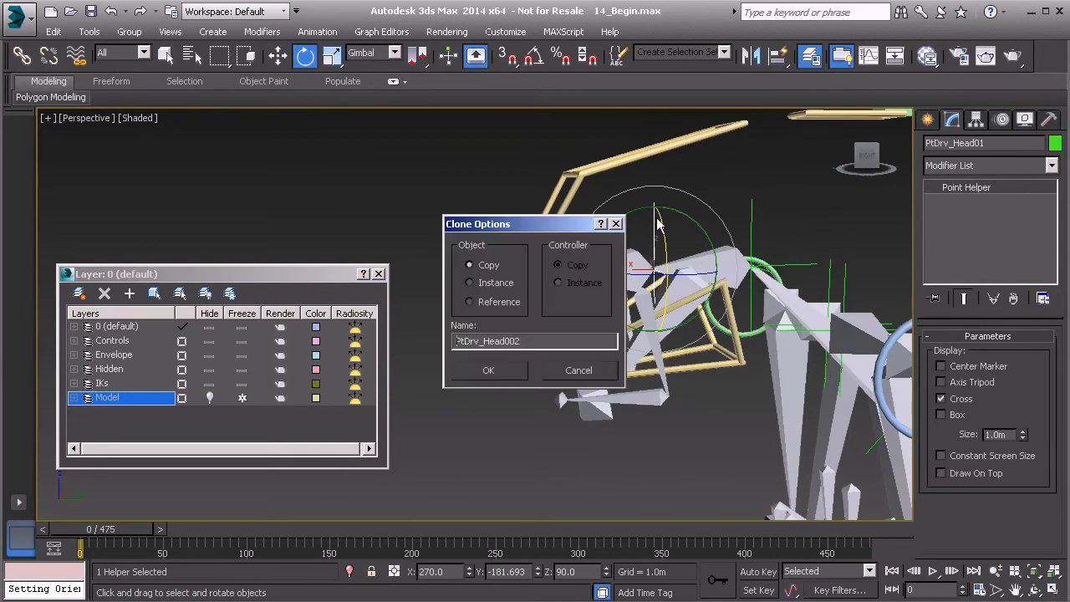
left_click_drag(483, 341, 555, 348)
type("J")
left_click(496, 373)
Step: Align PtDrv_Jaw01 to Bn_Jaw01, pivot point to pivot point, matching position and orientation on all three axes
middle_click_drag(591, 368, 528, 378)
scroll(600, 274, "up", 2)
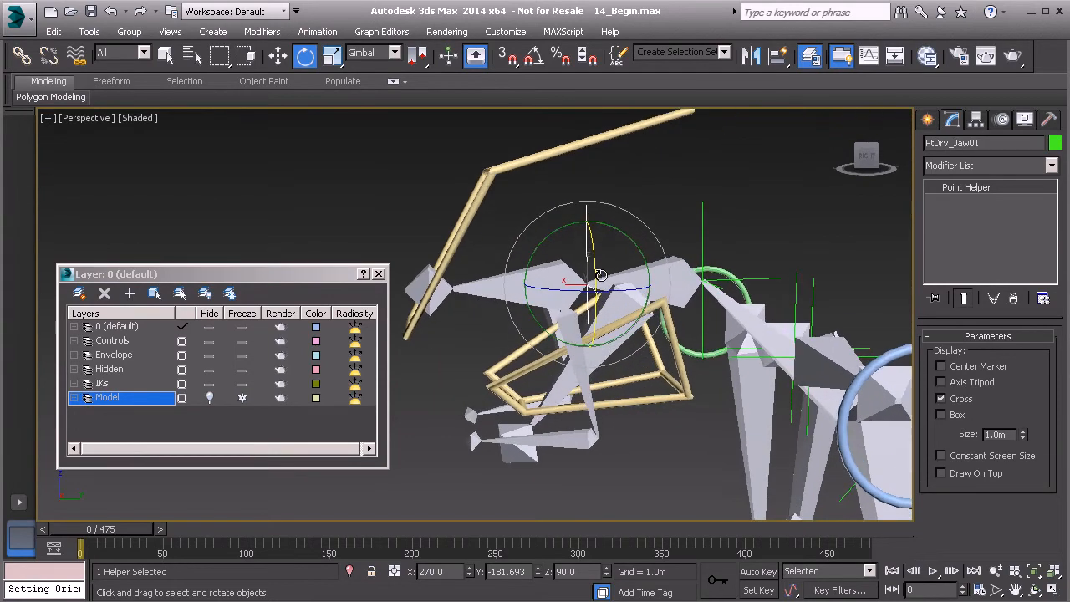
key("alt+a")
scroll(605, 386, "up", 2)
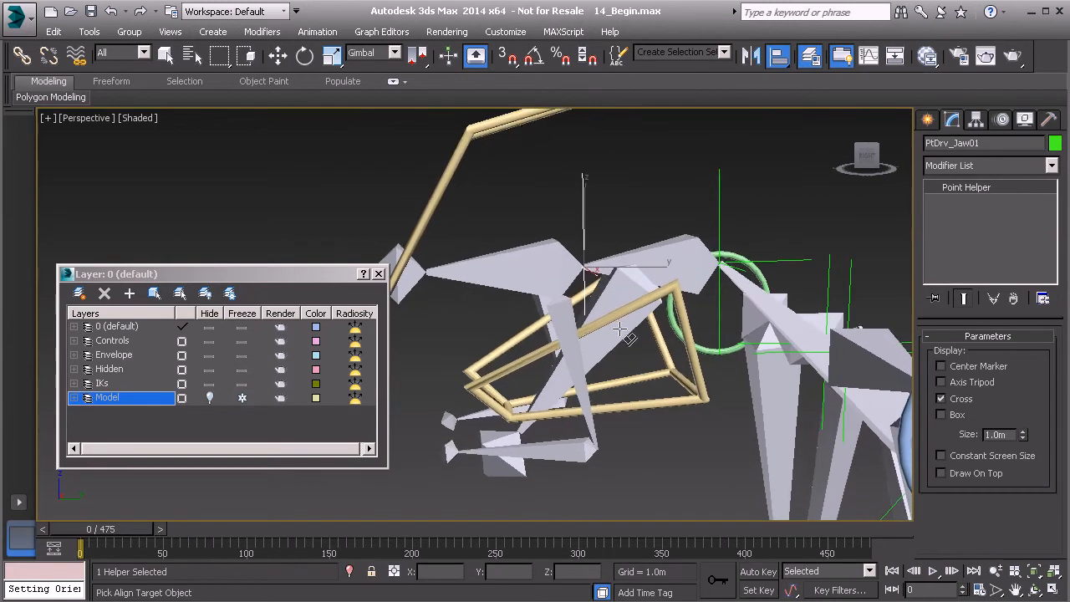
left_click(619, 331)
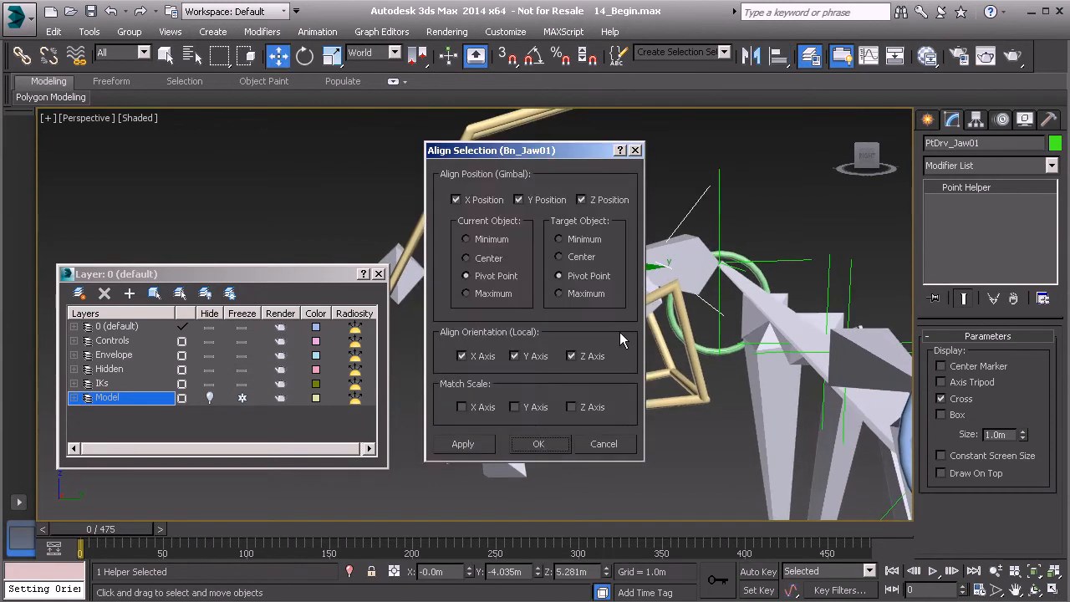
left_click(538, 443)
Step: Link the PtDrv_Jaw01 helper to the Anim_Jaw01 control as its parent
middle_click_drag(538, 444, 582, 400, "alt")
middle_click_drag(609, 346, 567, 329, "alt")
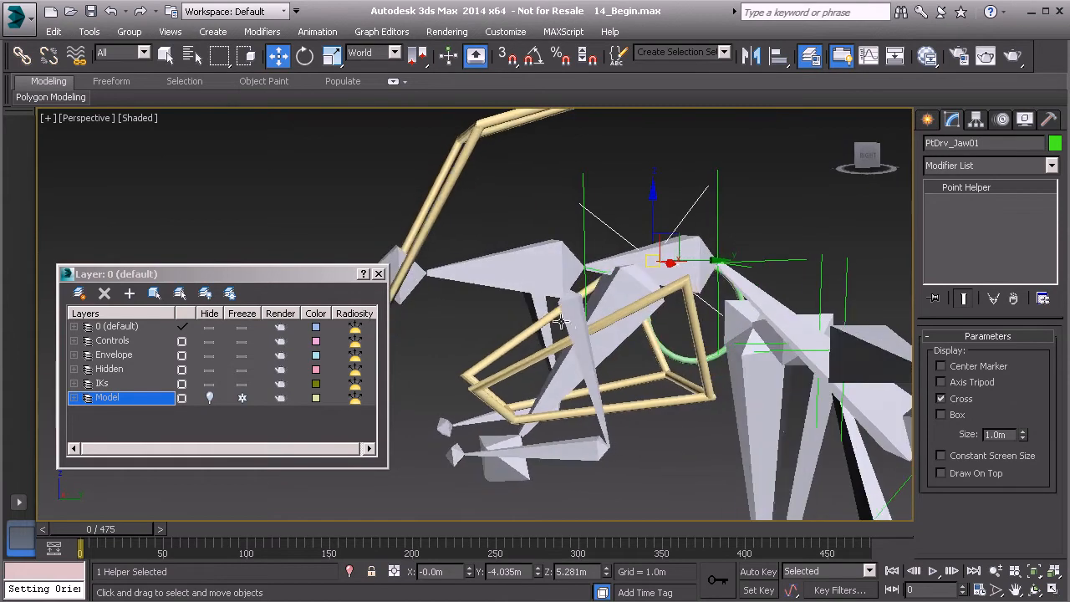
left_click(23, 56)
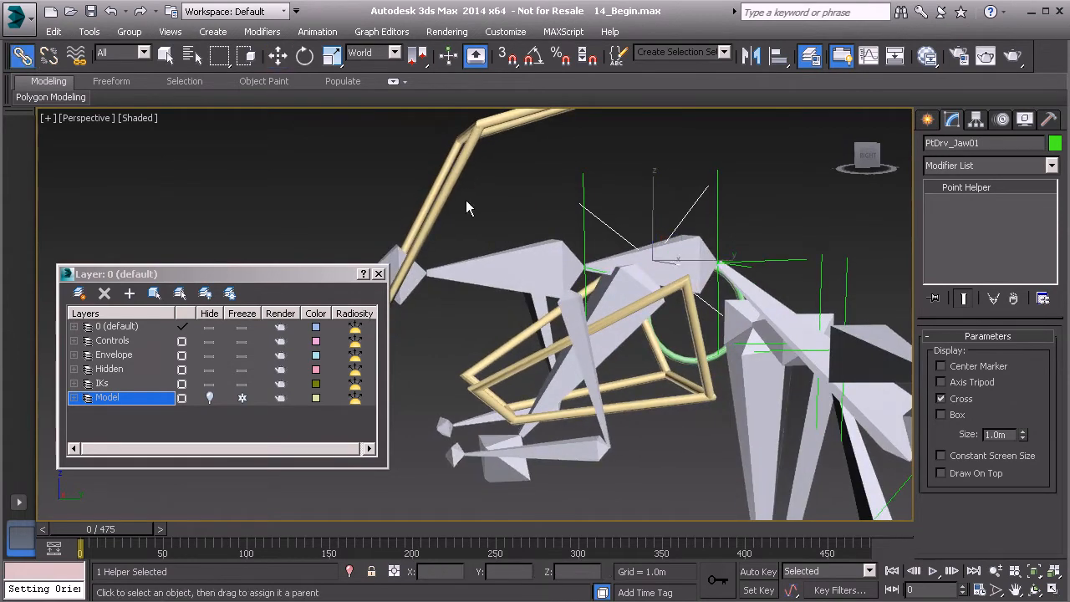
middle_click_drag(642, 218, 604, 190, "alt")
left_click_drag(671, 359, 640, 363)
Step: Apply an Orientation Constraint to Bn_Jaw01 with the PtDrv_Jaw01 helper as its target
left_click(599, 303)
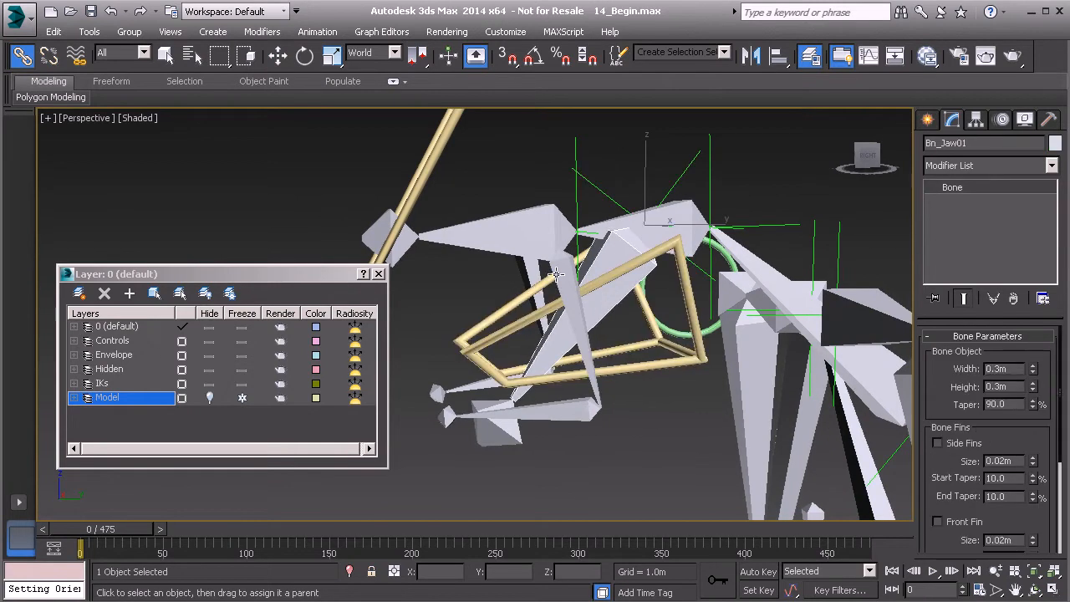
left_click(317, 31)
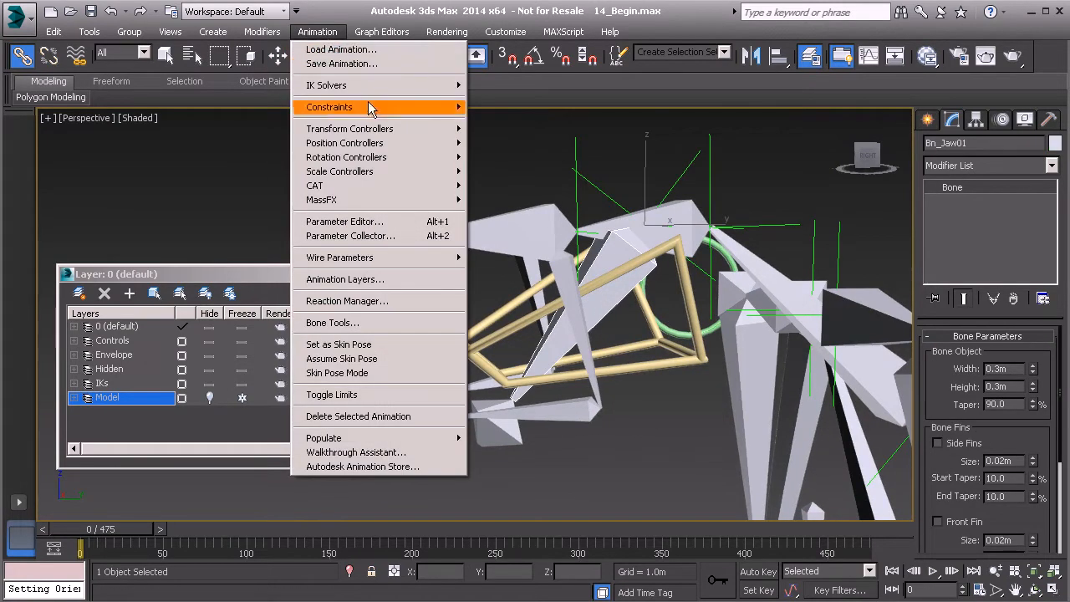
mouse_move(377, 107)
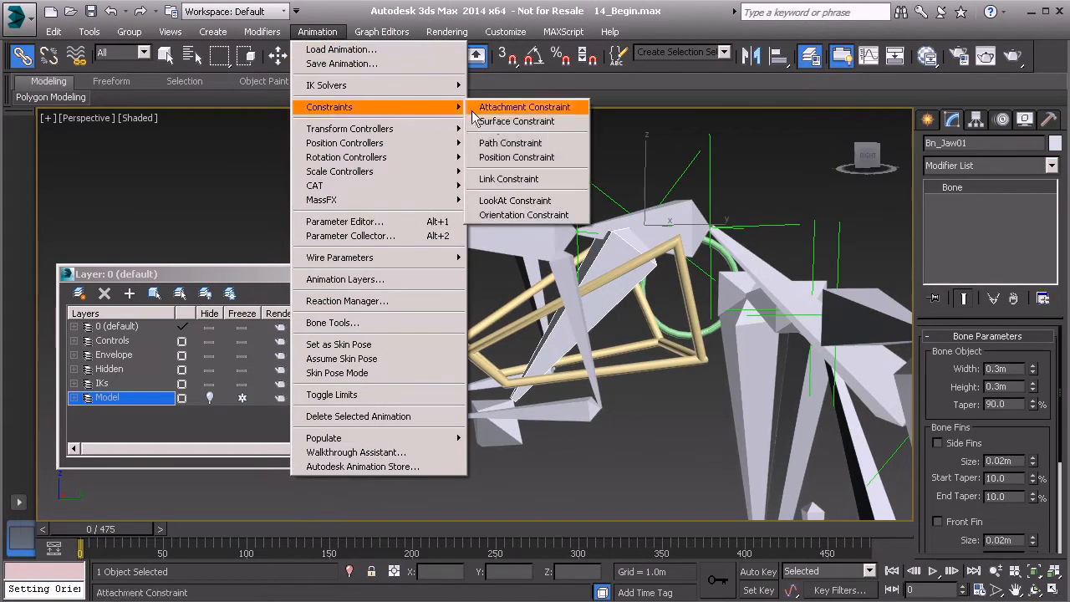
left_click(524, 215)
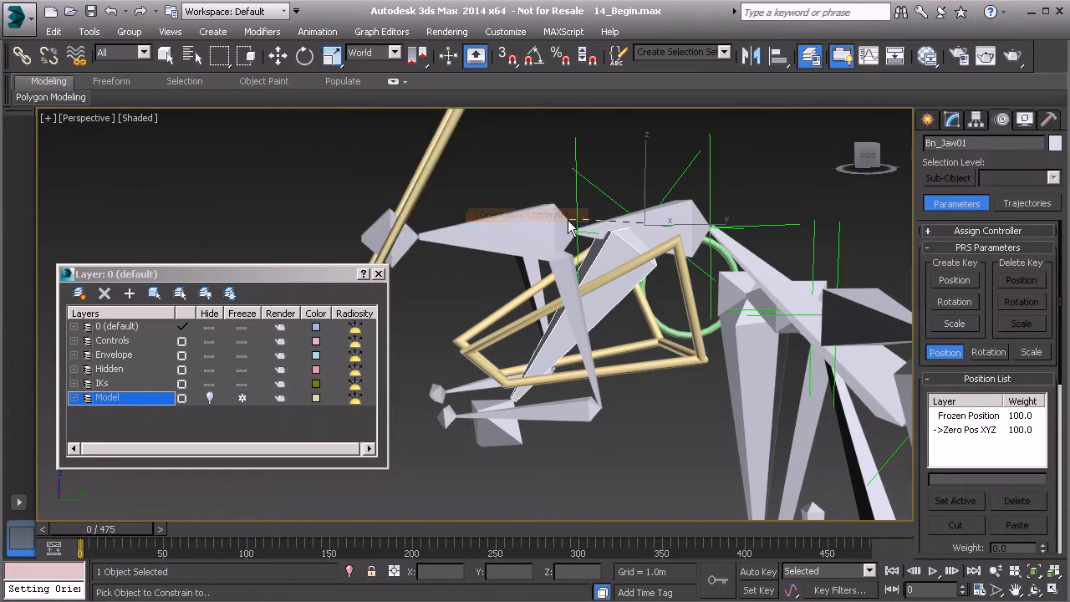
left_click(591, 184)
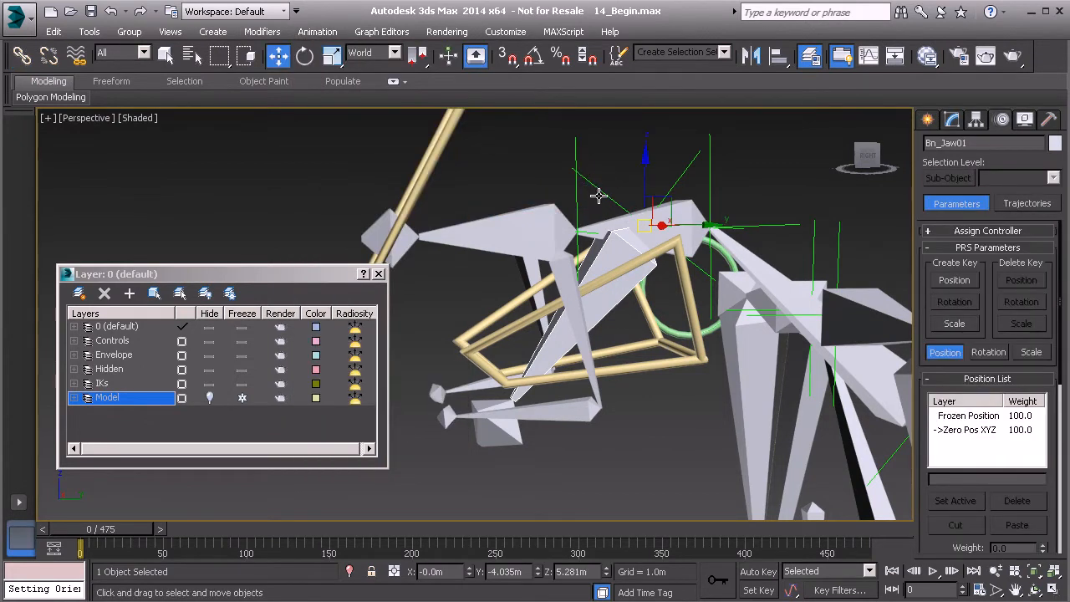
Step: Show the Model layer, test the jaw movement by rotating Anim_Jaw01 with the model hidden and shown, and undo the rotation
left_click(490, 334)
middle_click_drag(491, 334, 584, 332, "alt")
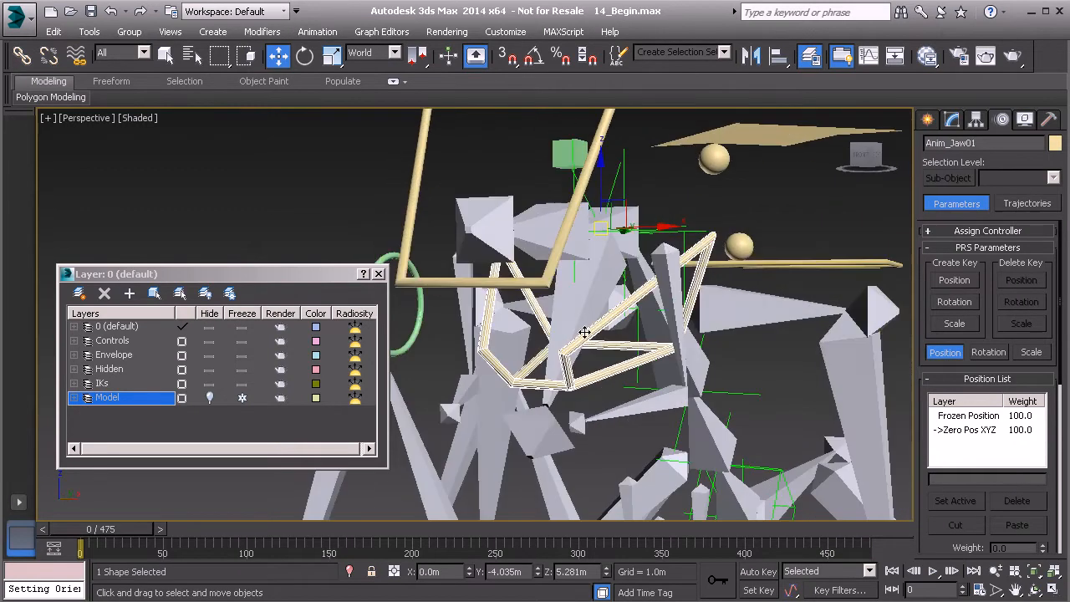
key("e")
left_click_drag(608, 265, 645, 261)
left_click(209, 398)
left_click_drag(593, 292, 612, 304)
left_click(595, 290)
key("ctrl+z")
middle_click_drag(637, 290, 530, 308, "alt")
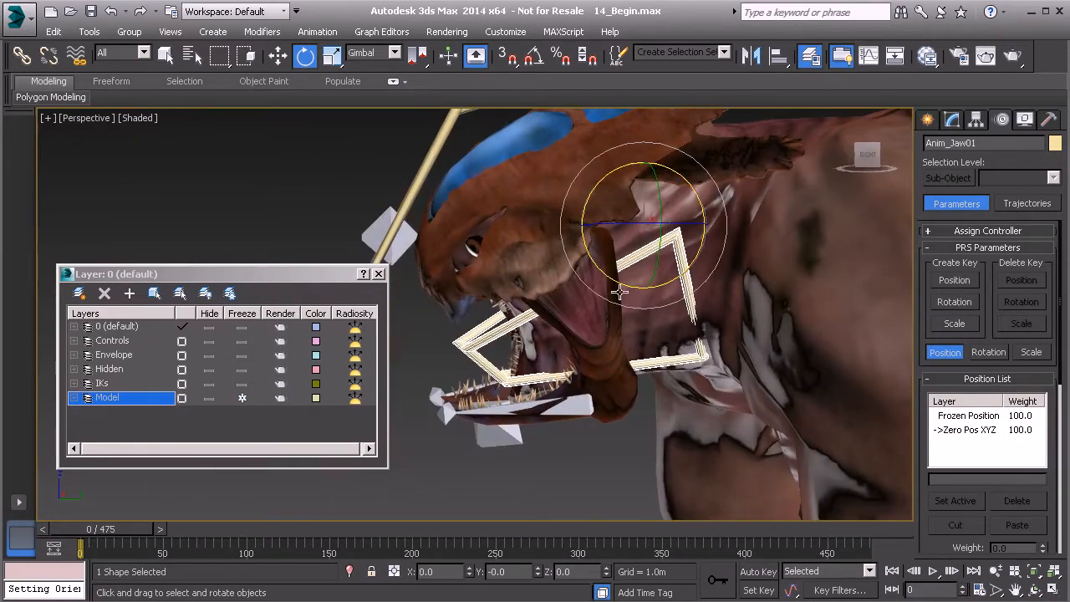
Step: Lock the Move and Scale transforms of Anim_Jaw01 on the X, Y and Z axes, leaving rotation free
middle_click_drag(617, 298, 615, 305)
left_click(975, 119)
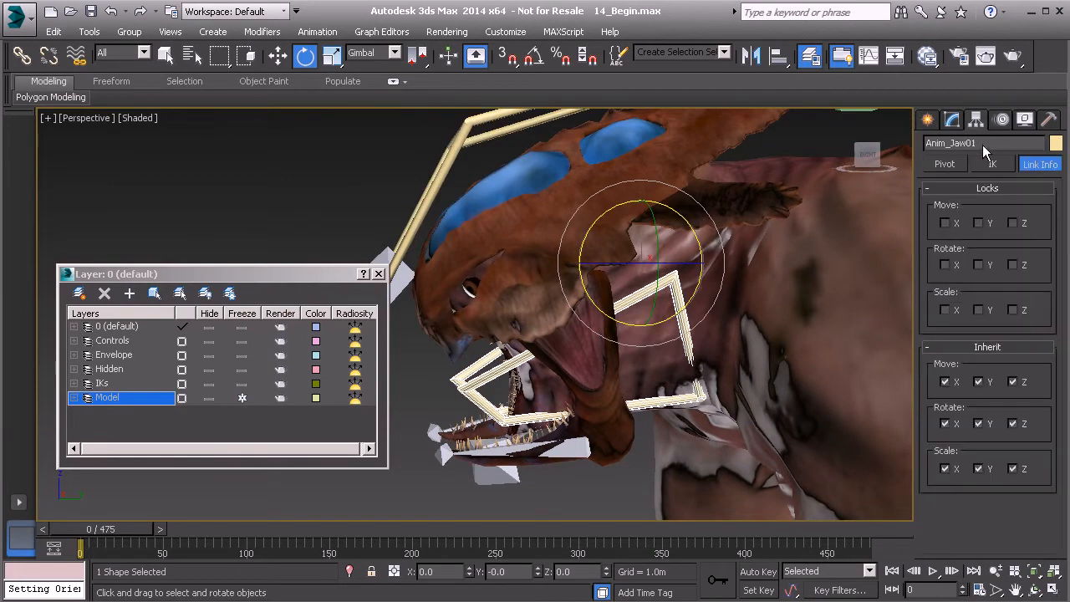
left_click(983, 221)
left_click(1024, 223)
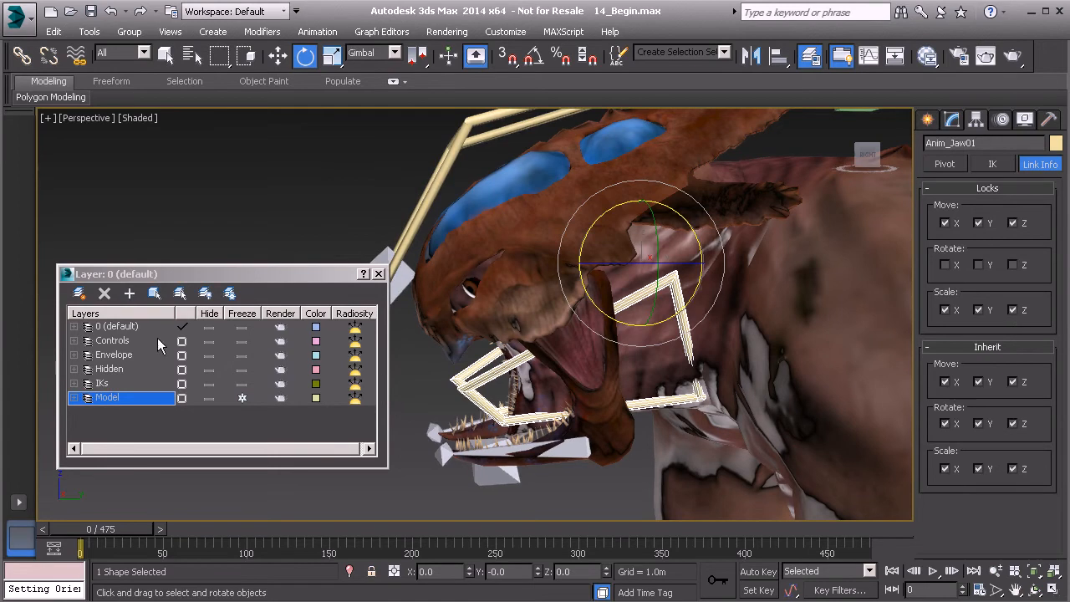
Step: Add Anim_Jaw01 to the Controls layer and toggle that layer's visibility to check its contents
left_click(121, 342)
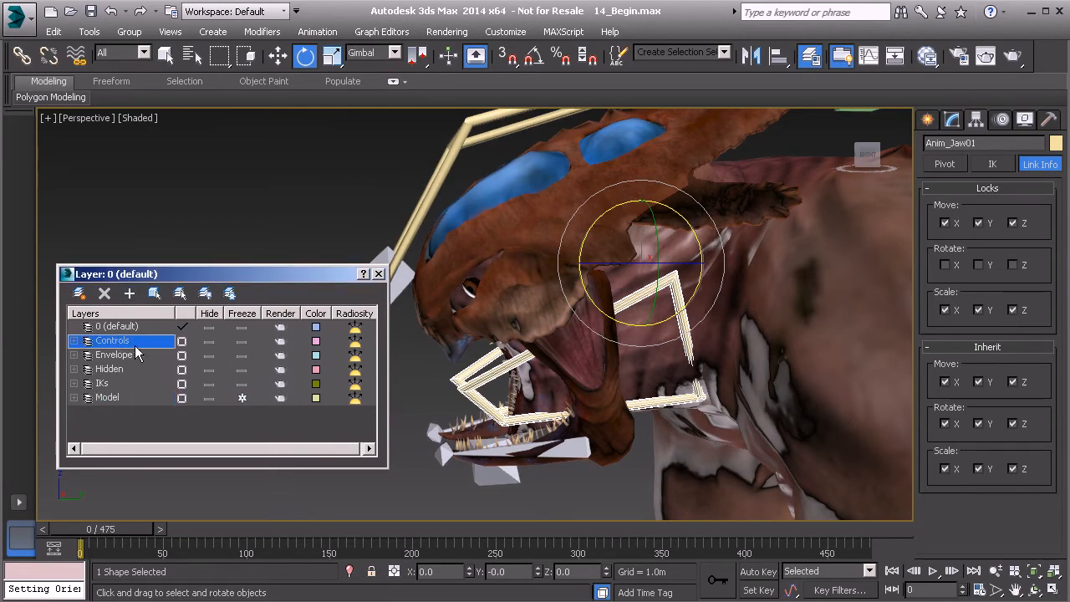
left_click(210, 343)
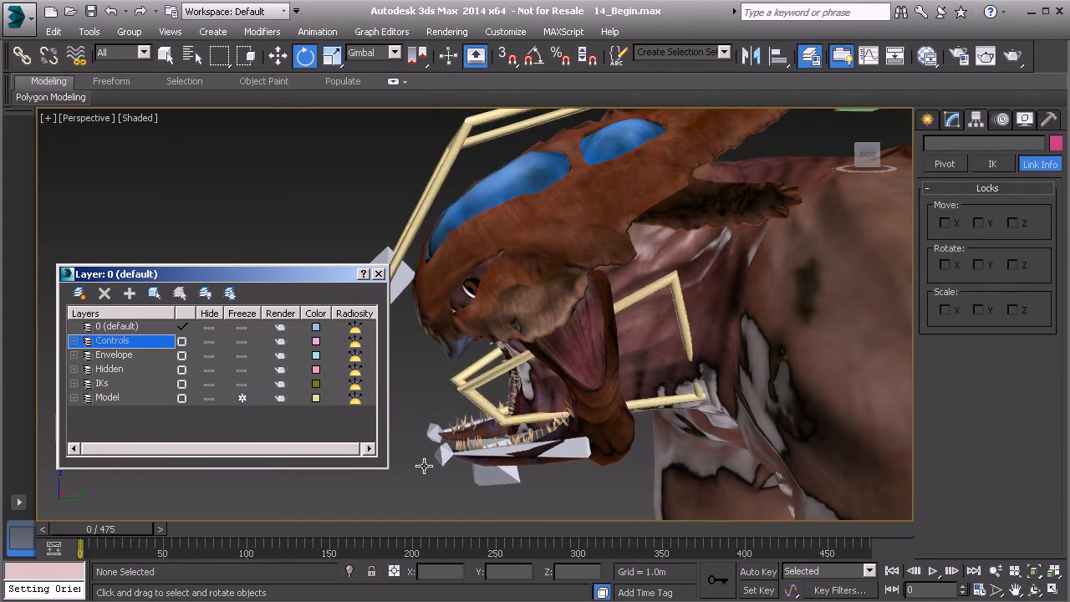
Step: Hide the Model layer to expose the bones and controls around the head and mandibles
middle_click_drag(586, 308, 628, 322, "alt")
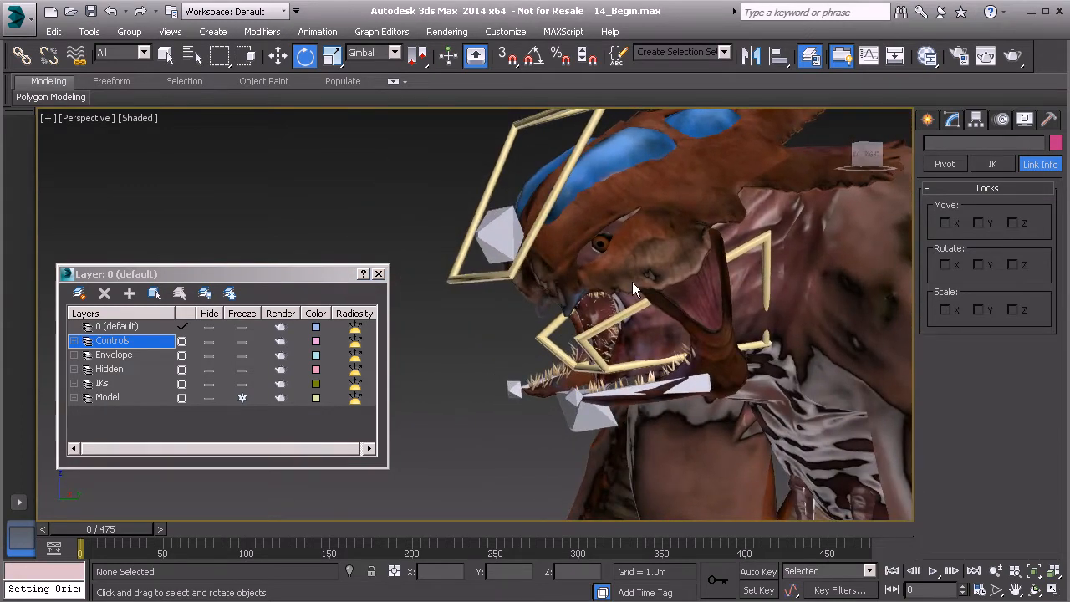
left_click(206, 401)
middle_click_drag(534, 335, 718, 333, "alt")
left_click(661, 252)
scroll(719, 332, "up", 2)
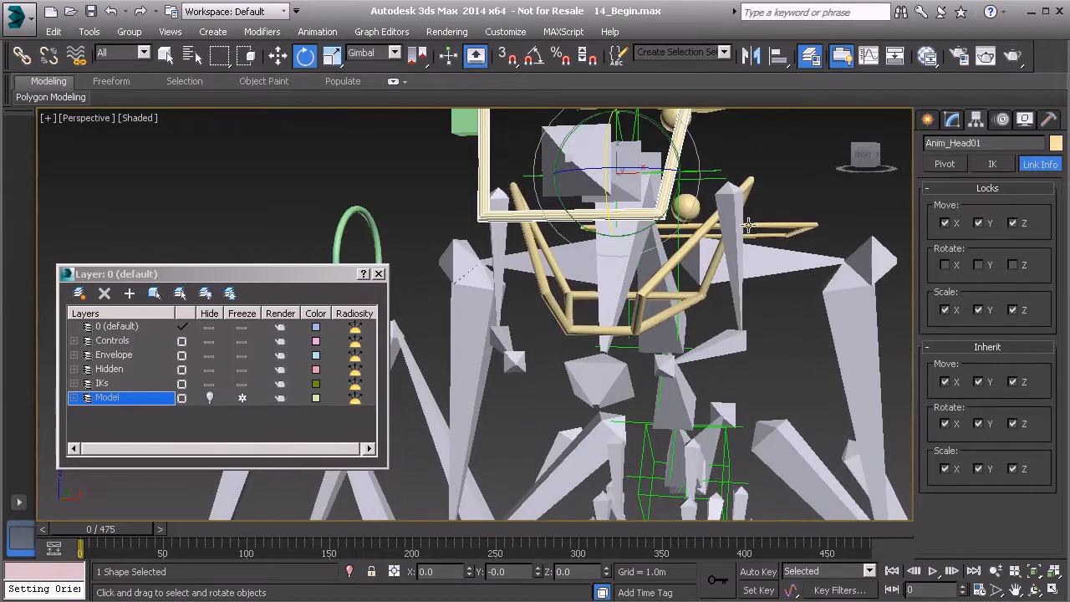
Step: Test the rotation of the left mandible bone Bn_L_Mandible_B01 and cancel each trial rotation
left_click(693, 359)
middle_click_drag(693, 359, 716, 315, "alt")
left_click_drag(716, 315, 729, 246)
right_click(729, 246)
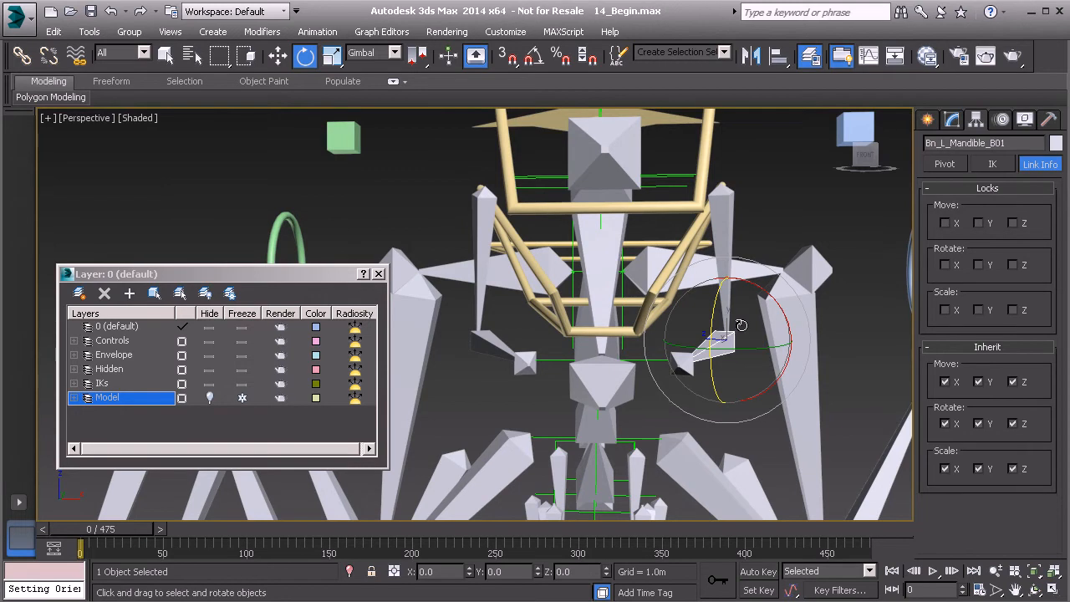
mouse_move(742, 322)
left_mouse_down()
mouse_move(766, 316)
mouse_move(742, 279)
mouse_move(763, 321)
left_mouse_up()
left_click_drag(736, 336, 724, 231)
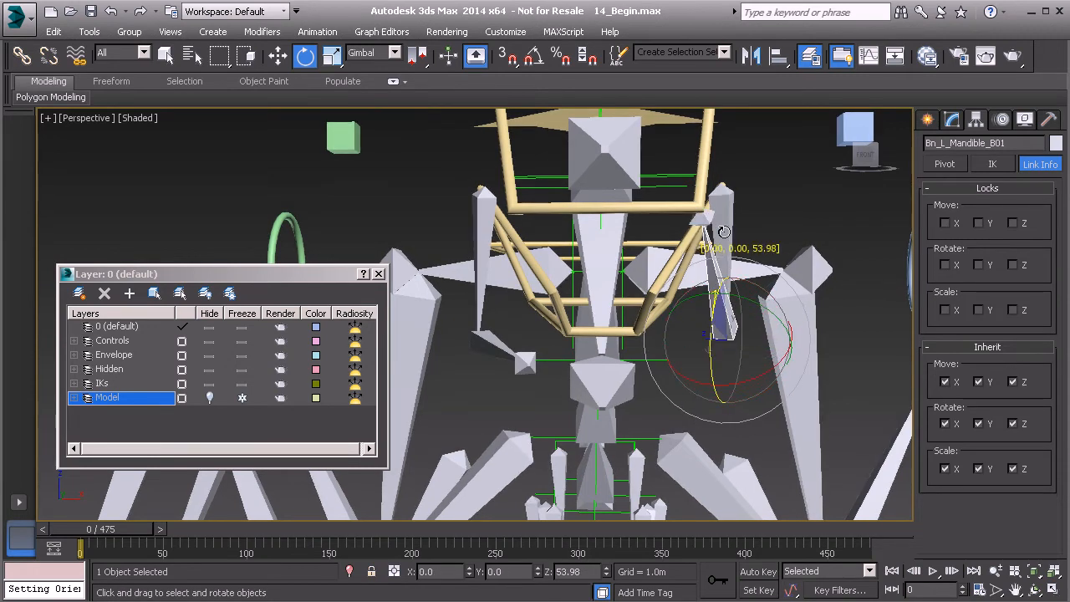
right_click(723, 231)
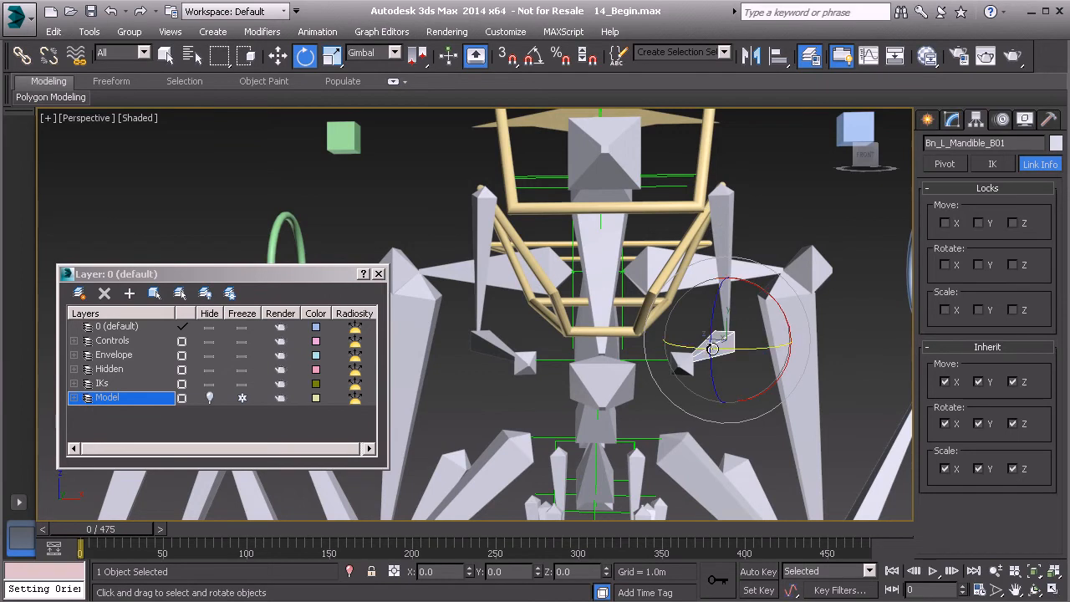
Step: Create a small cube of about 0.2 m on the ground grid in front of the creature
middle_click_drag(712, 349, 506, 352, "alt")
left_click_drag(294, 280, 275, 274)
left_click(928, 119)
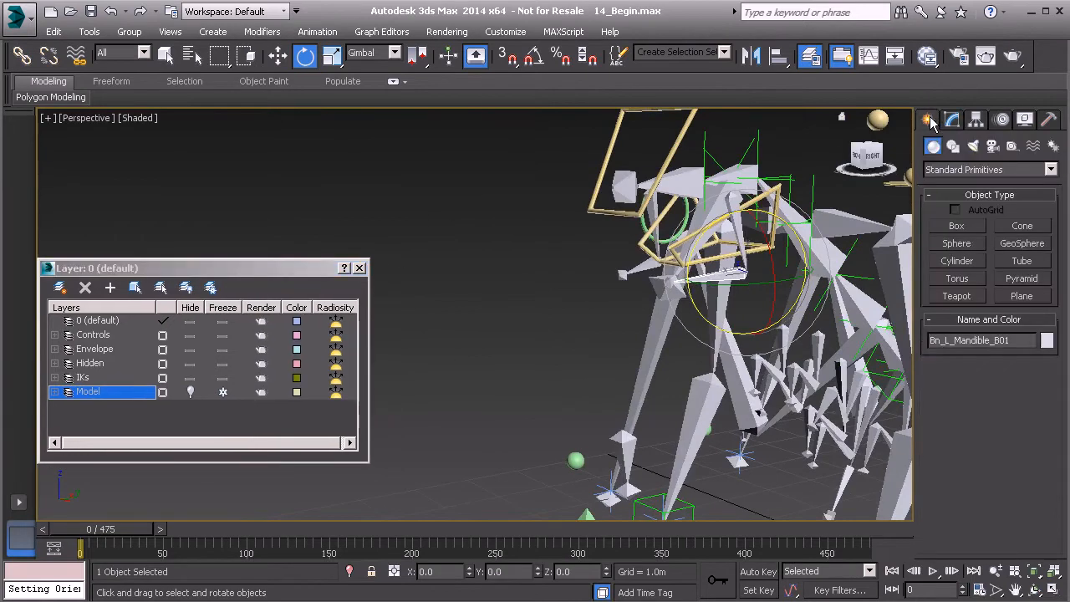
left_click(961, 227)
middle_click_drag(530, 418, 538, 370)
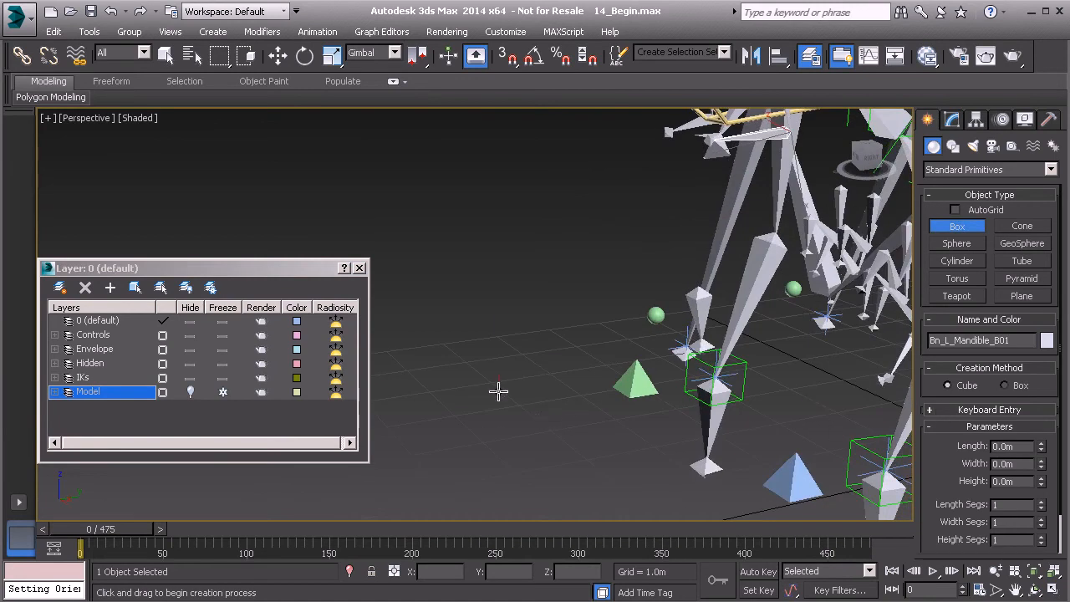
left_click_drag(498, 386, 498, 388)
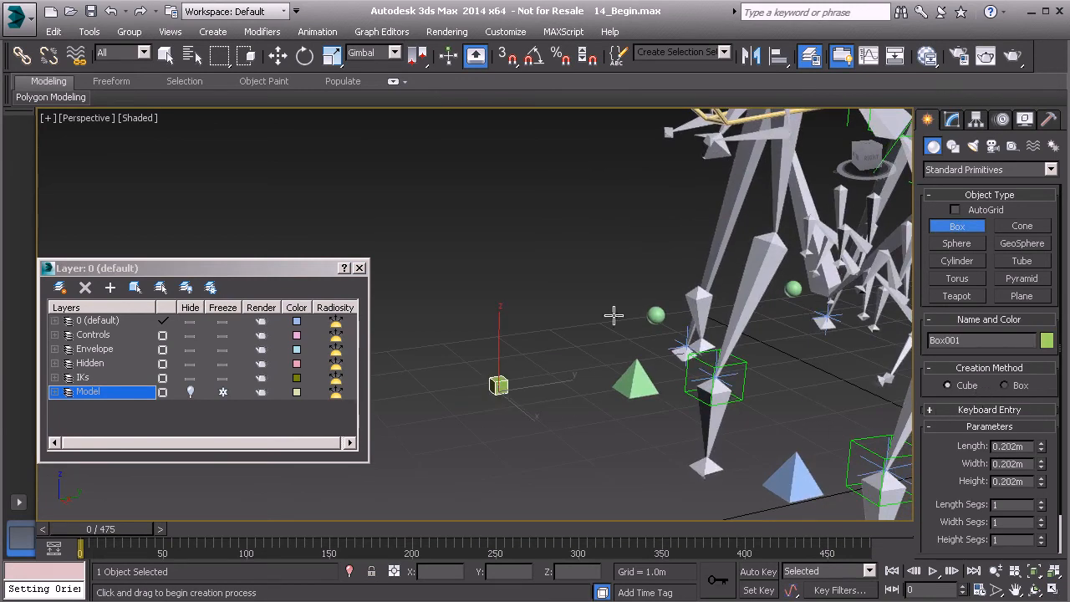
key("e")
Step: Convert the new box to an Editable Poly
middle_click_drag(527, 367, 547, 378, "alt")
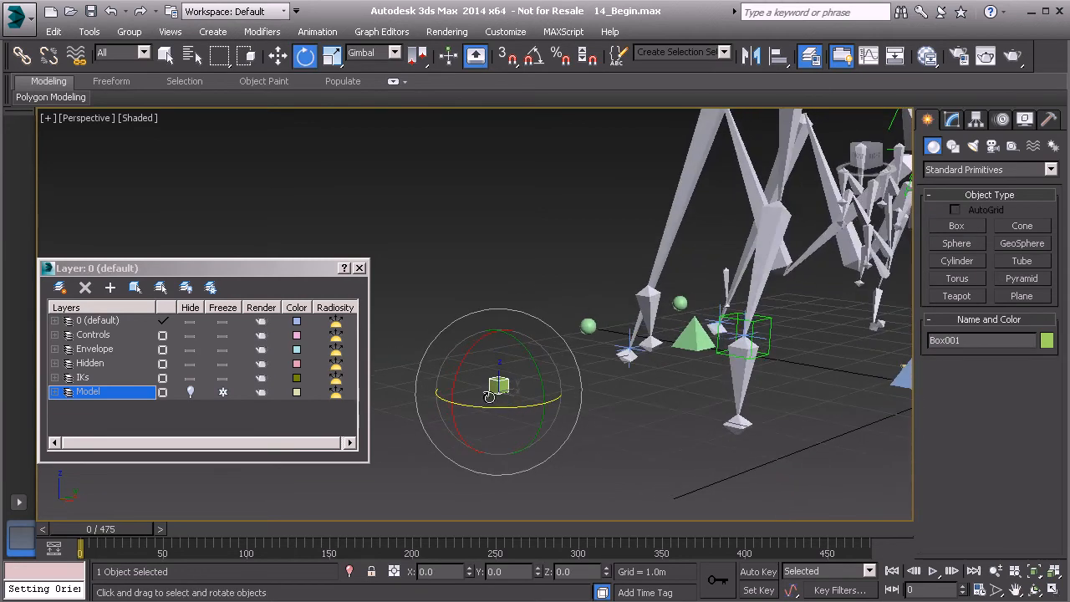
middle_click_drag(567, 336, 602, 275, "alt")
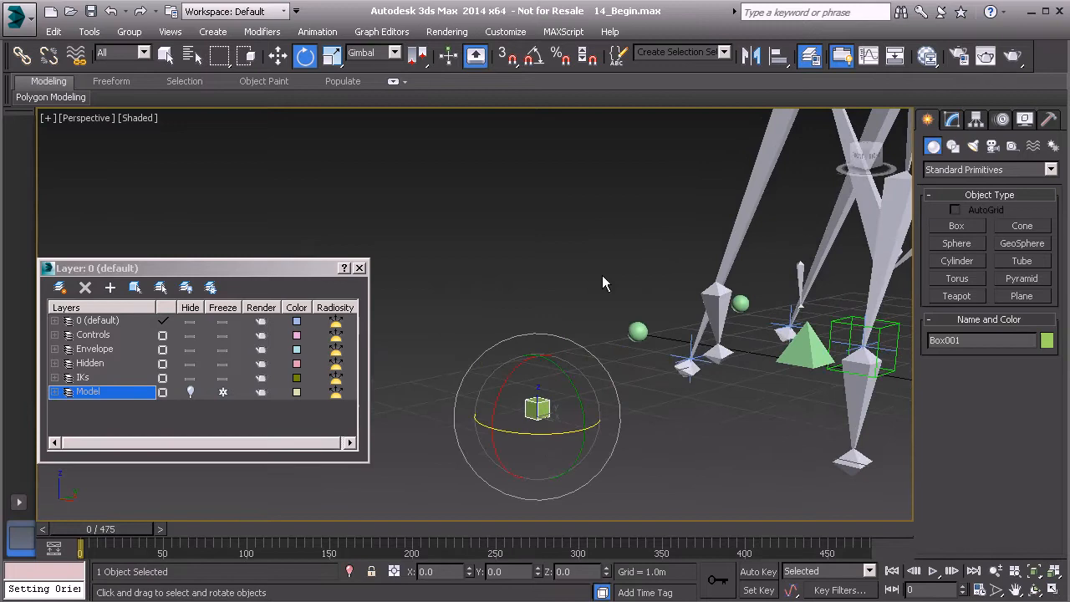
right_click(731, 260)
mouse_move(710, 420)
left_click(793, 432)
middle_click_drag(695, 436, 710, 428, "alt")
Step: Create a linear shape named Anim_L_Mandible_A01 from all edges of the box
left_click(932, 187)
left_click(960, 214)
middle_click_drag(635, 334, 551, 294, "alt")
left_click_drag(613, 459, 614, 460)
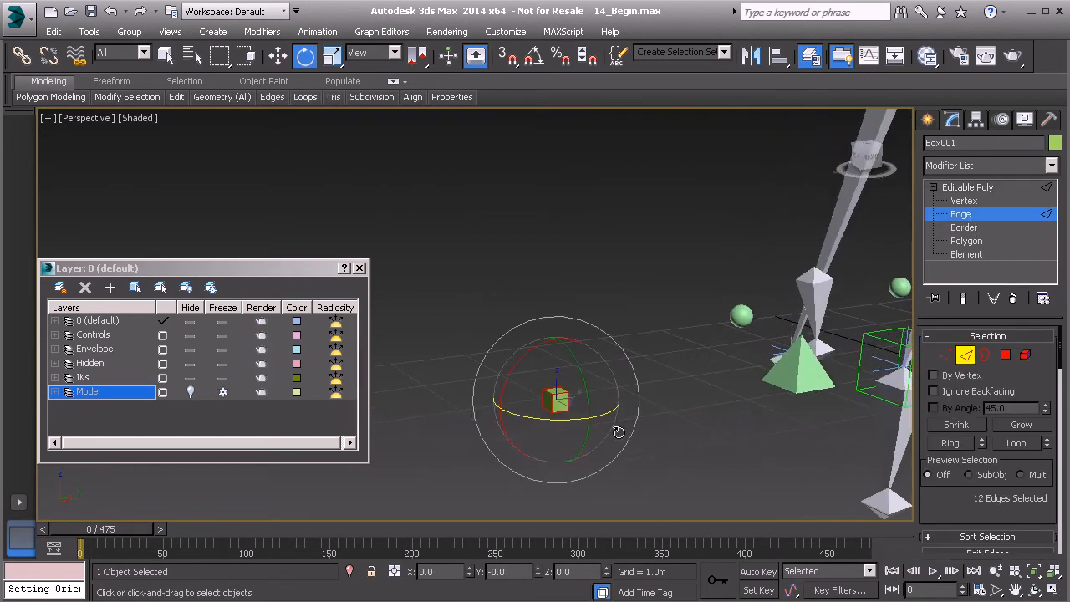
scroll(939, 511, "down", 5)
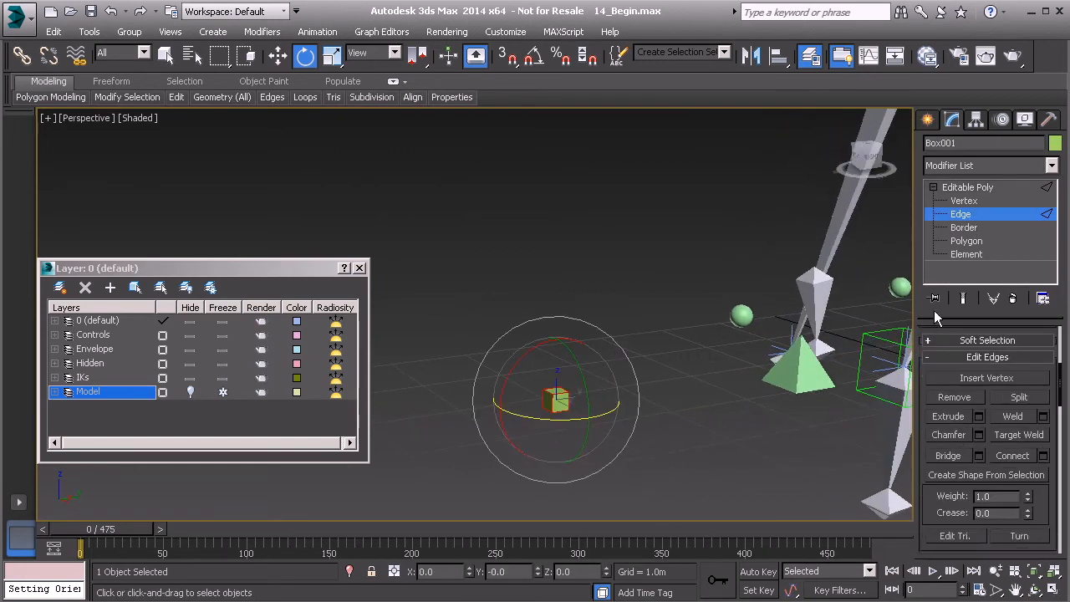
left_click(963, 472)
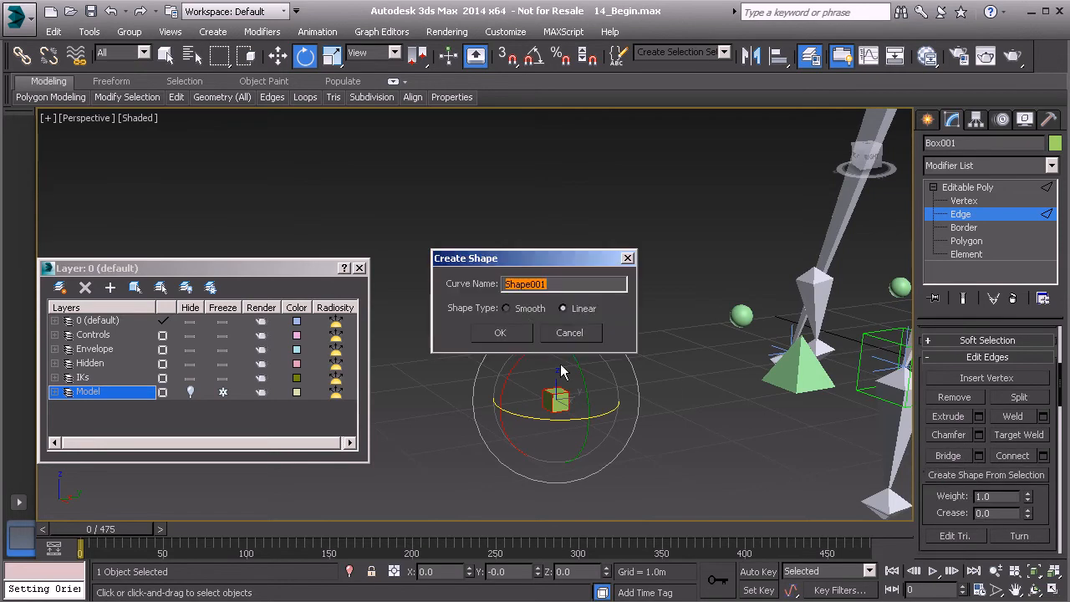
type("Anim_L_Mandible_A")
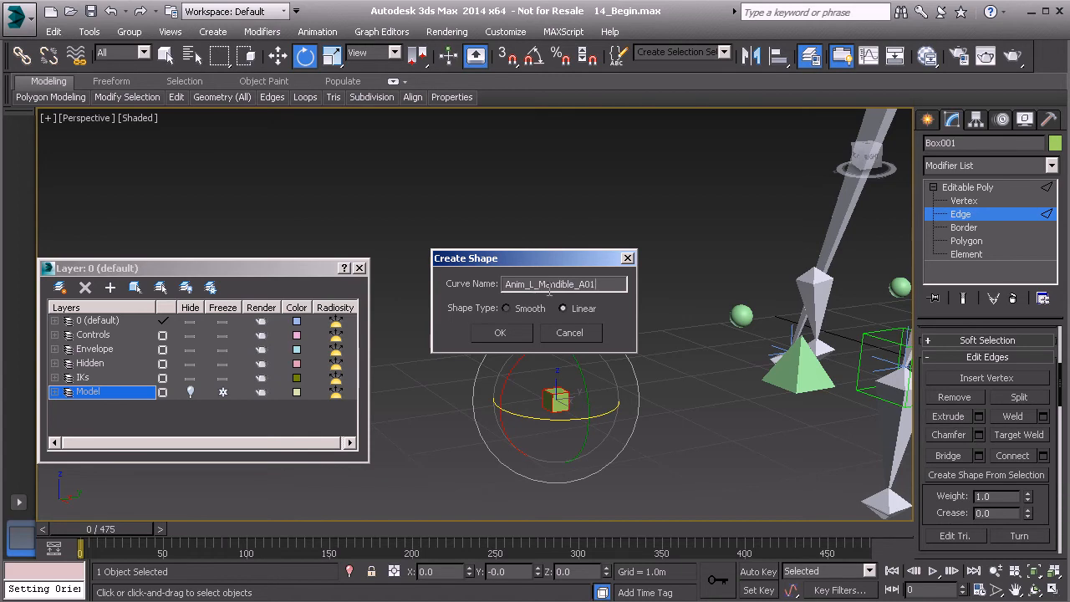
left_click(500, 332)
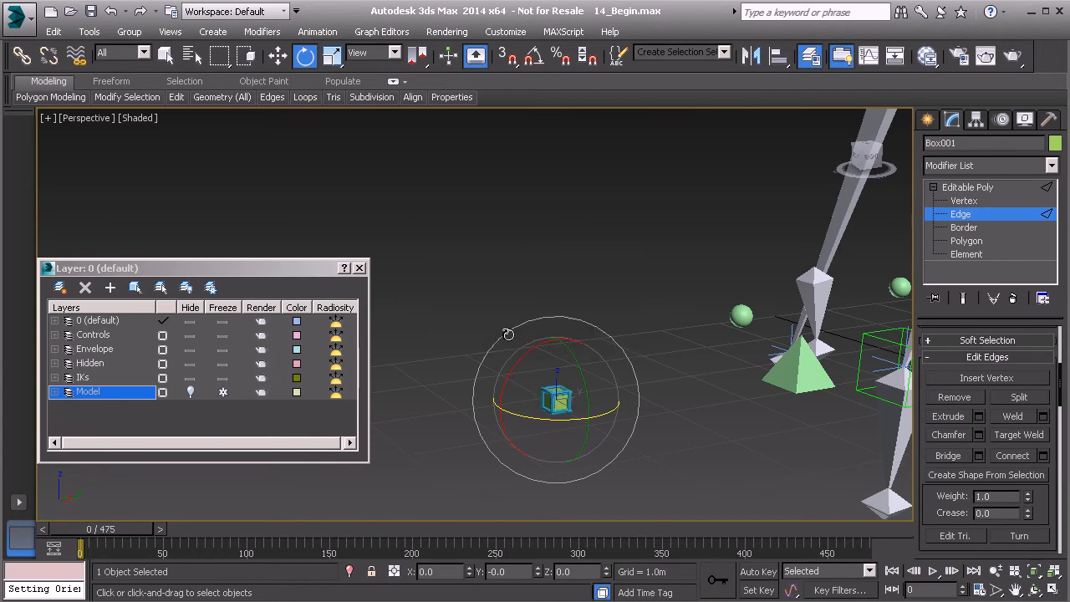
Step: Leave edge editing and delete the source box, keeping only the wireframe cube shape
left_click(505, 228)
left_click(968, 187)
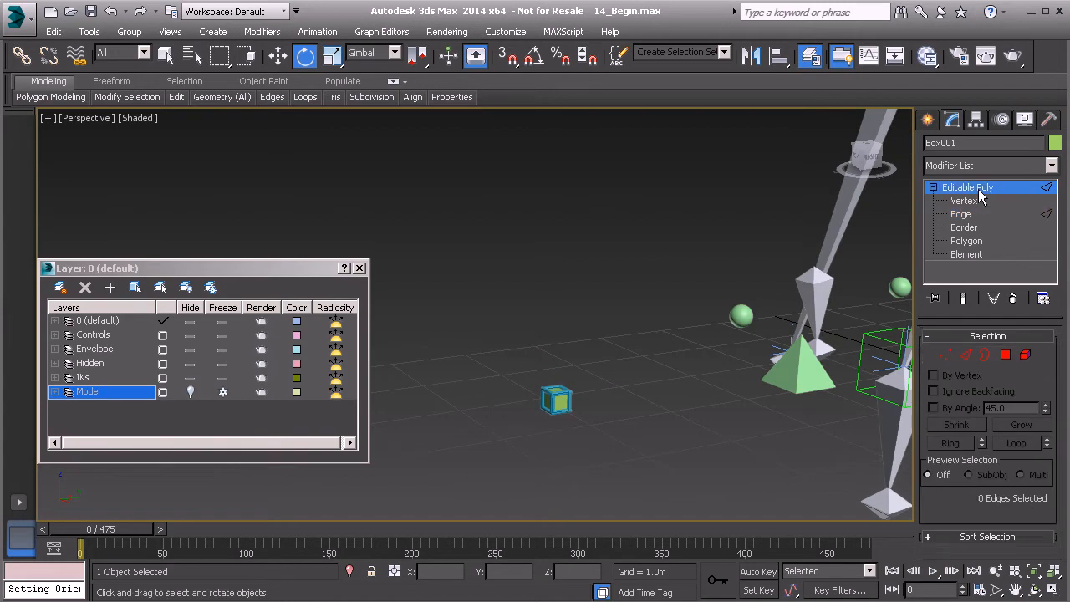
left_click(542, 355)
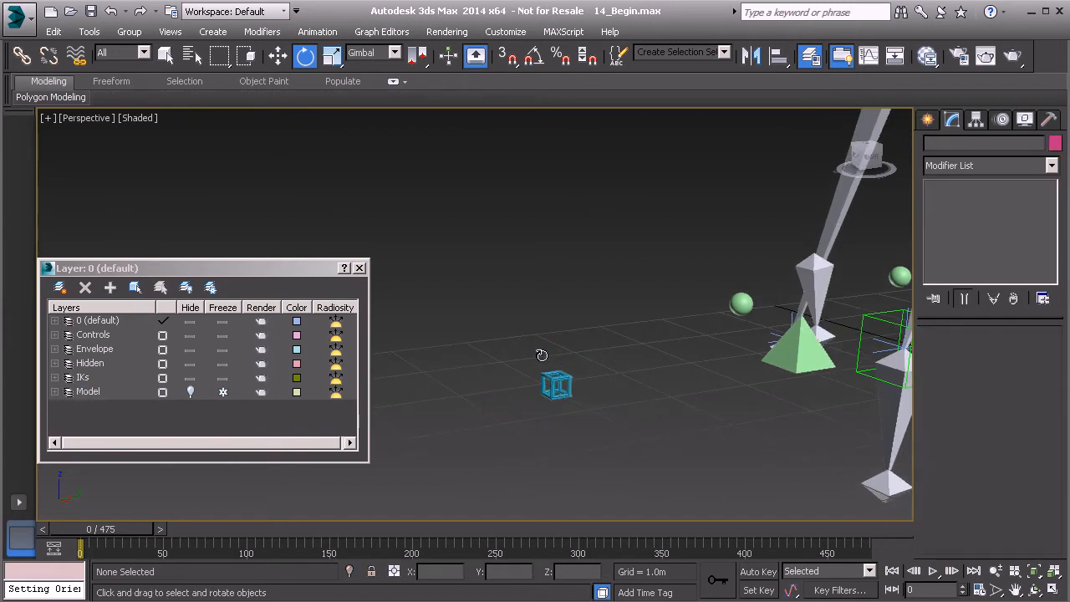
Step: Center the pivot of Anim_L_Mandible_A01 on the object, affecting only the pivot
middle_click_drag(626, 263, 509, 330, "alt")
key("w")
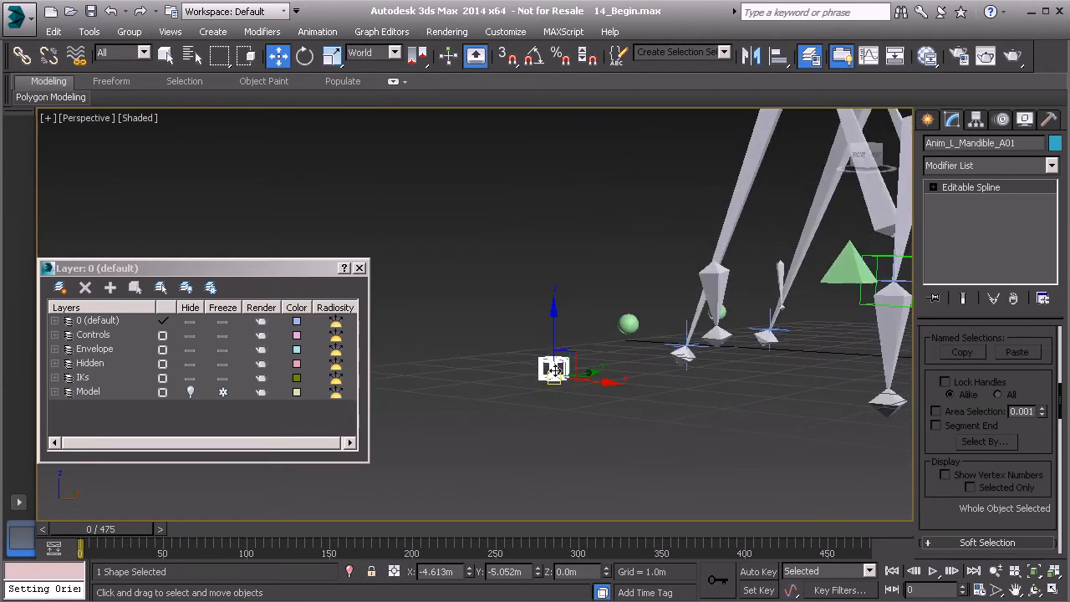
left_click(976, 120)
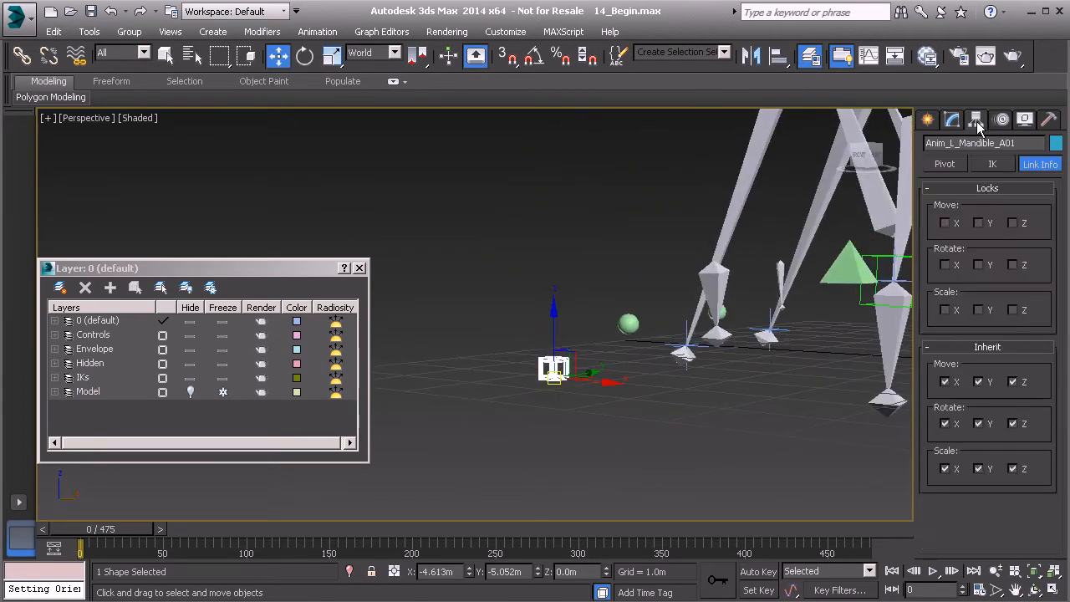
left_click(945, 164)
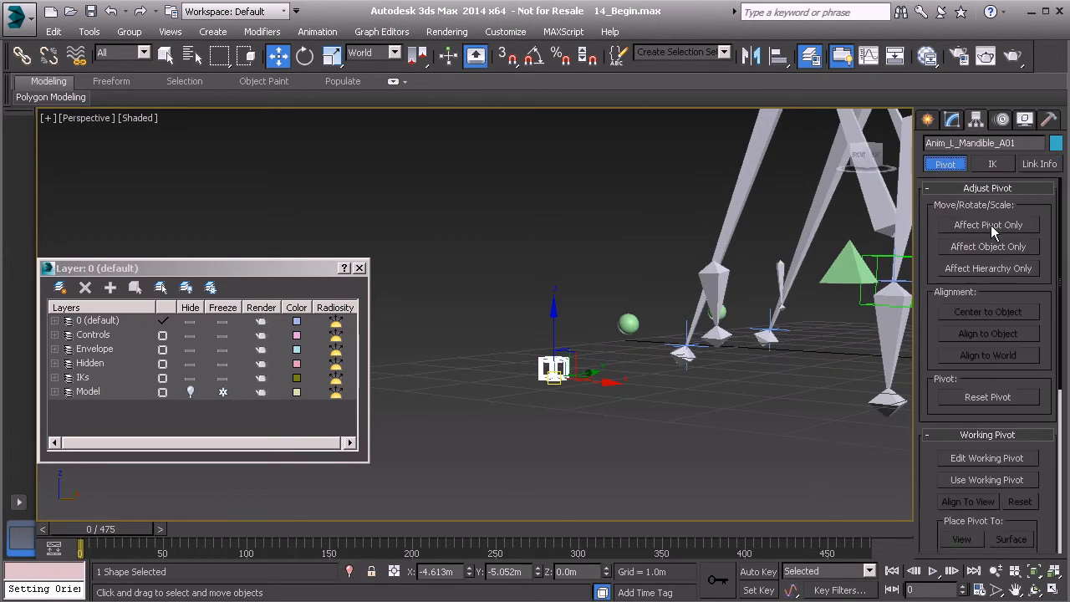
left_click(990, 225)
left_click(991, 309)
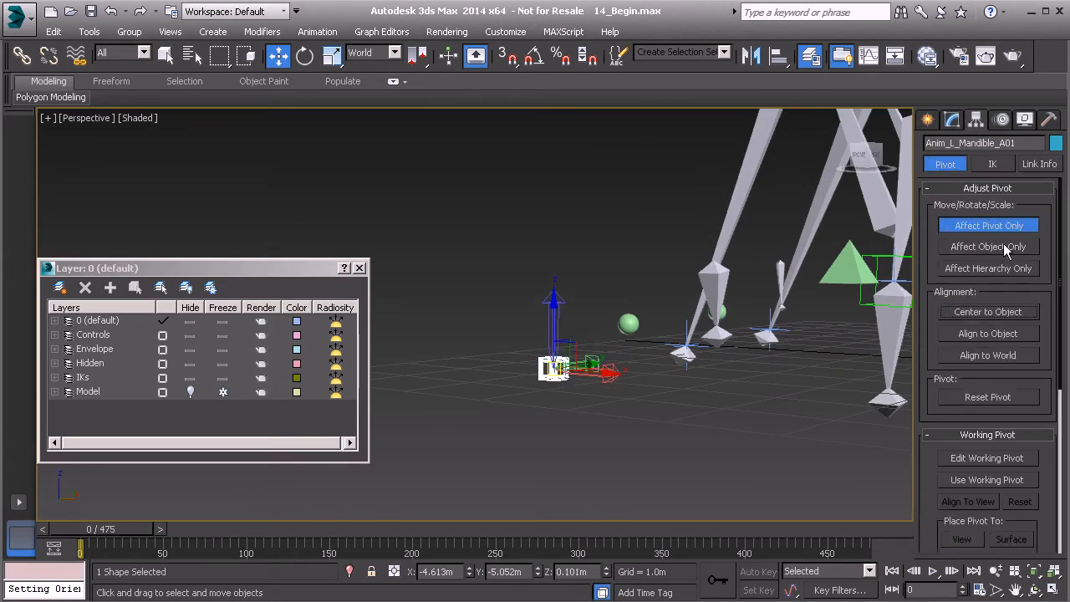
left_click(1005, 230)
Step: Align Anim_L_Mandible_A01 to the Bn_L_Mandible_A01 bone, pivot to pivot, in X, Y and Z position and orientation
scroll(660, 190, "down", 4)
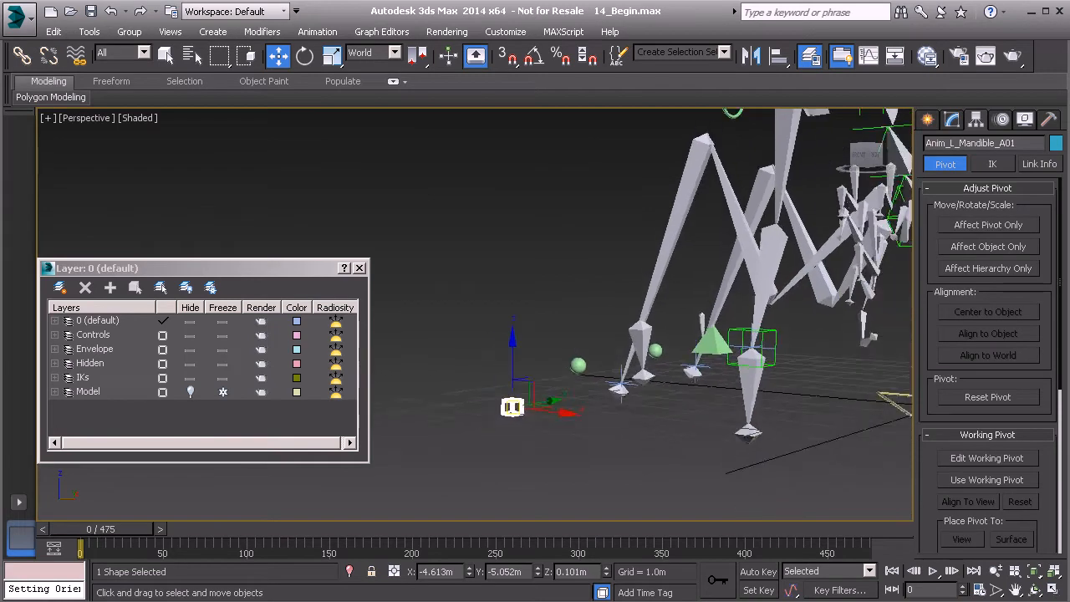
middle_click_drag(700, 232, 627, 323)
key("alt+a")
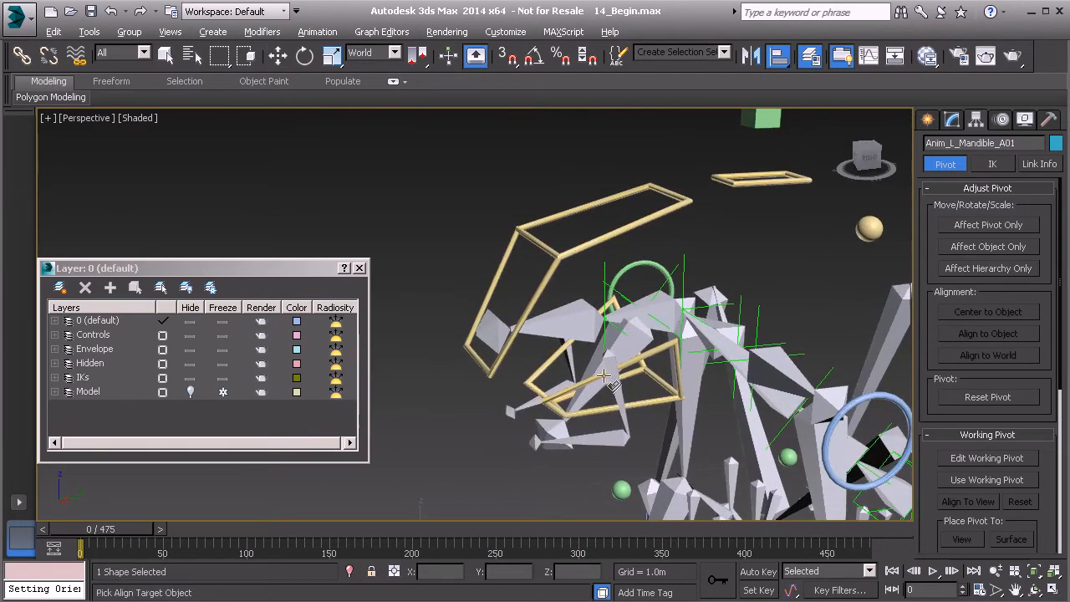
left_click(619, 395)
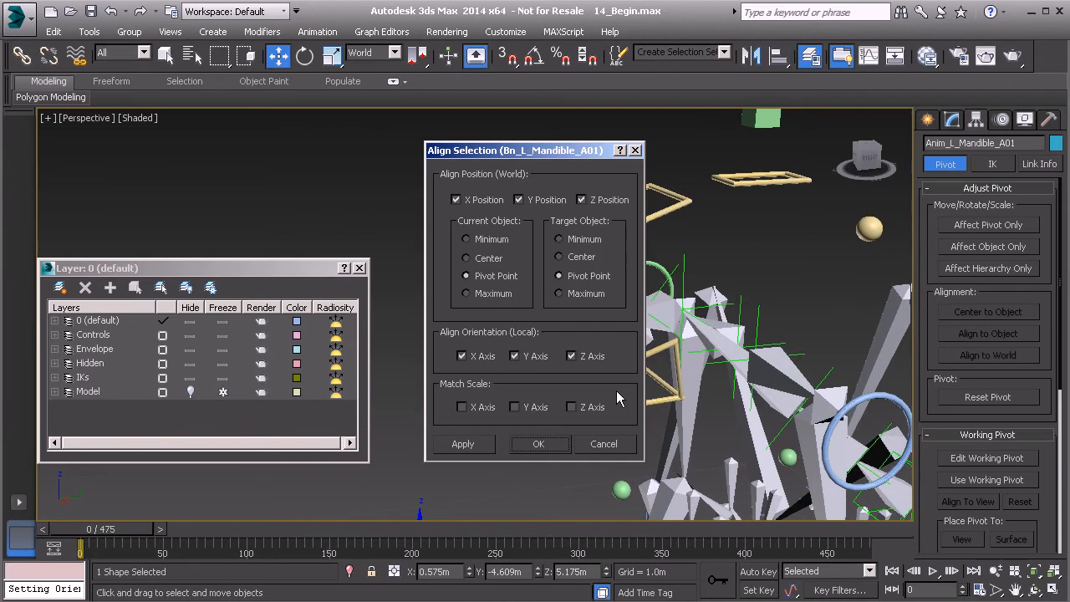
left_click(535, 451)
Step: Clone Anim_L_Mandible_A01 as a copy named Anim_L_Mandible_B01
middle_click_drag(539, 443, 685, 382, "alt")
middle_click_drag(560, 470, 568, 468, "alt")
scroll(584, 255, "up", 3)
key("e")
middle_click_drag(599, 292, 609, 332, "alt")
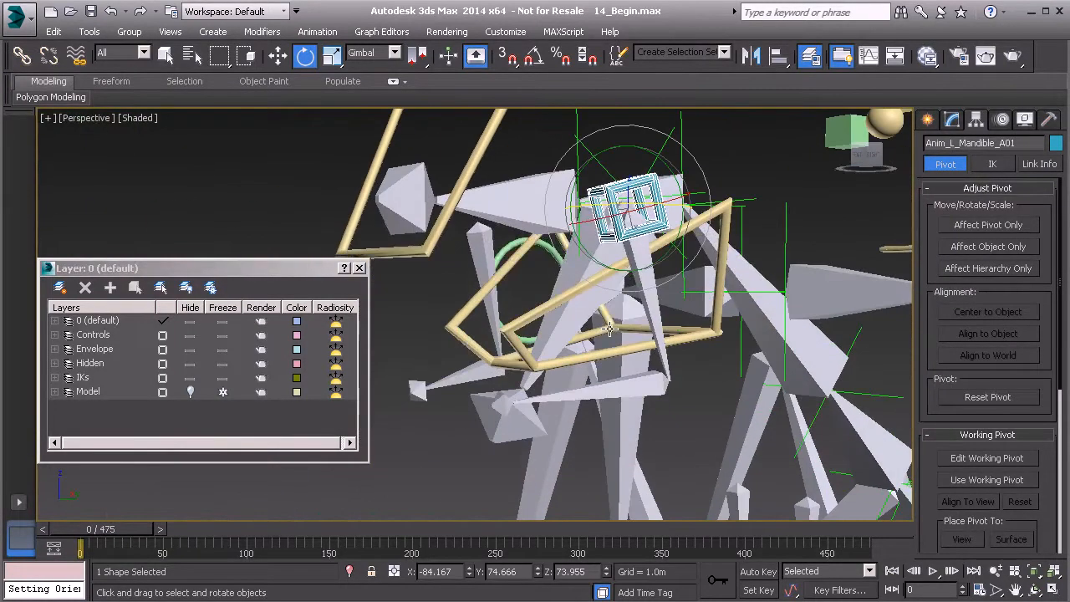
key("ctrl+v")
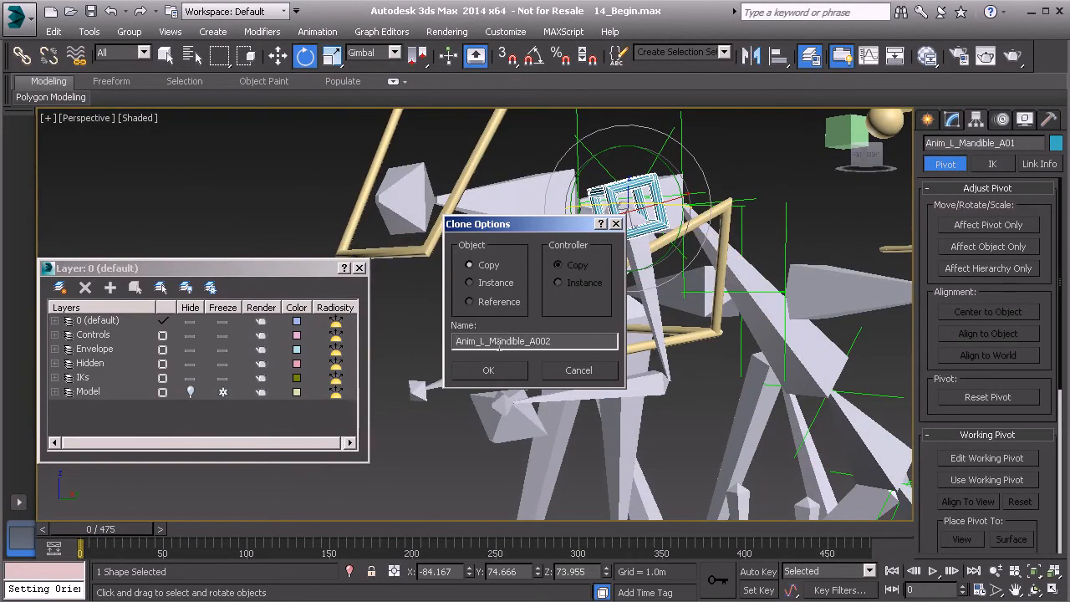
left_click_drag(529, 341, 580, 343)
left_click(487, 372)
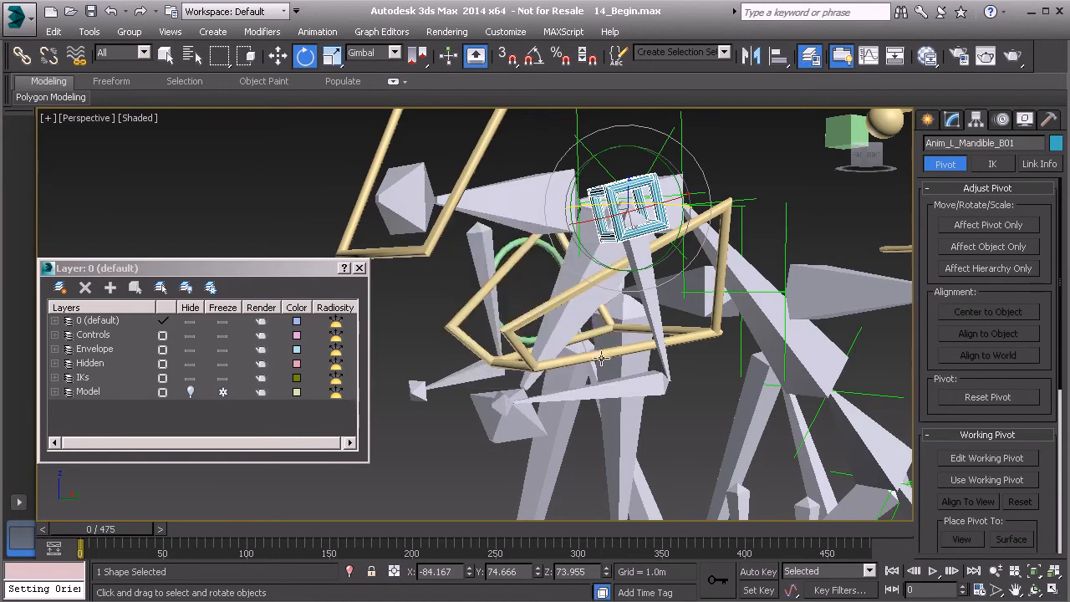
Step: Align Anim_L_Mandible_B01 to the Bn_L_Mandible_B01 bone, pivot to pivot, in position and orientation on all axes
middle_click_drag(595, 382, 602, 367, "alt")
key("alt+a")
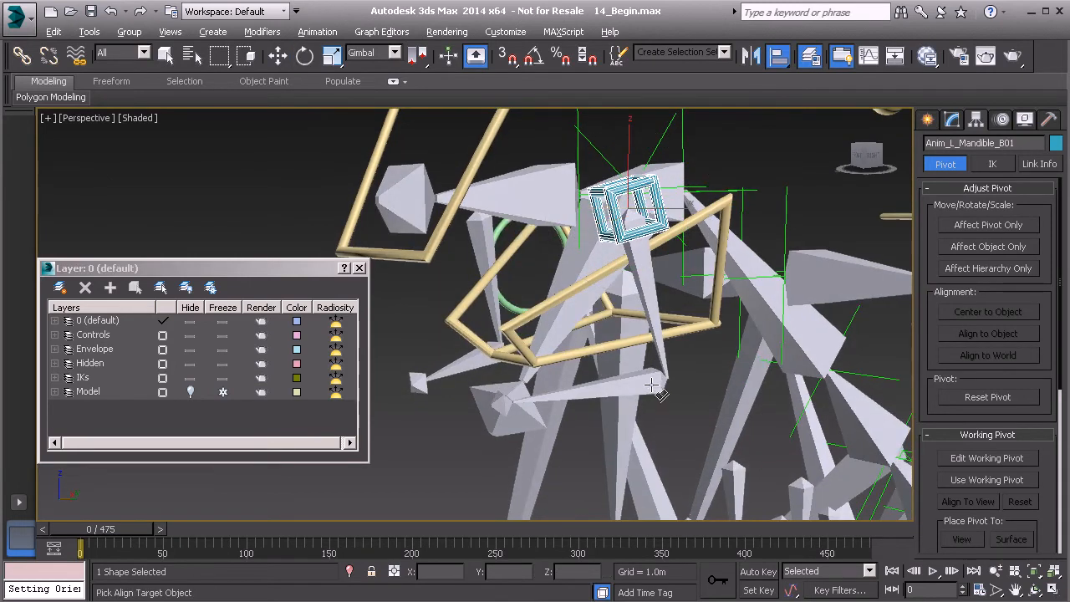
left_click(655, 387)
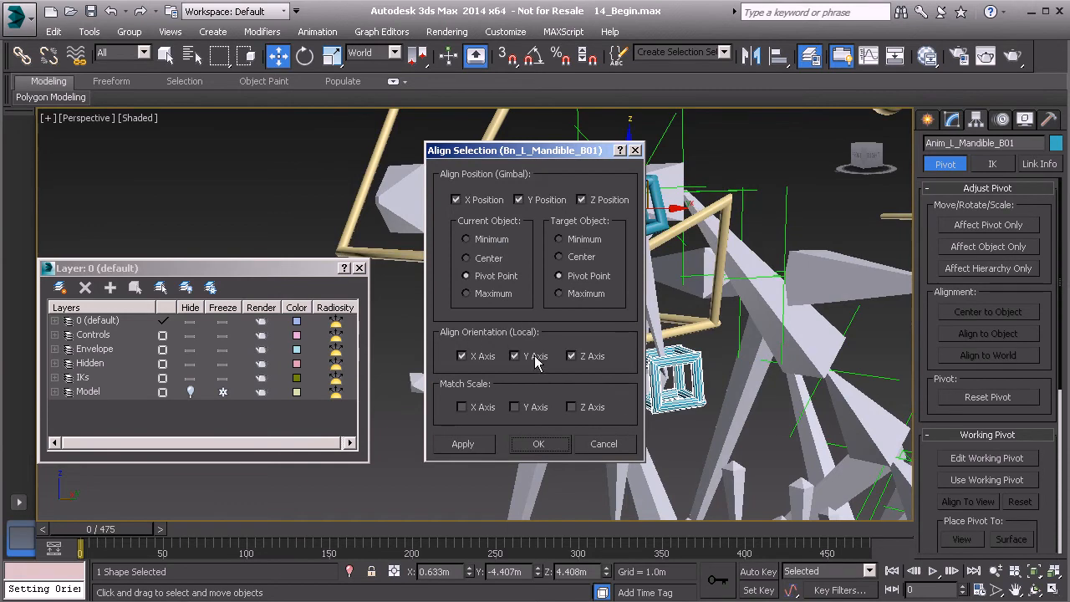
left_click(545, 444)
Step: Add both left mandible controls, Anim_L_Mandible_A01 and Anim_L_Mandible_B01, to the Controls layer
middle_click_drag(545, 444, 683, 368, "alt")
left_click(639, 209, "ctrl")
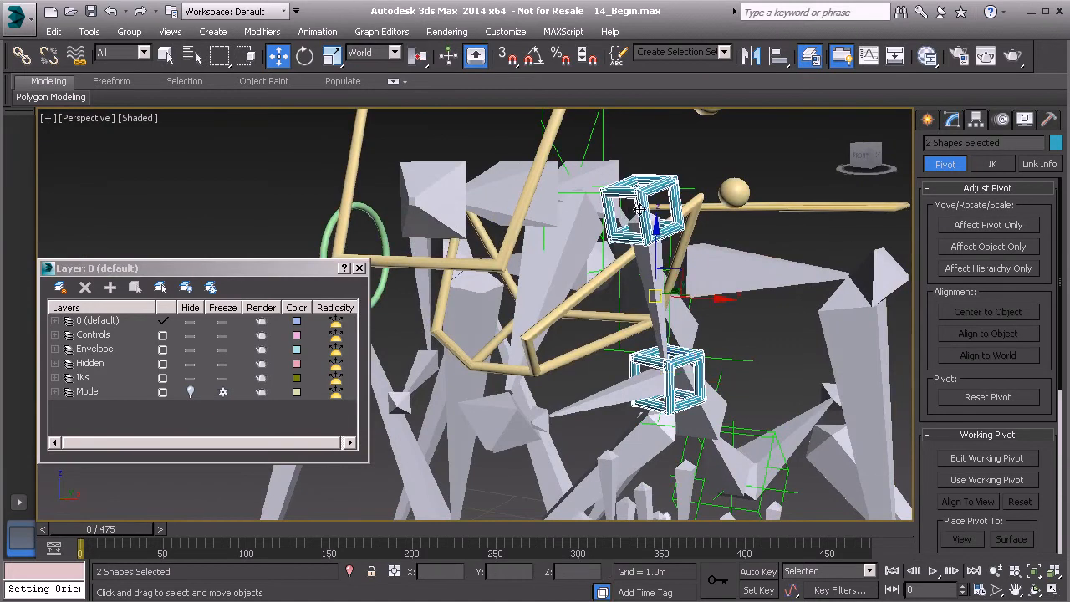
left_click(111, 335)
left_click(111, 286)
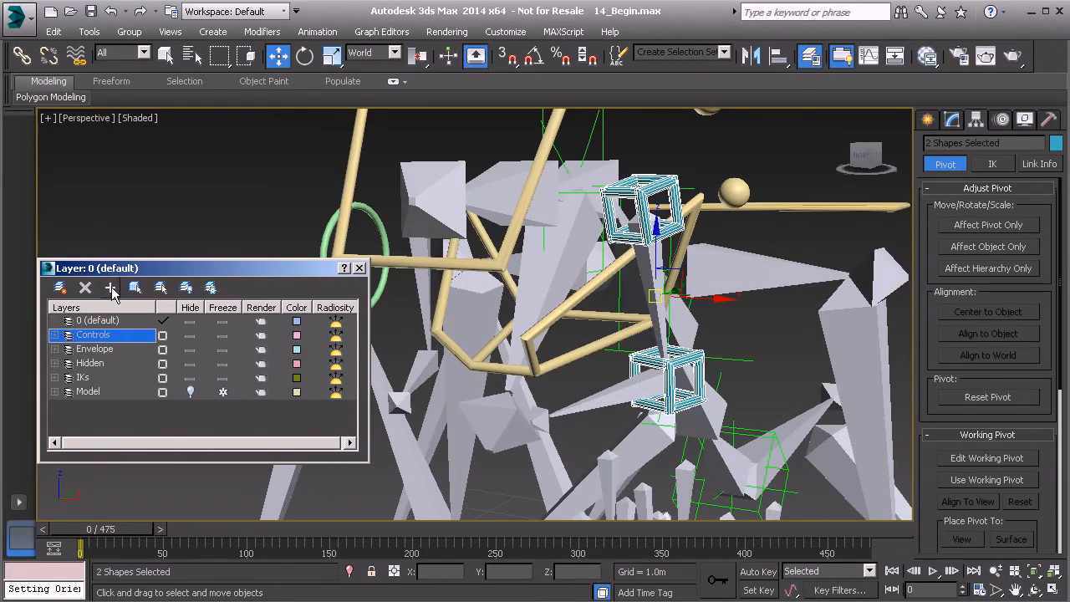
Step: Change the object color of both left mandible controls to light blue
left_click(1054, 143)
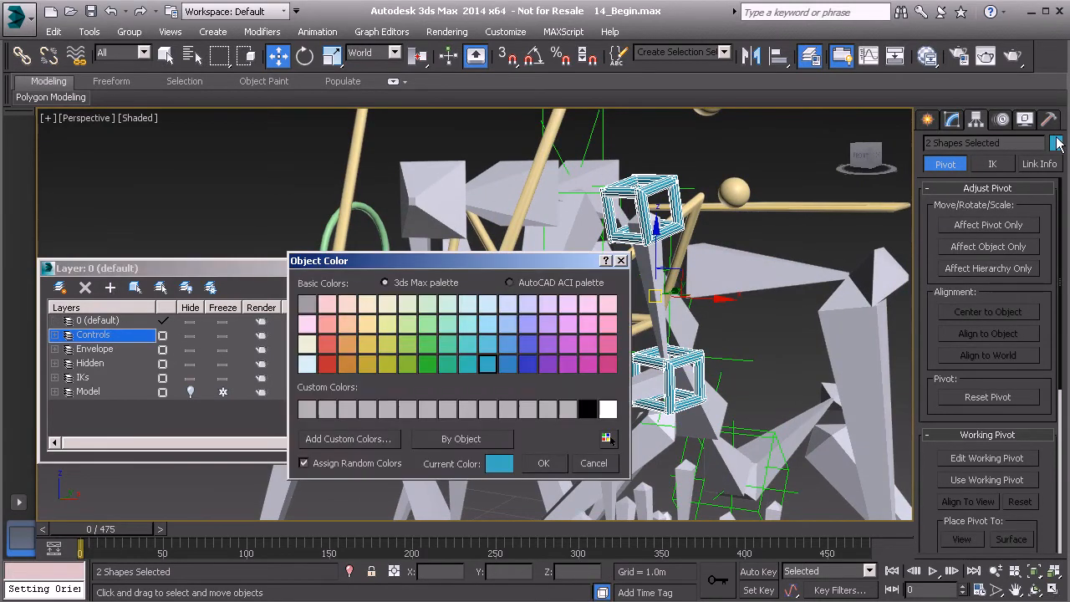
left_click(507, 325)
left_click(544, 464)
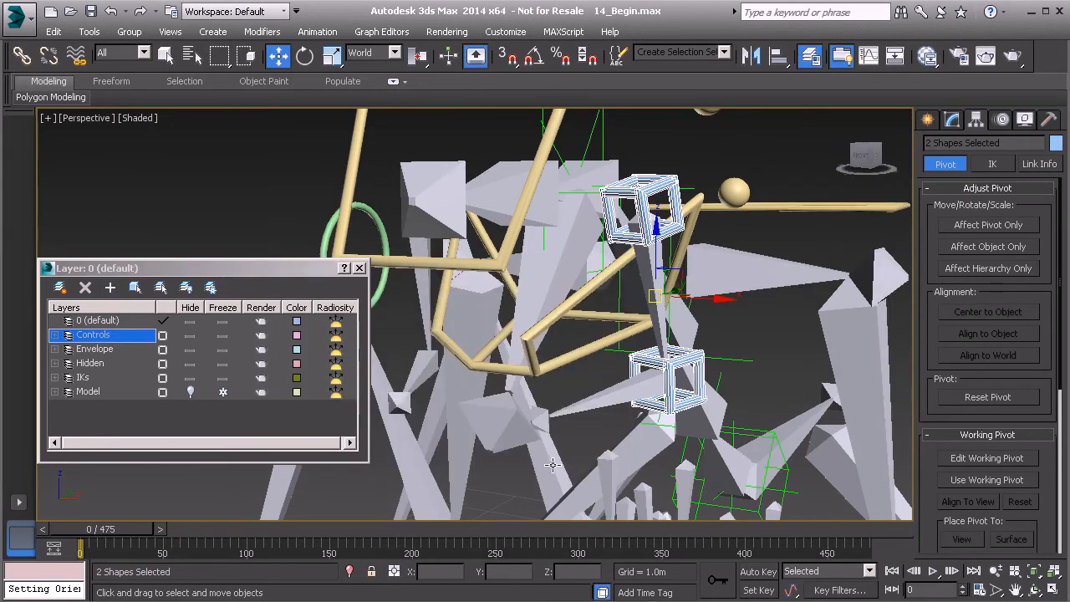
Step: Clone Anim_L_Mandible_A01 as a copy named Anim_R_Mandible_A01
left_click(672, 183)
middle_click_drag(621, 262, 693, 266, "alt")
middle_click_drag(465, 266, 645, 288)
middle_click_drag(546, 259, 532, 266)
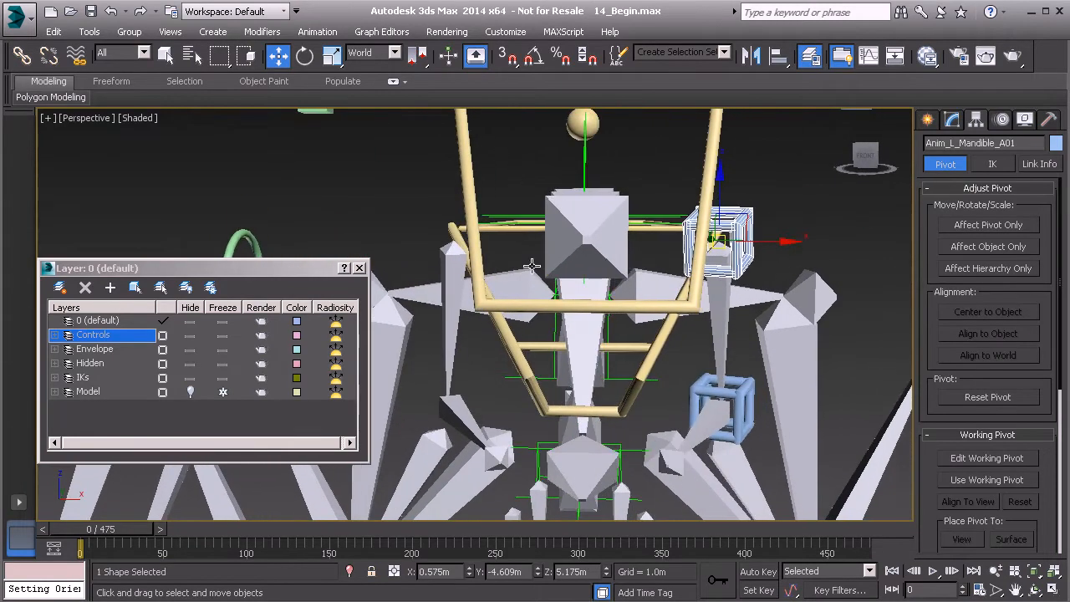
middle_click_drag(786, 355, 755, 366, "alt")
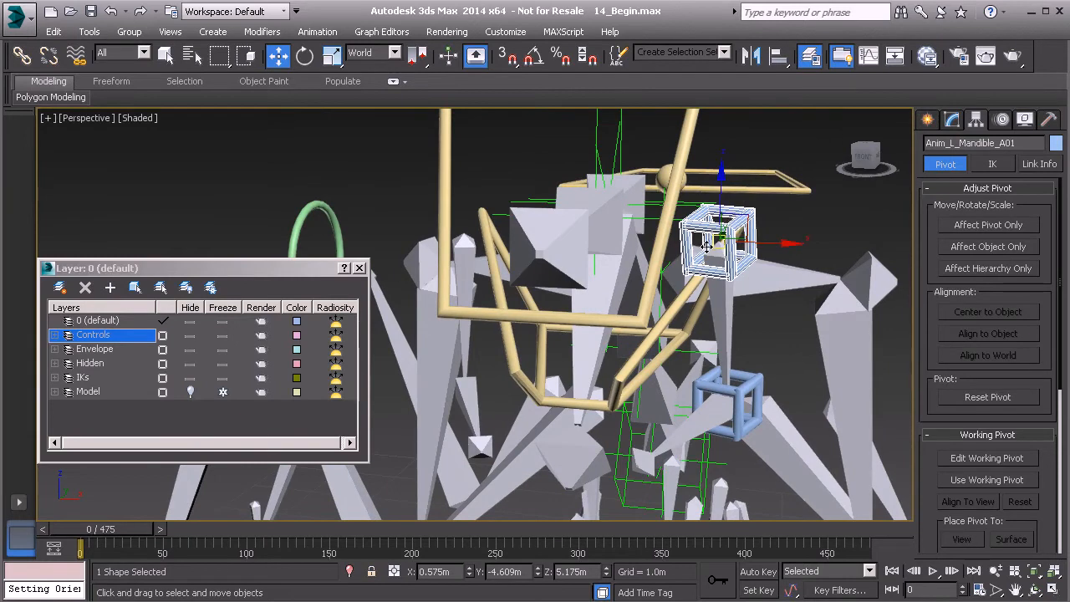
middle_click_drag(706, 244, 752, 279, "alt")
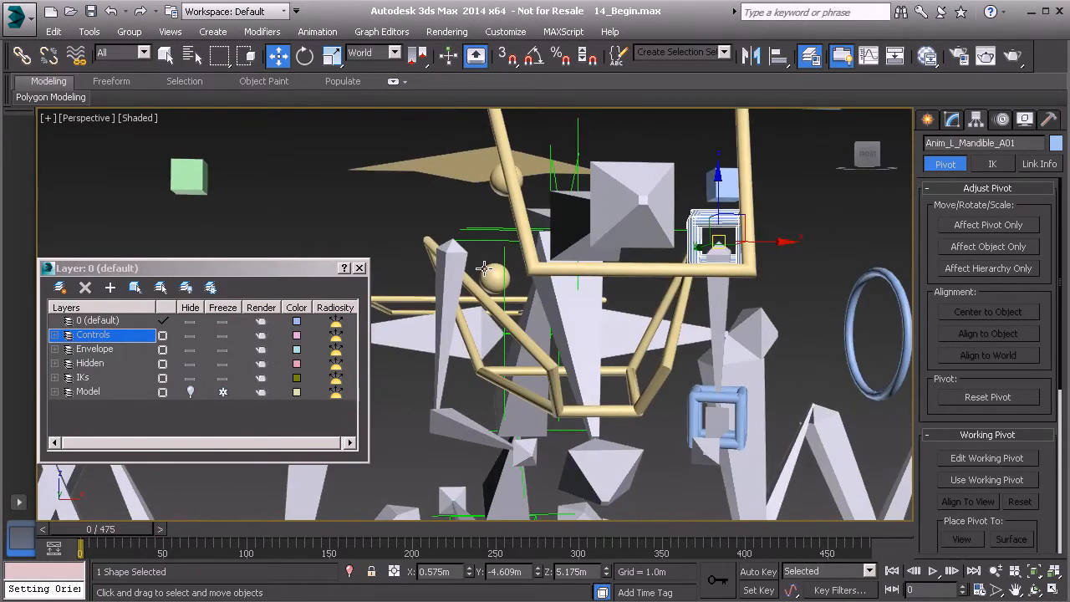
middle_click_drag(484, 267, 477, 276, "alt")
middle_click_drag(689, 299, 620, 293, "alt")
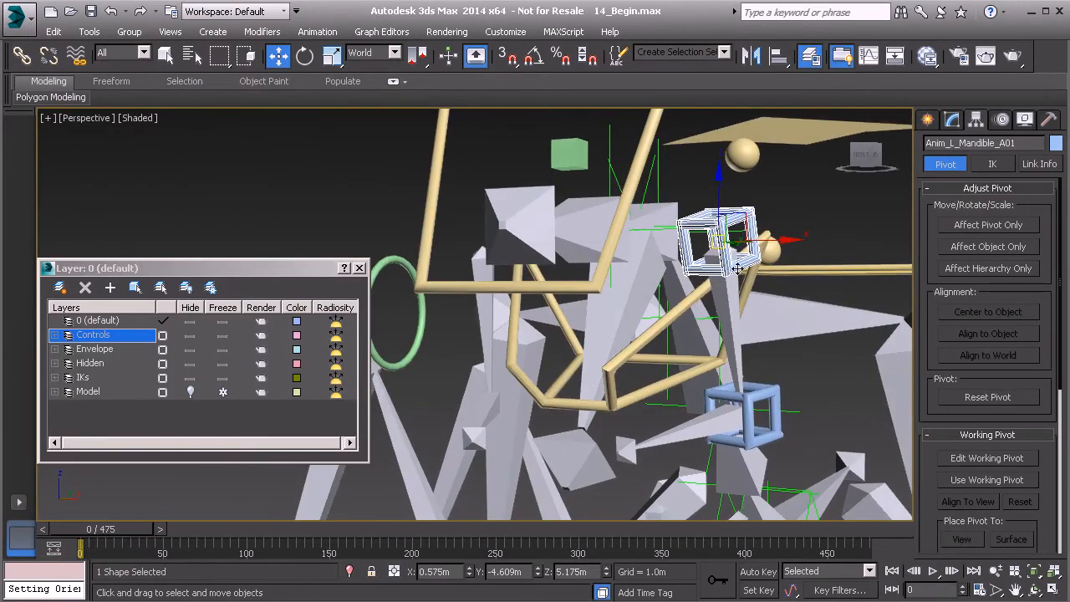
middle_click_drag(699, 263, 647, 308, "alt")
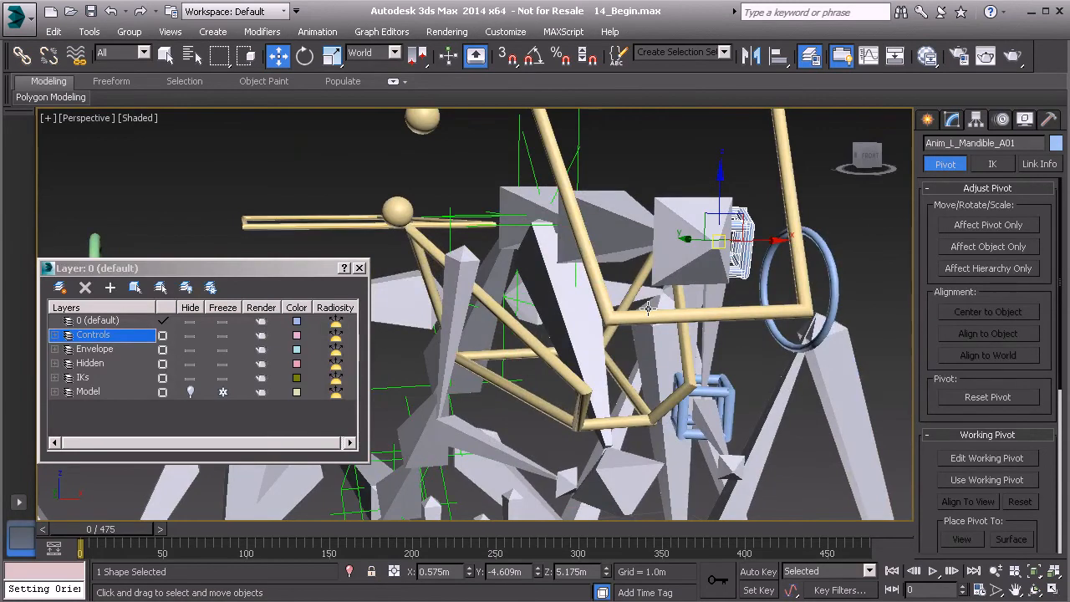
key("ctrl+v")
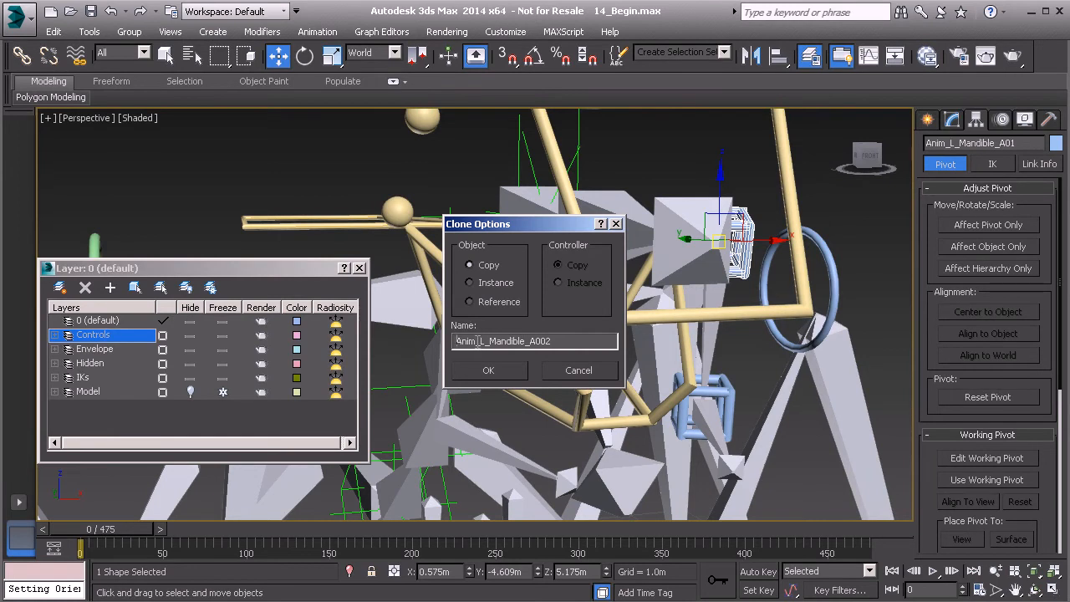
type("R")
left_click(491, 371)
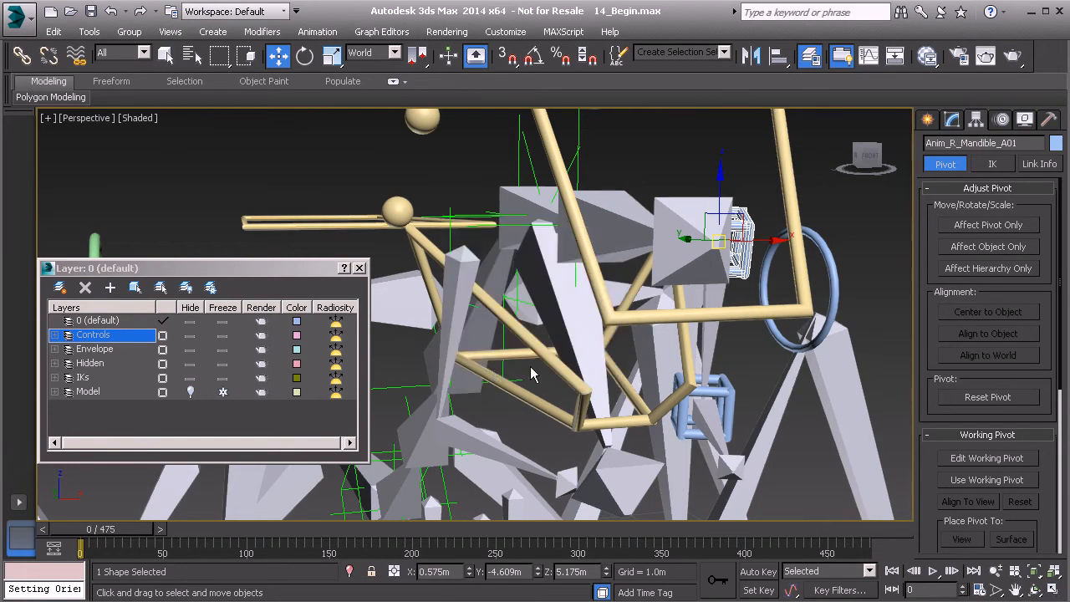
Step: Align Anim_R_Mandible_A01 to the Bn_R_Mandible_A01 bone, pivot to pivot, in position and orientation on all axes
middle_click_drag(556, 359, 572, 362)
key("alt+a")
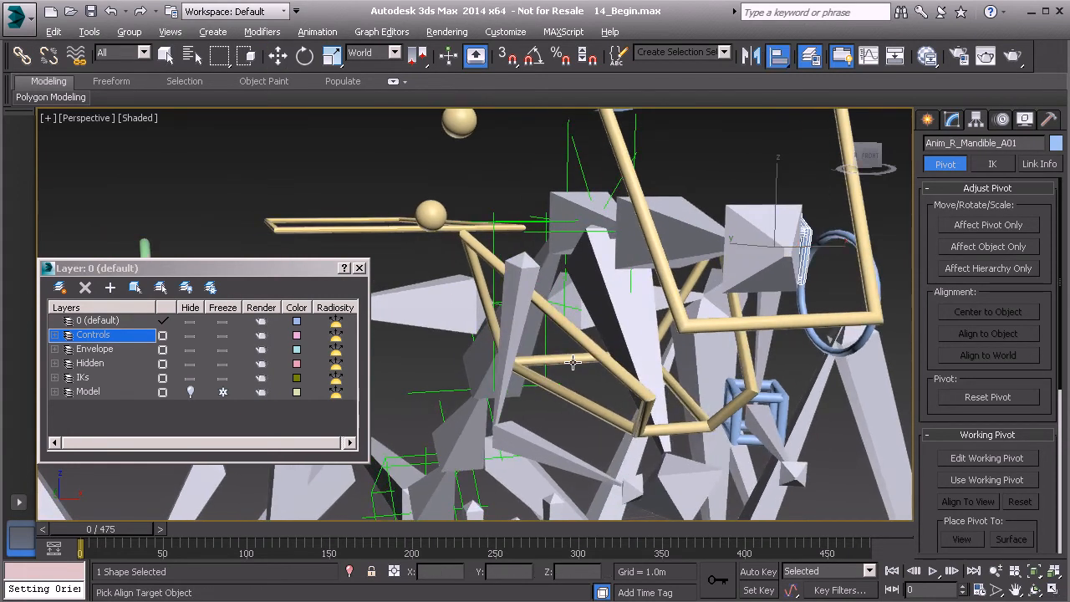
left_click(518, 273)
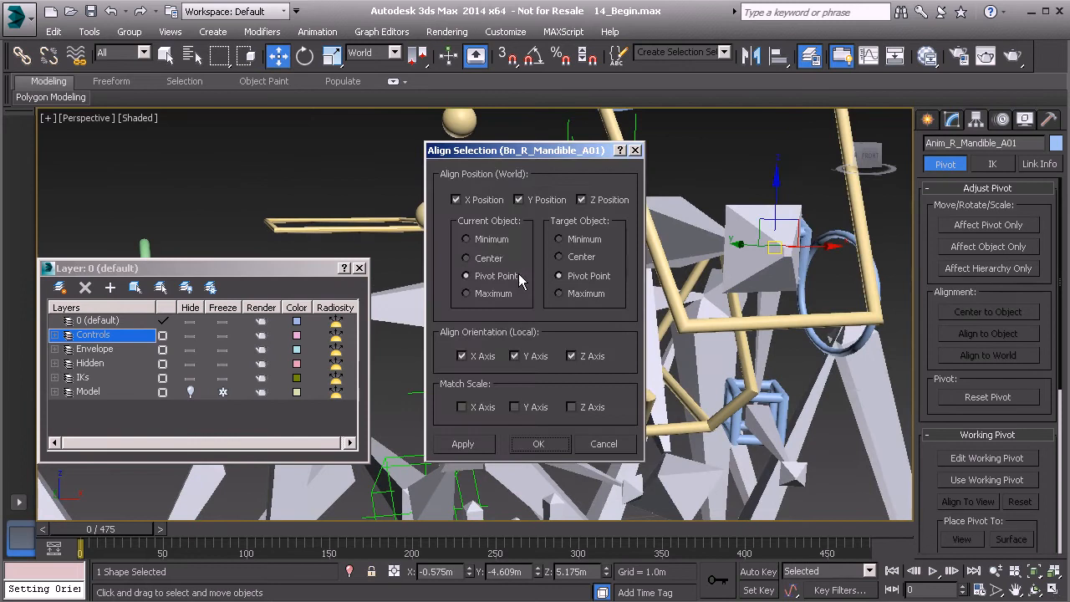
left_click(544, 445)
middle_click_drag(549, 307, 509, 302, "alt")
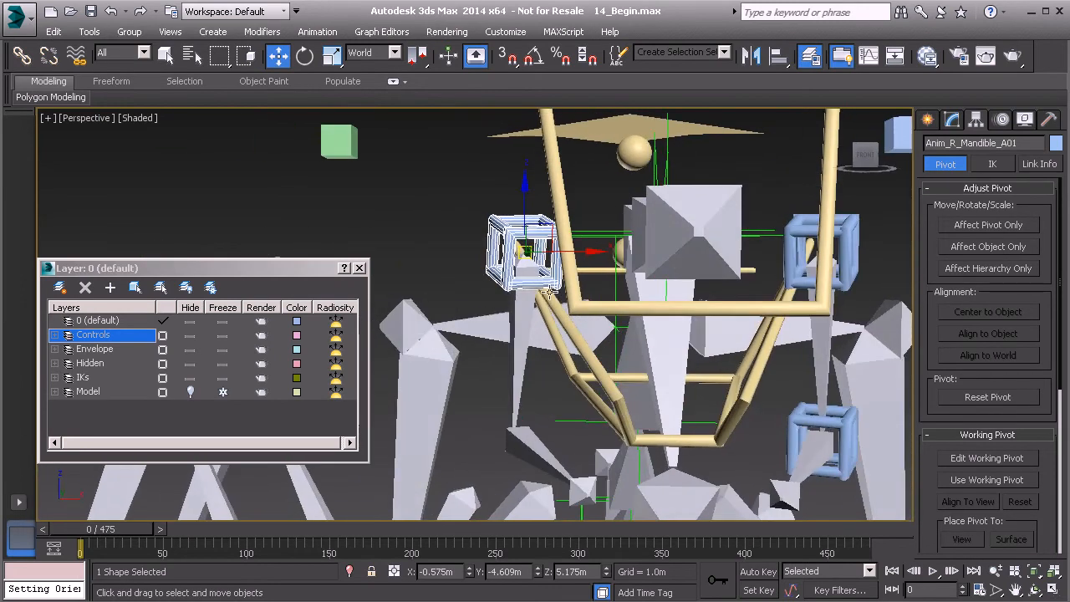
Step: Show the Model layer to check the right mandible control against the mesh, and hide the layer again
left_click(447, 213)
middle_click_drag(447, 213, 455, 268, "alt")
left_click(456, 269)
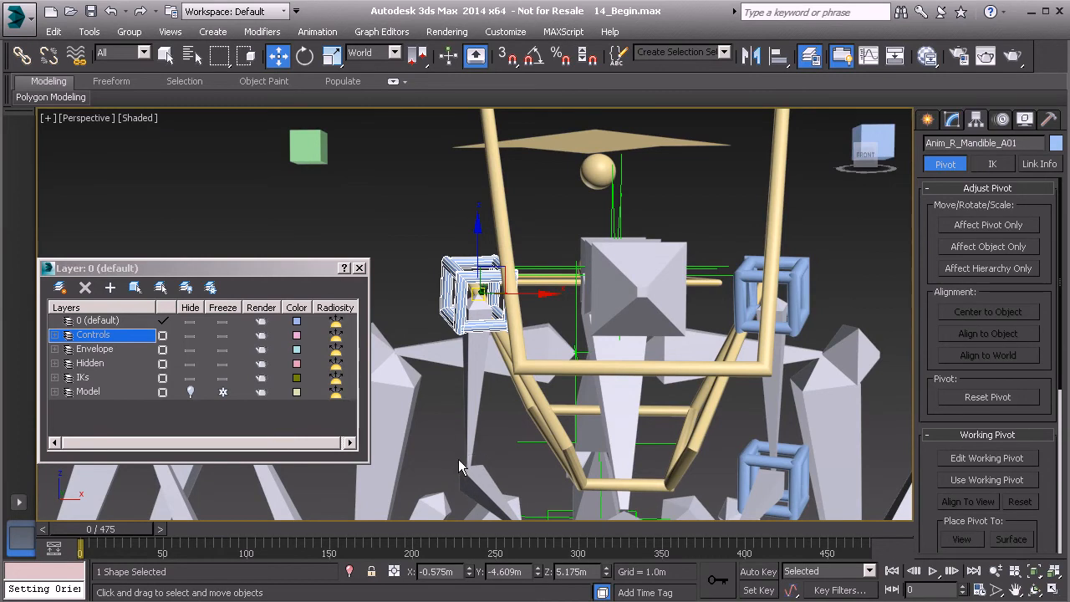
middle_click_drag(443, 418, 506, 409, "alt")
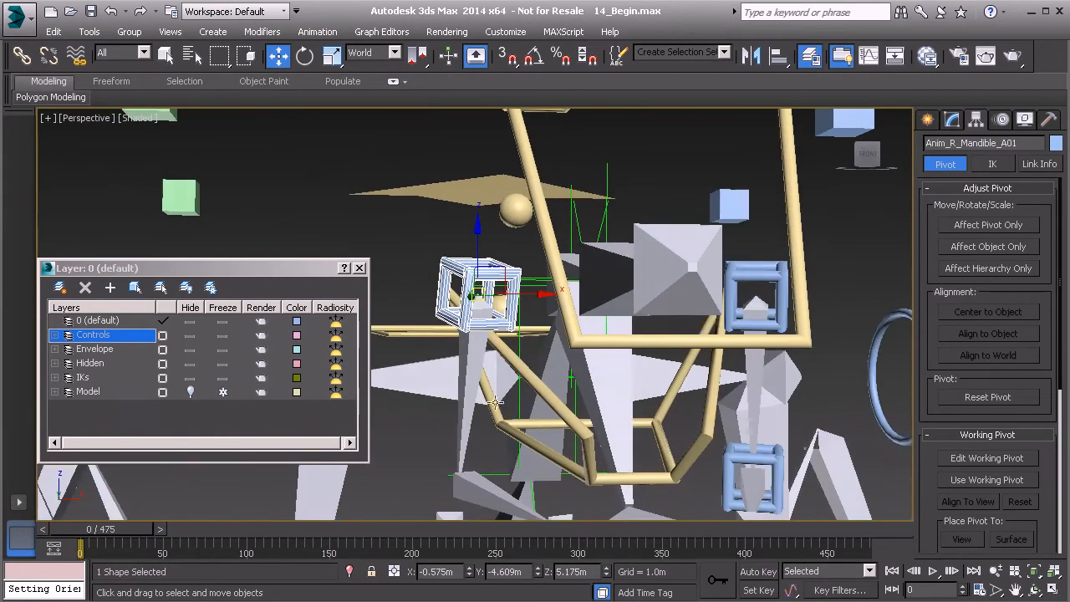
left_click(191, 391)
middle_click_drag(518, 372, 462, 346, "alt")
left_click(191, 391)
middle_click_drag(373, 368, 527, 343, "alt")
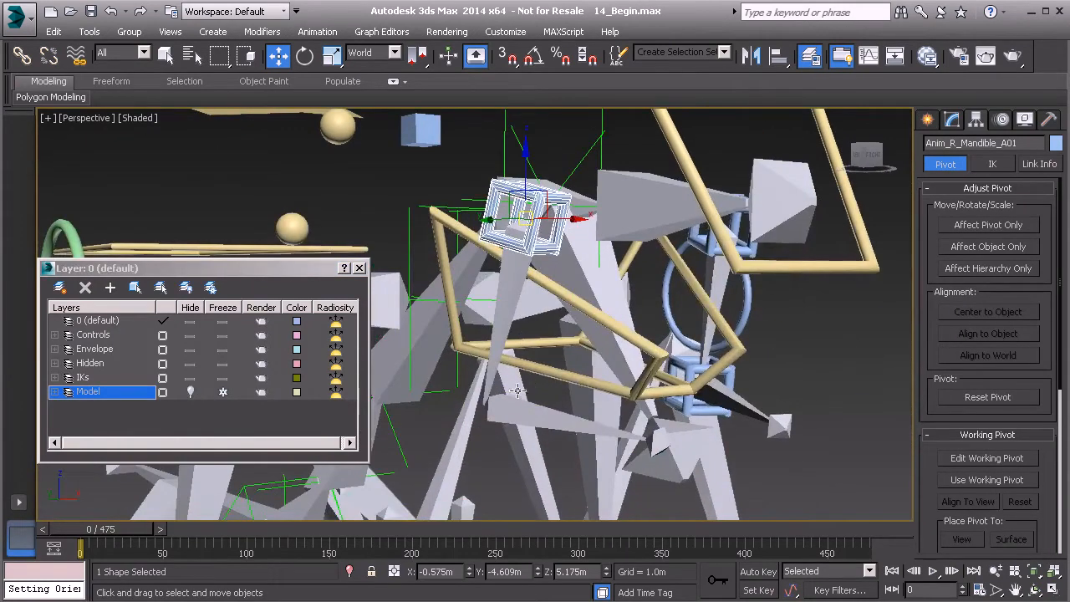
Step: Clone Anim_R_Mandible_A01 as a copy named Anim_R_Mandible_B01
key("ctrl+v")
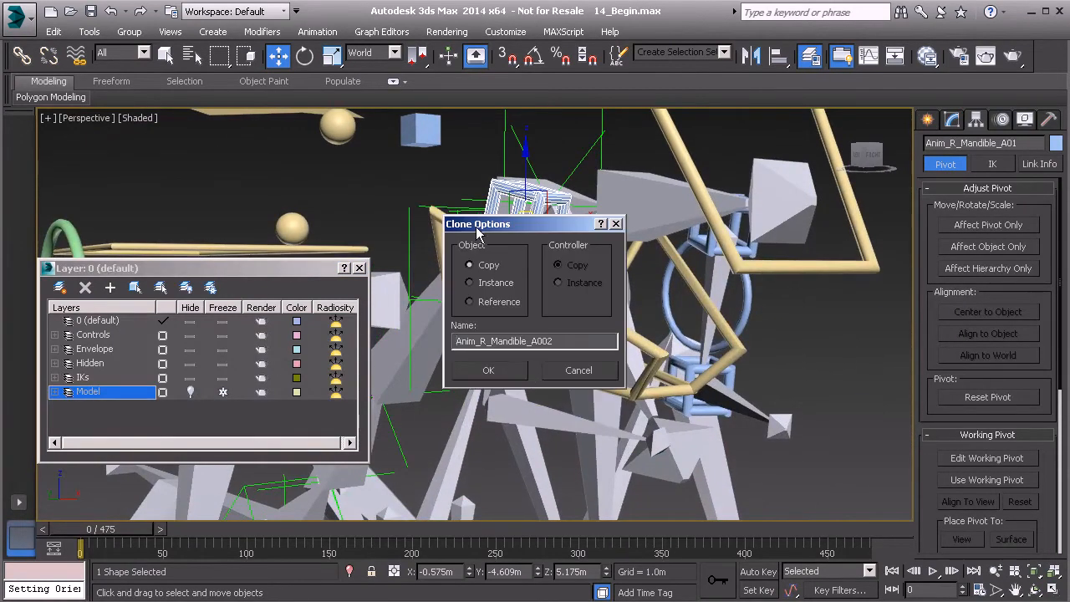
left_click_drag(535, 233, 518, 202)
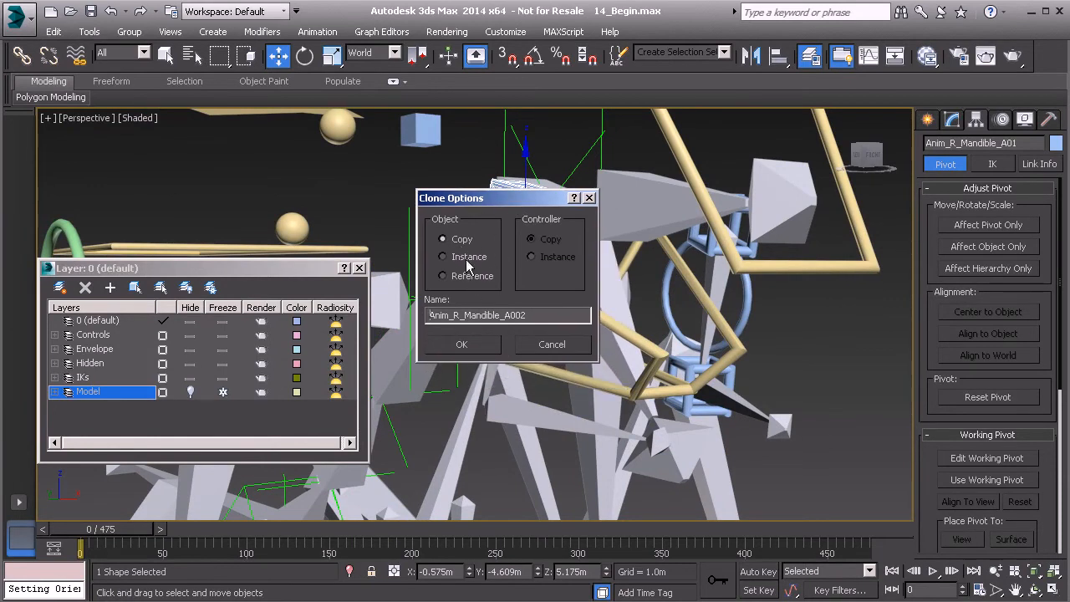
left_click_drag(505, 316, 545, 320)
left_click(457, 341)
Step: Align Anim_R_Mandible_B01 to the Bn_R_Mandible_B01 bone, pivot to pivot, in position and orientation on all axes
middle_click_drag(552, 338, 527, 351)
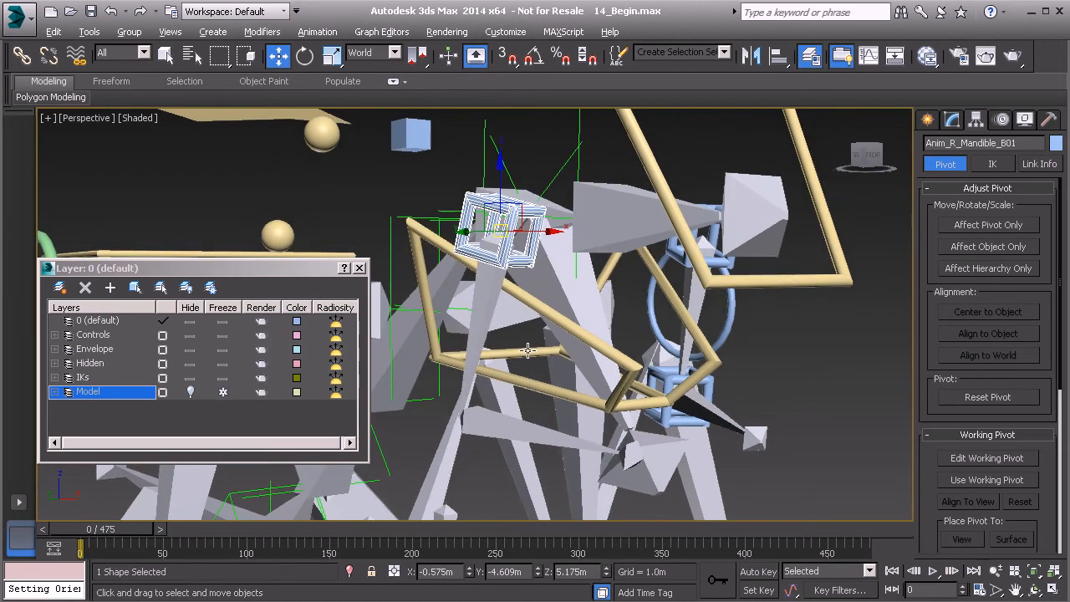
key("alt+a")
left_click(500, 417)
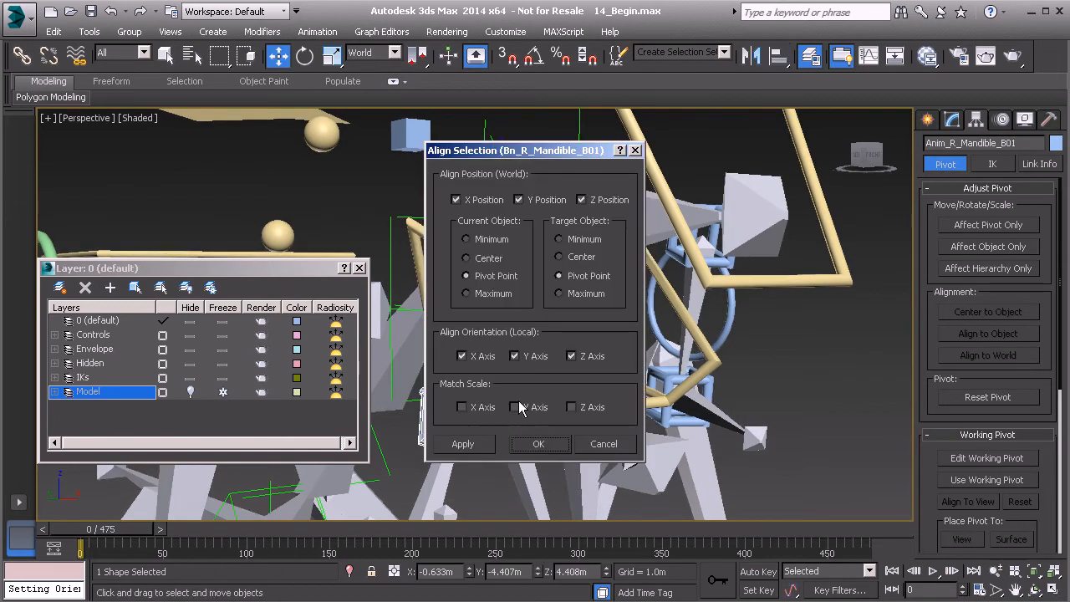
left_click(541, 441)
middle_click_drag(571, 431, 556, 427, "alt")
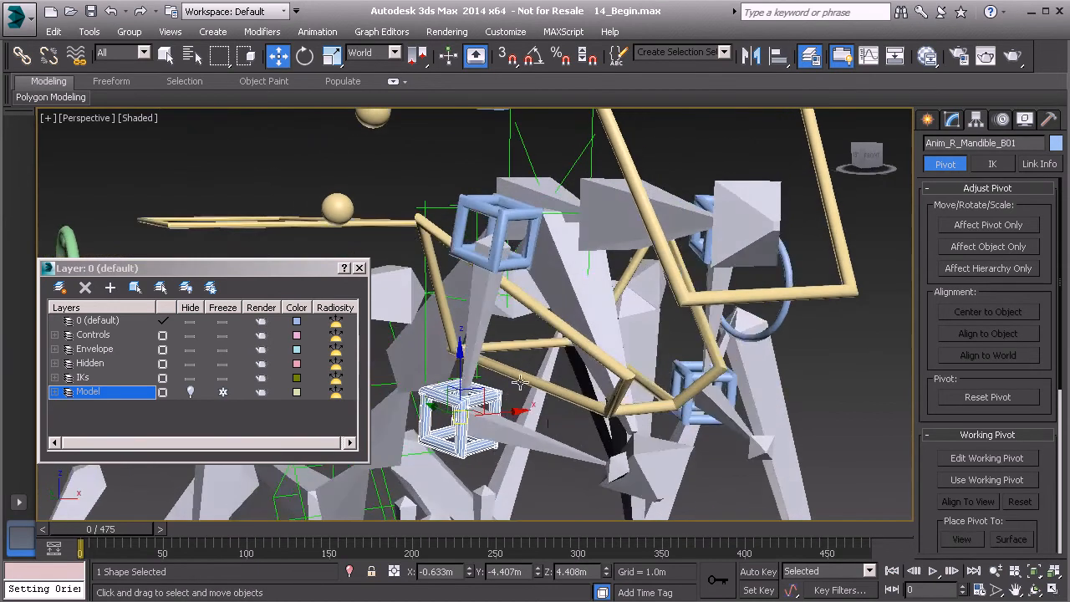
Step: Change the object color of both right mandible controls, Anim_R_Mandible_A01 and Anim_R_Mandible_B01, to light green
left_click(473, 206, "ctrl")
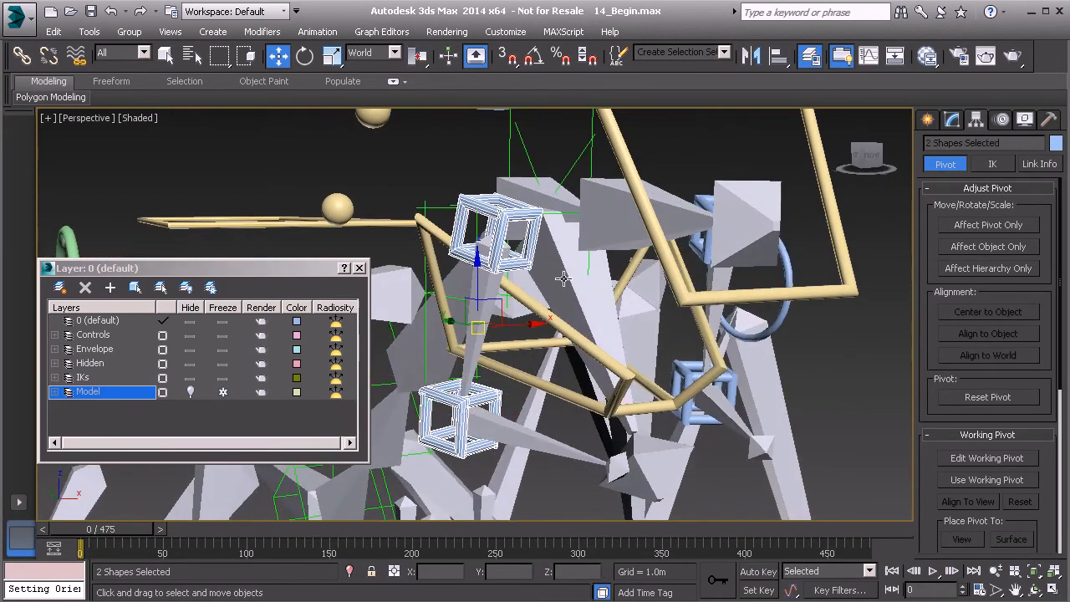
left_click(1055, 143)
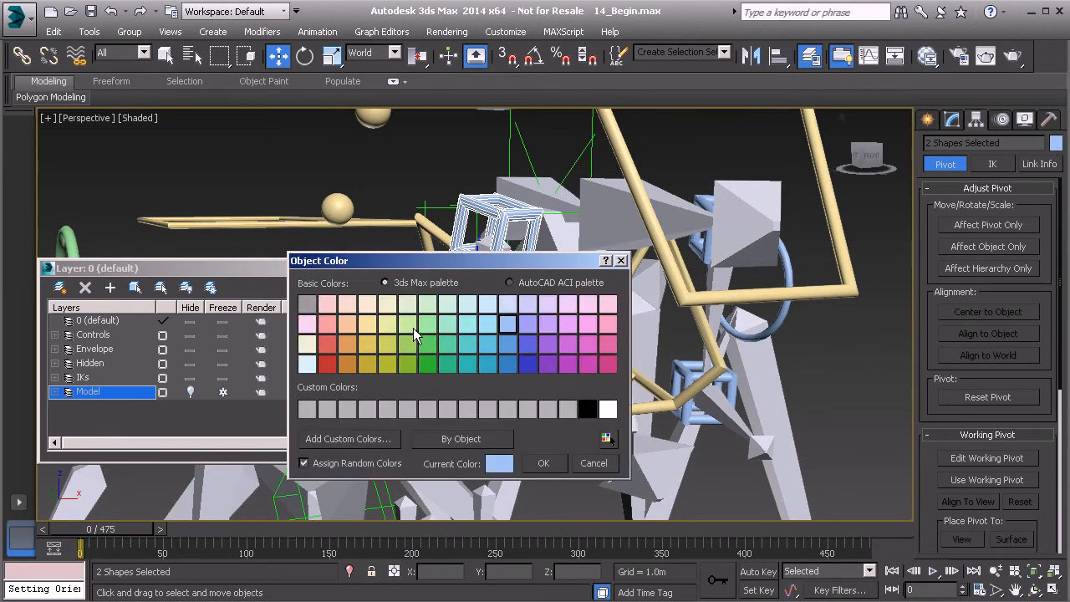
left_click(425, 327)
left_click(543, 462)
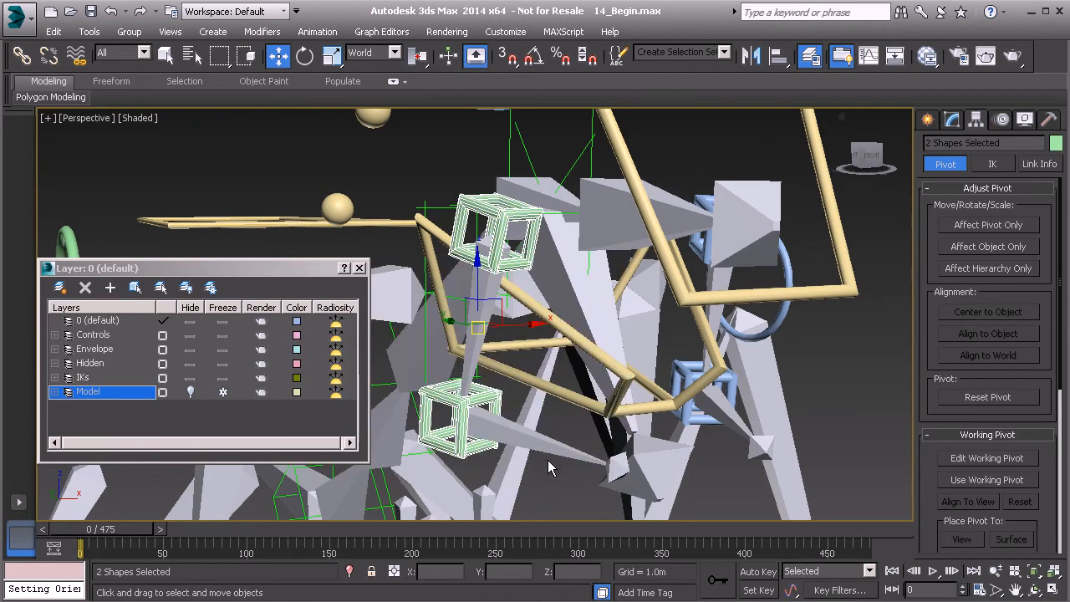
left_click(388, 159)
Step: Link Anim_R_Mandible_A01 and Anim_L_Mandible_A01 to the large beige rectangular control in front of the head
middle_click_drag(585, 250, 616, 239, "alt")
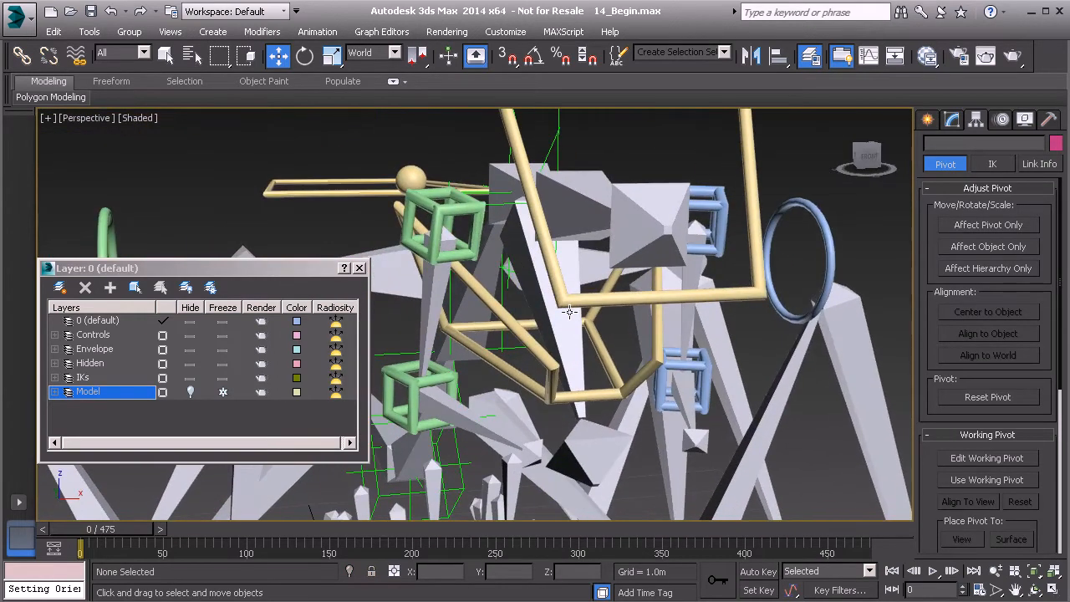
left_click(428, 219)
middle_click_drag(502, 241, 523, 264, "alt")
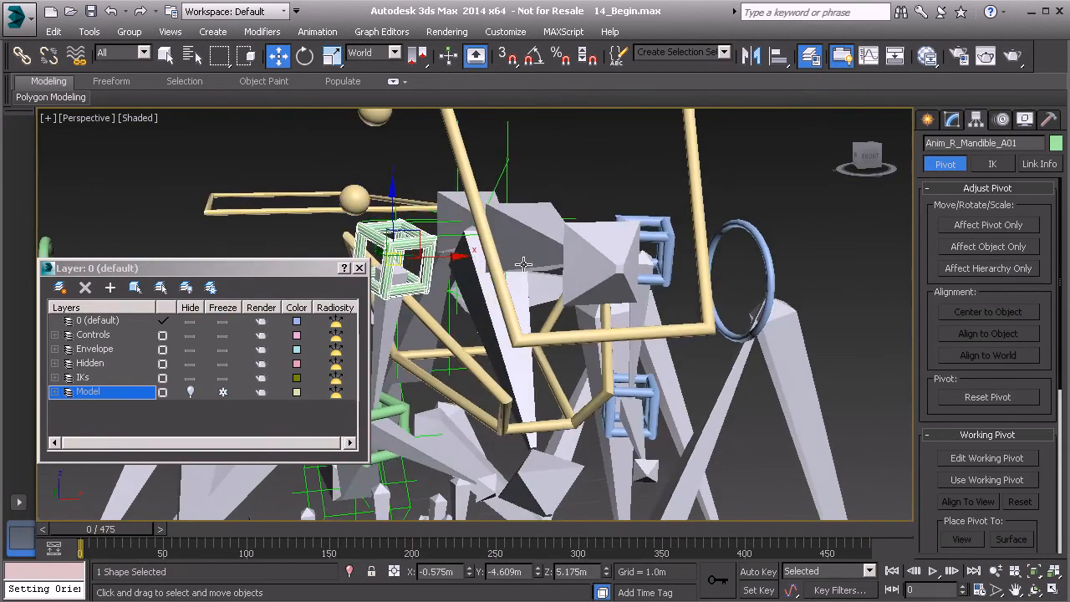
left_click(668, 229, "ctrl")
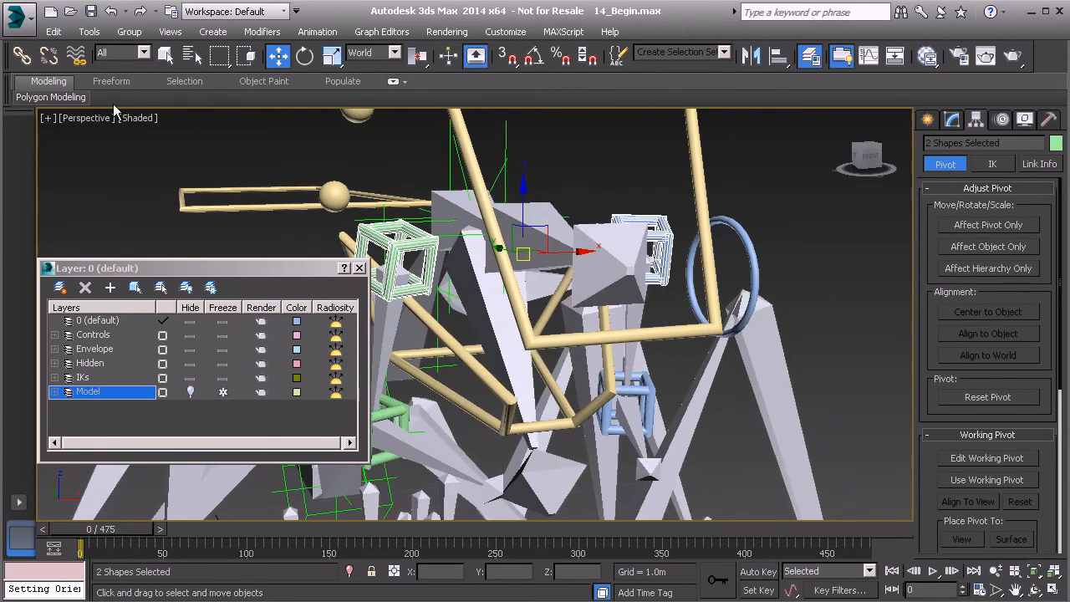
left_click(23, 56)
middle_click_drag(376, 210, 421, 211, "alt")
left_click_drag(373, 220, 482, 122)
Step: Freeze the transforms of Anim_R_Mandible_A01 and Anim_L_Mandible_A01
middle_click_drag(556, 247, 411, 239, "alt")
right_click(423, 177)
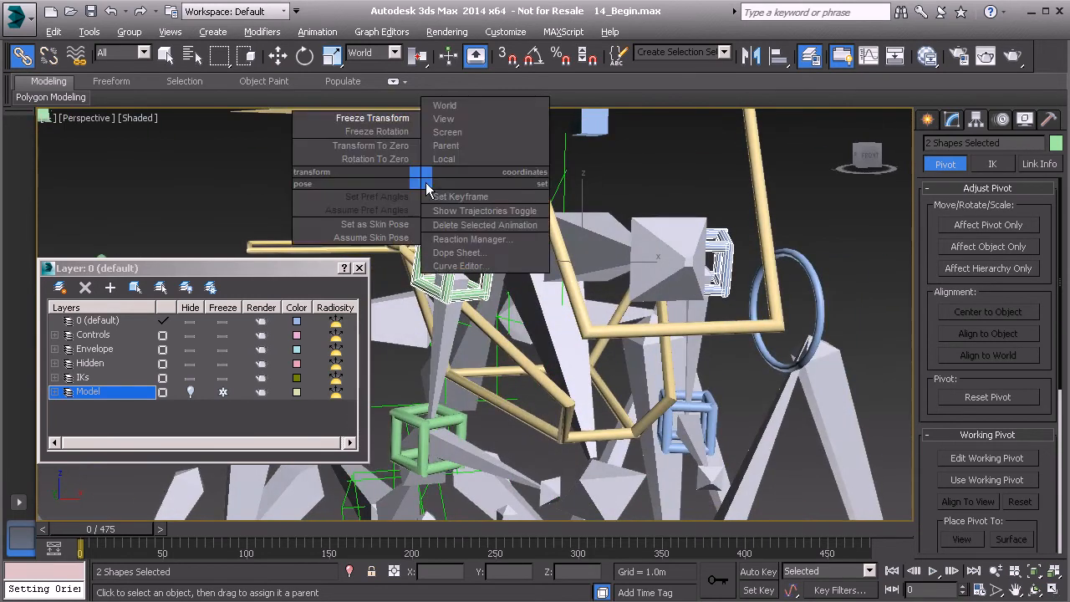
left_click(383, 119)
left_click(483, 454)
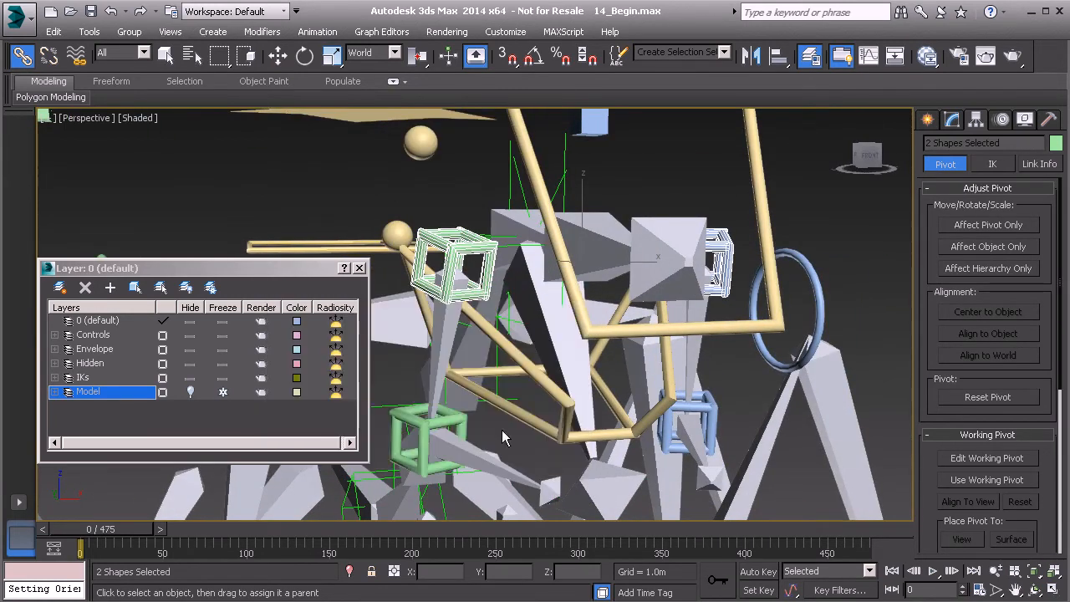
Step: Link Anim_R_Mandible_B01 to Anim_R_Mandible_A01, and Anim_L_Mandible_B01 to Anim_L_Mandible_A01
middle_click_drag(629, 374, 636, 383, "alt")
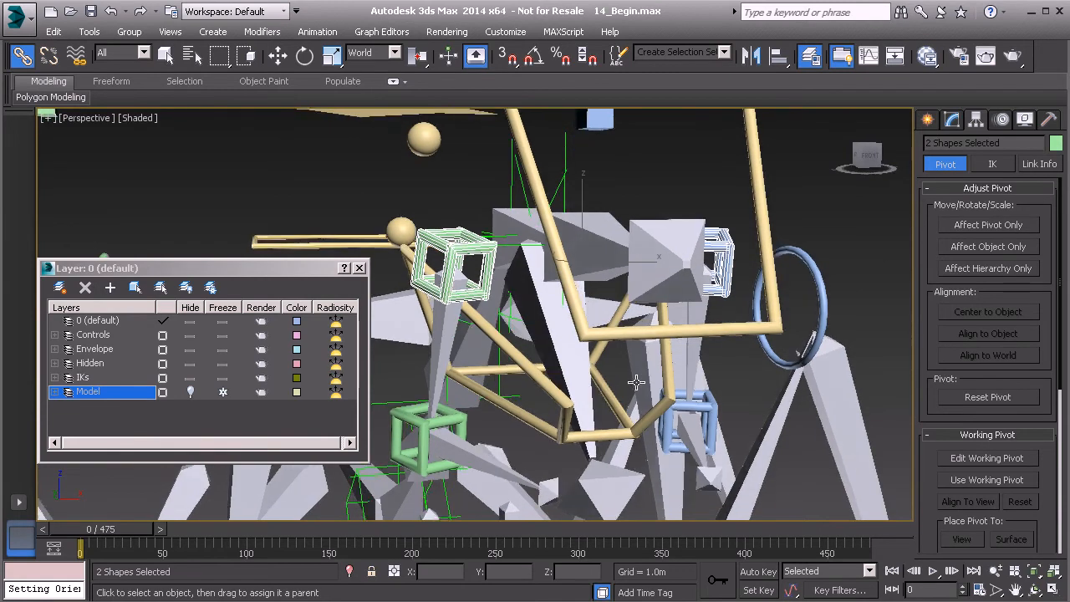
middle_click_drag(564, 403, 579, 398, "alt")
left_click(460, 389)
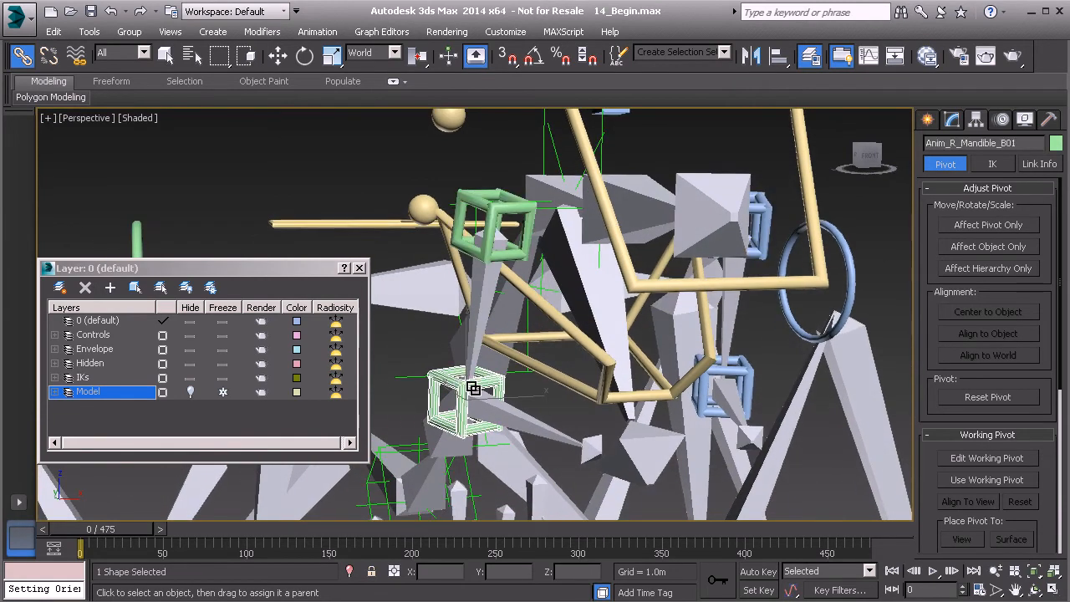
left_click_drag(460, 387, 465, 246)
middle_click_drag(733, 374, 696, 397)
left_click_drag(637, 414, 652, 256)
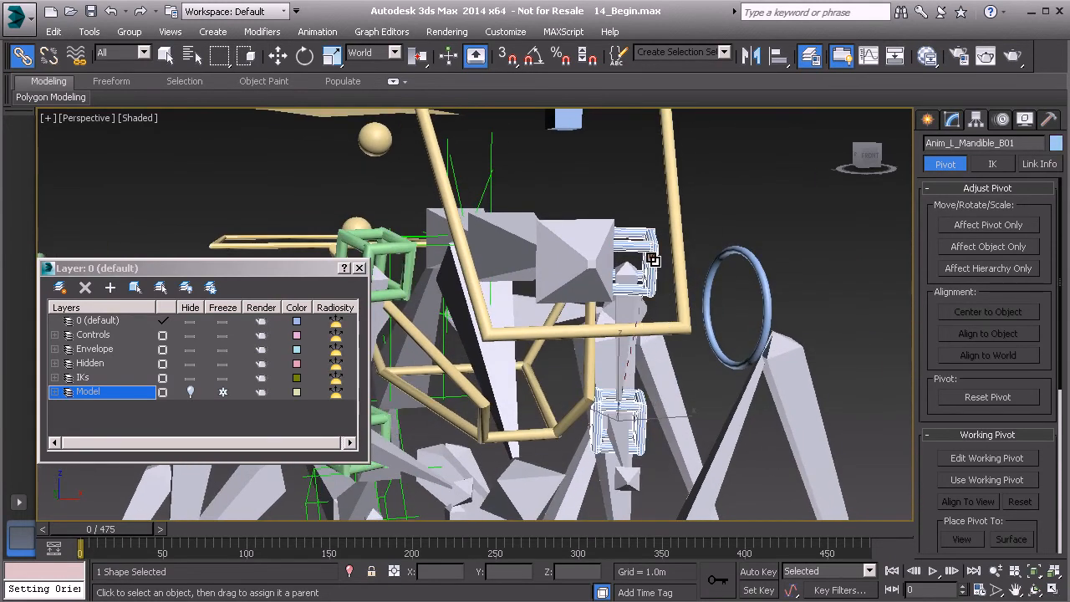
Step: Freeze the transforms of Anim_R_Mandible_B01 and Anim_L_Mandible_B01
middle_click_drag(543, 422, 593, 406)
left_click(541, 390, "ctrl")
right_click(450, 338)
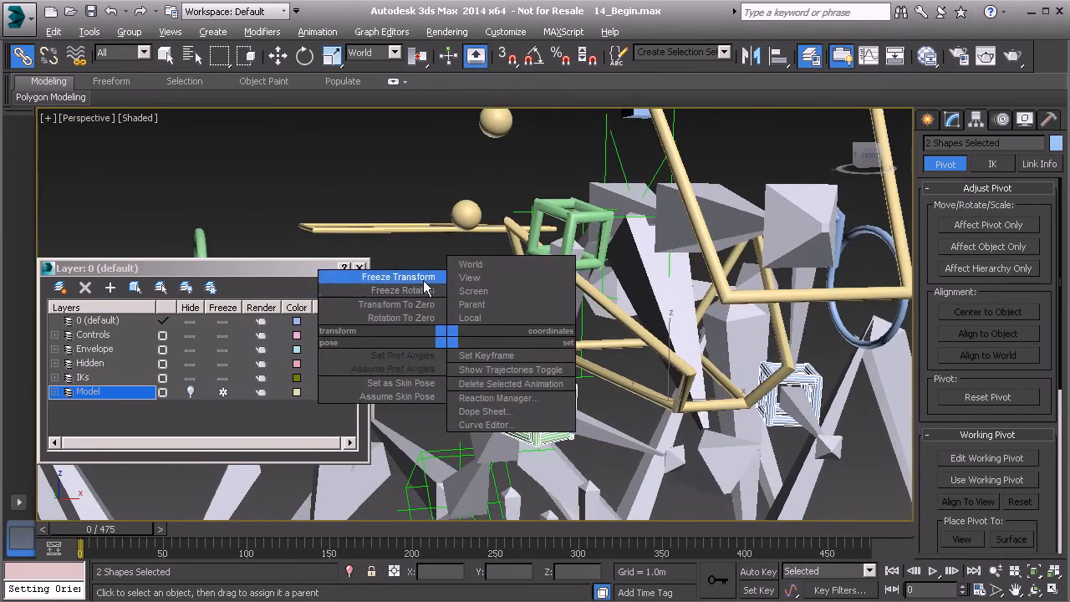
left_click(398, 277)
left_click(478, 452)
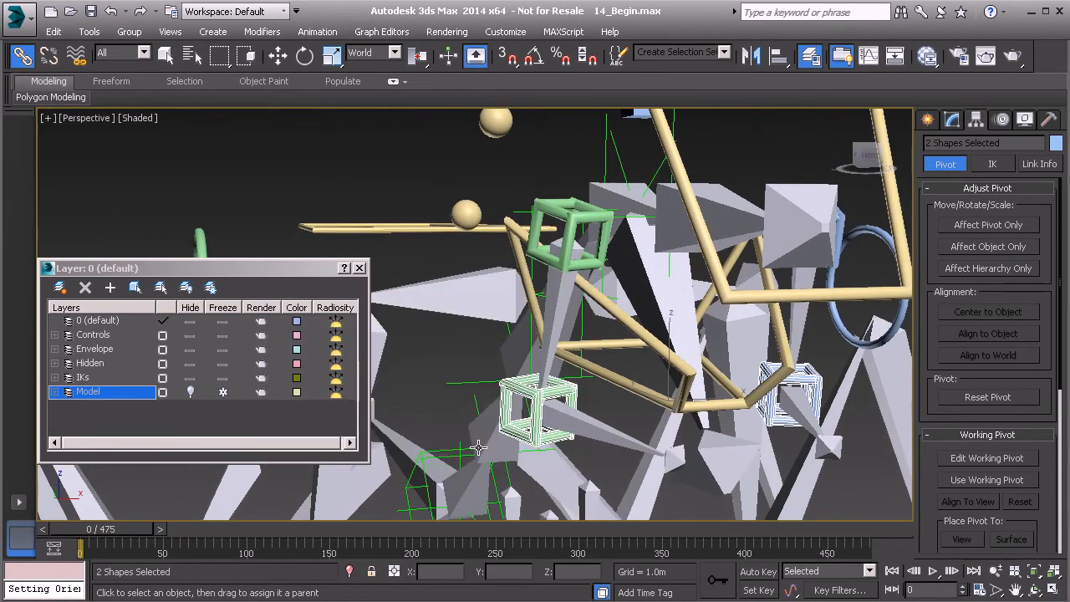
Step: Try rotating Anim_R_Mandible_A01 and Anim_R_Mandible_B01 to test the linked hierarchy, cancelling each rotation
middle_click_drag(533, 443, 557, 386, "alt")
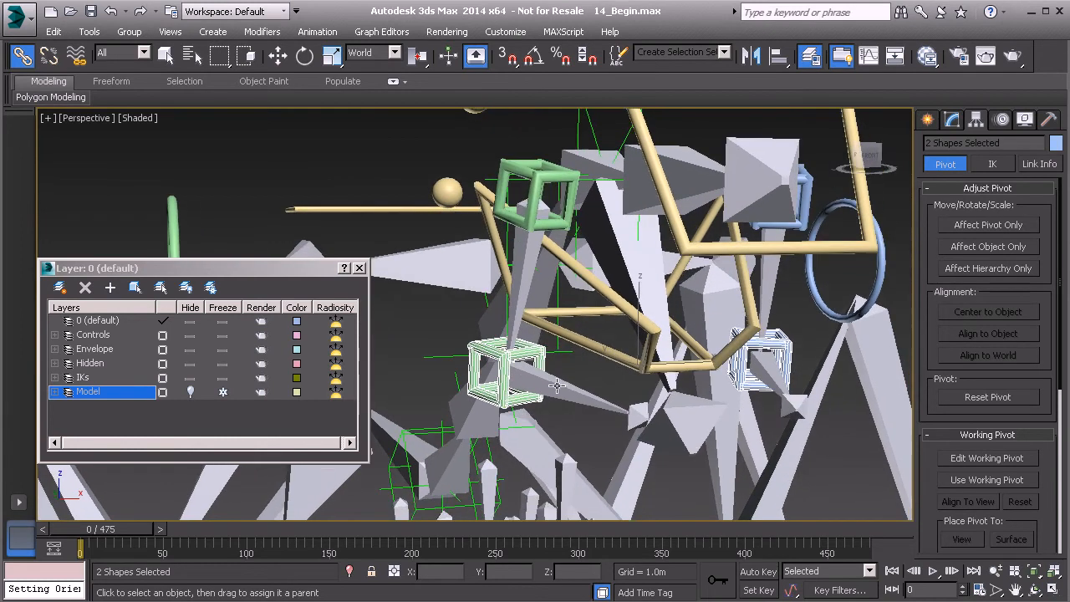
left_click(532, 192)
key("e")
left_click_drag(577, 159, 575, 98)
right_click(575, 99)
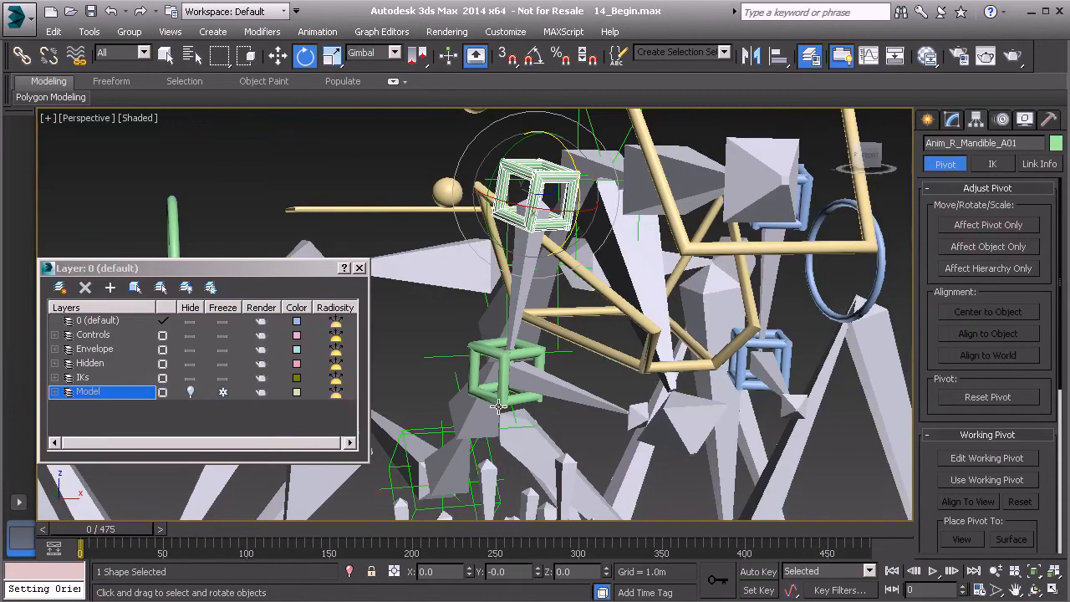
left_click(491, 356)
left_click_drag(536, 330, 527, 305)
right_click(527, 306)
middle_click_drag(546, 407, 500, 361, "alt")
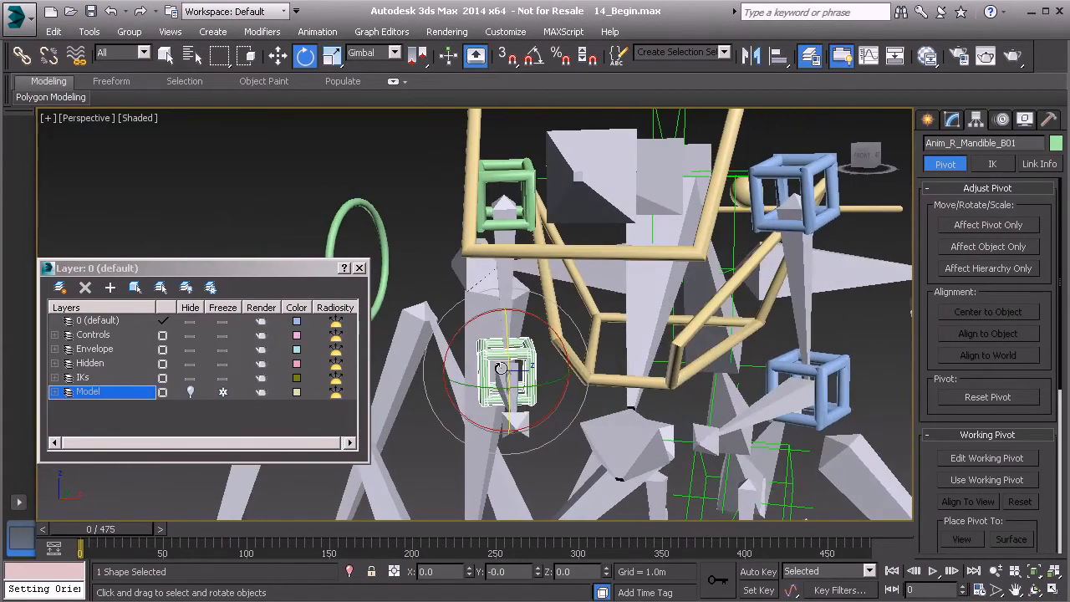
middle_click_drag(575, 440, 665, 336, "alt")
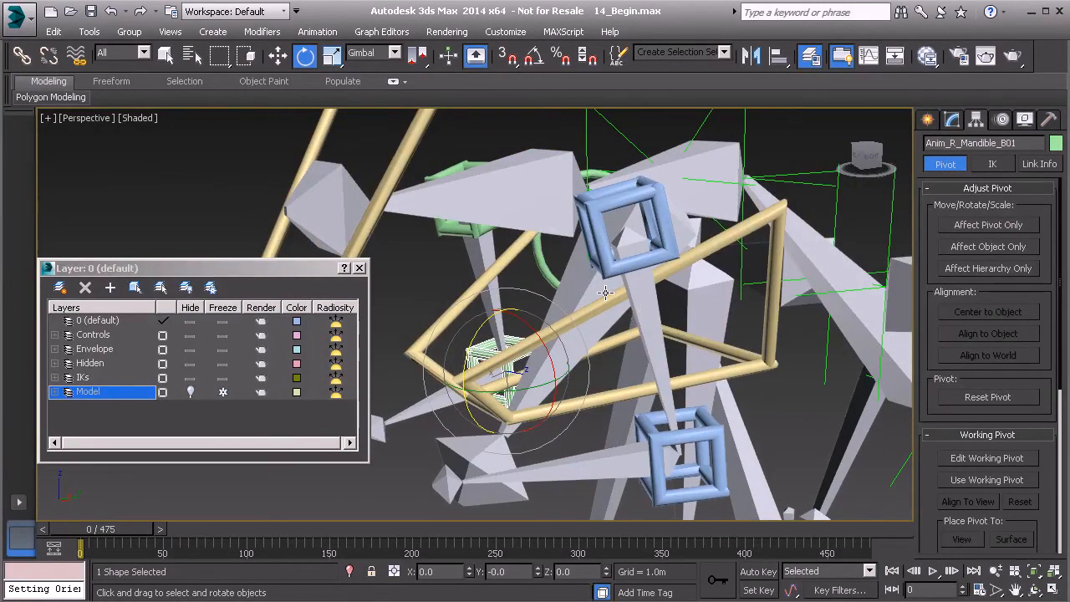
Step: Add an Orientation Constraint to Bn_L_Mandible_B01, targeting the Anim_L_Mandible_B01 cube control
left_click(604, 471)
middle_click_drag(617, 462, 540, 323)
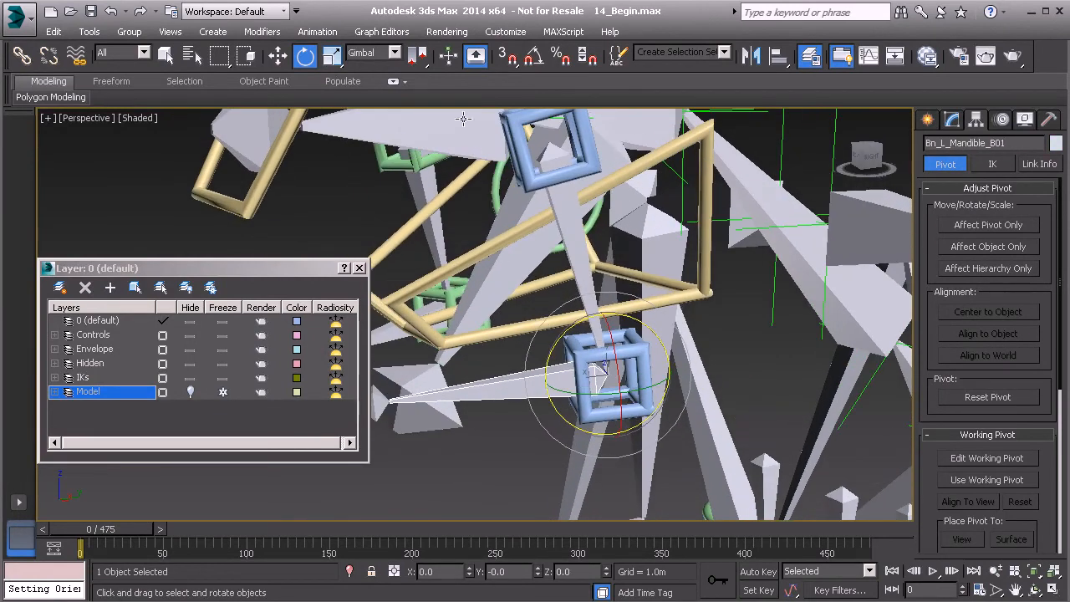
left_click(381, 32)
mouse_move(320, 33)
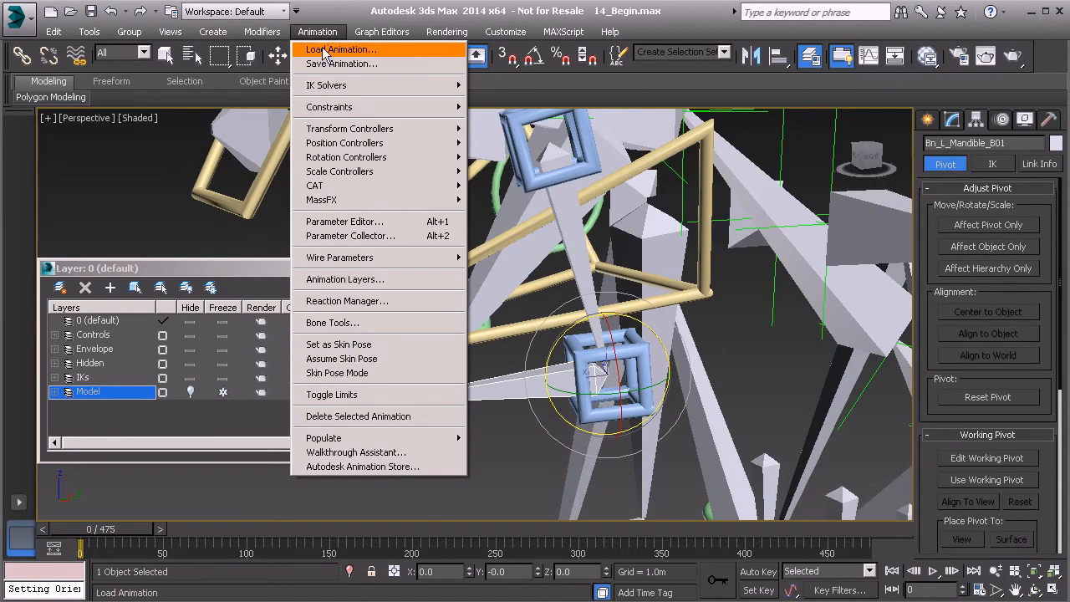
mouse_move(434, 107)
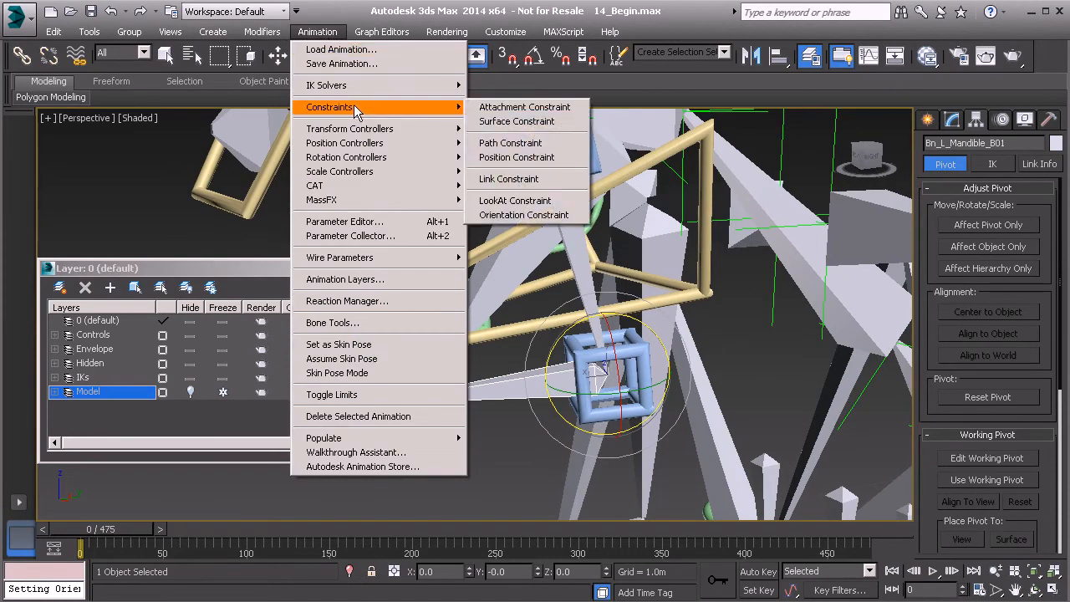
left_click(539, 216)
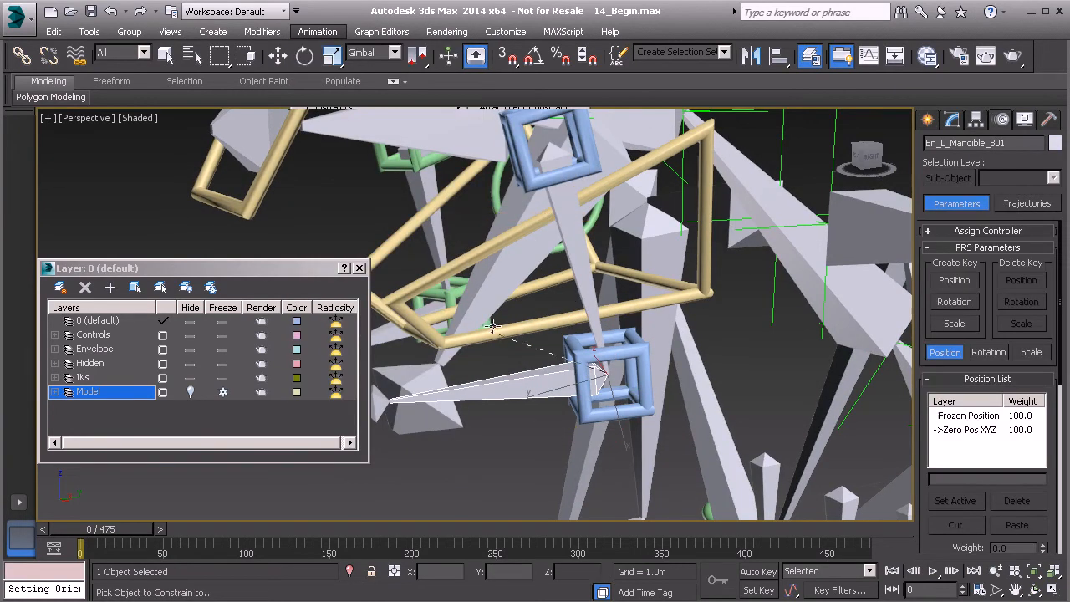
left_click(569, 340)
Step: Try rotating Anim_L_Mandible_B01 by about -47 degrees around Z, and reset it with Transform To Zero
left_click(571, 337)
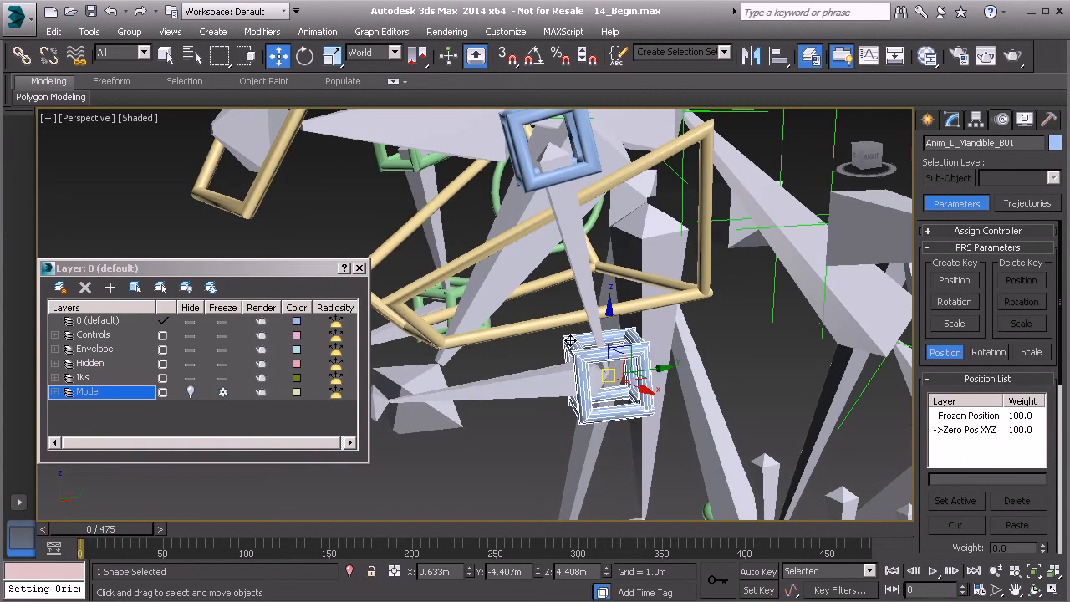
key("e")
left_click_drag(576, 329, 489, 378)
right_click(496, 374)
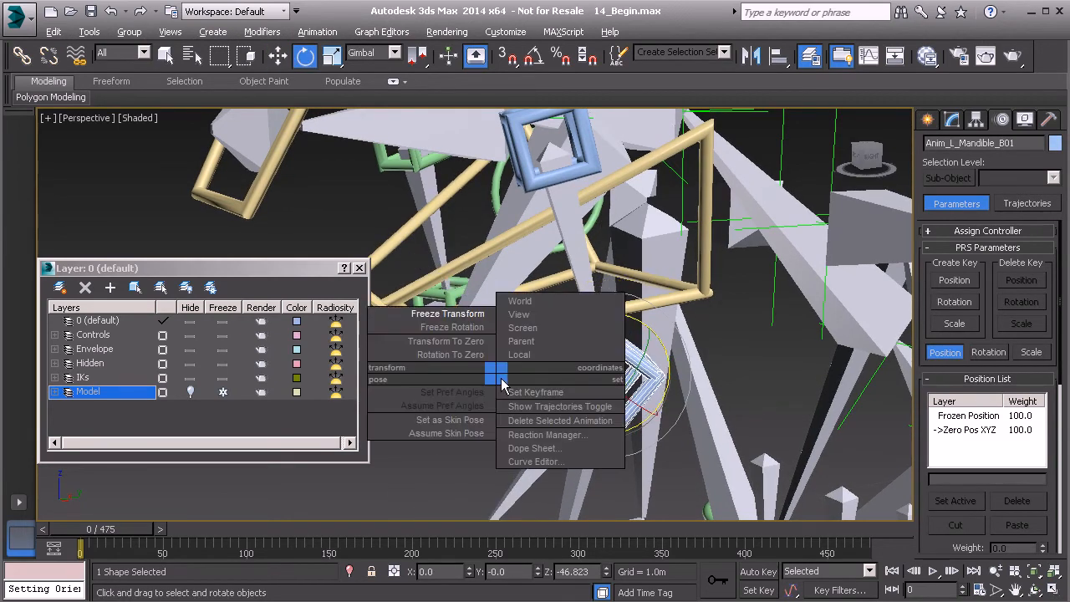
left_click(445, 341)
Step: Add an Orientation Constraint to Bn_L_Mandible_A01, targeting the Anim_L_Mandible_A01 cube control
middle_click_drag(567, 257, 578, 285)
left_click(626, 376)
middle_click_drag(626, 376, 592, 274)
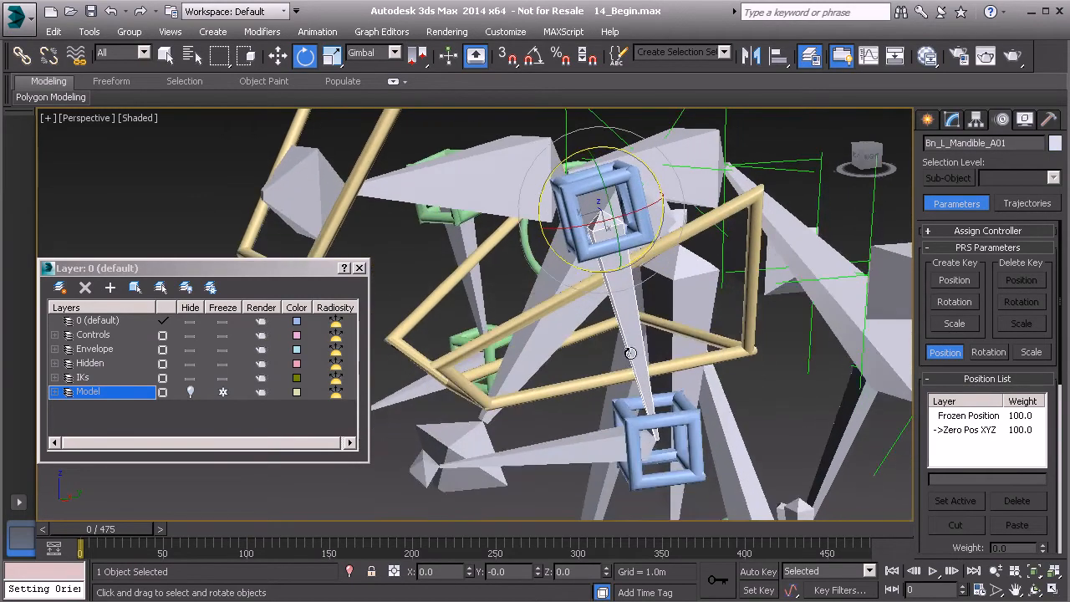
left_click(318, 31)
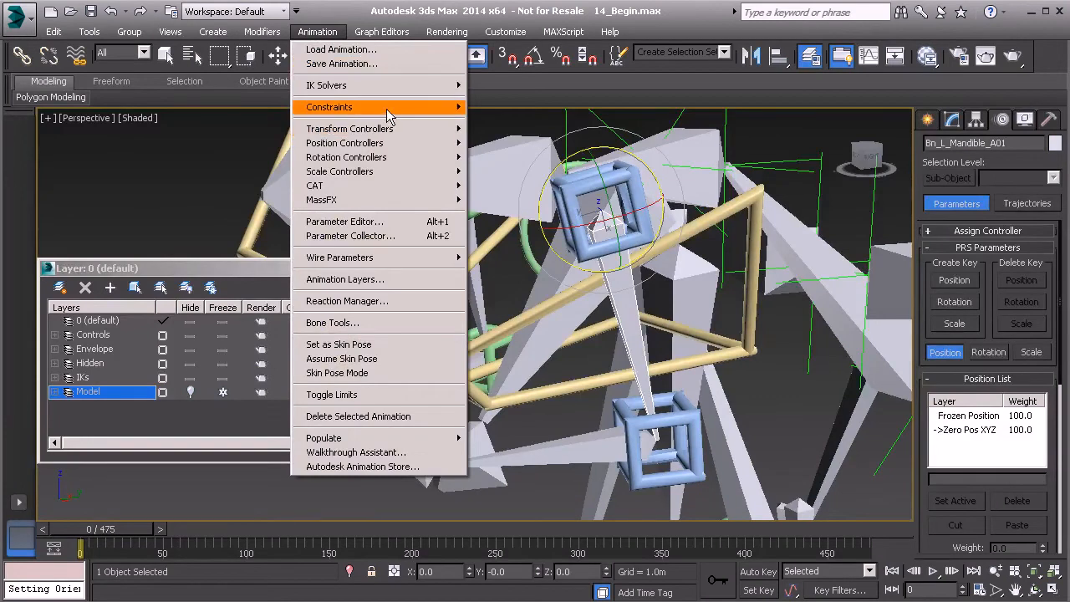
mouse_move(434, 107)
left_click(537, 215)
mouse_move(537, 219)
middle_mouse_down("alt")
mouse_move(558, 258)
mouse_move(568, 243)
mouse_move(552, 222)
middle_mouse_up("alt")
left_click(559, 212)
Step: Try rotating Anim_L_Mandible_A01 around several axes, and reset it with Transform To Zero
middle_click_drag(490, 247, 614, 210, "alt")
left_click(638, 202)
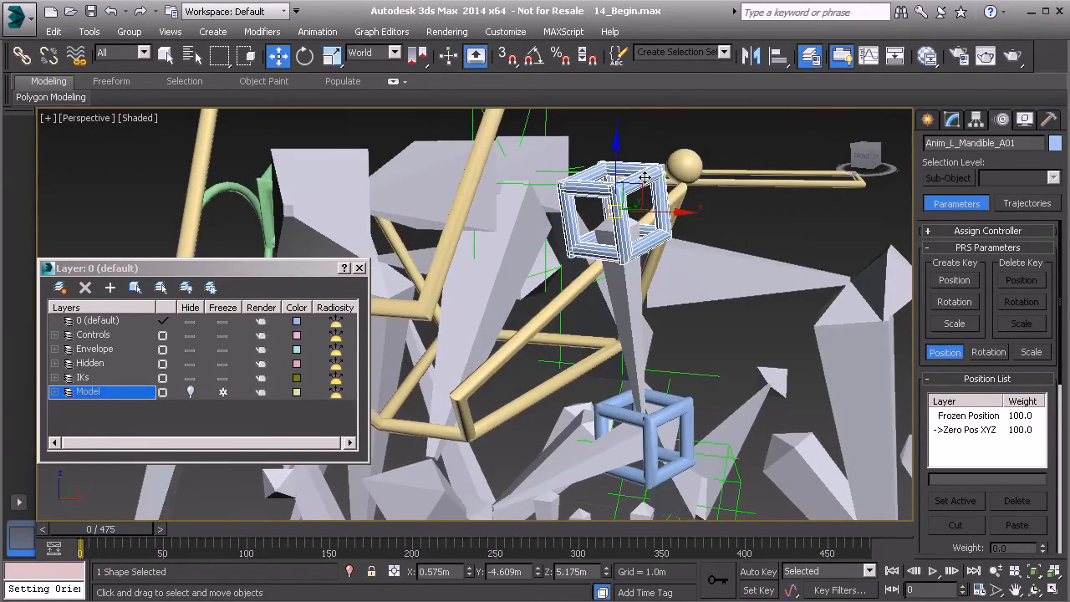
key("e")
middle_click_drag(624, 254, 754, 224, "alt")
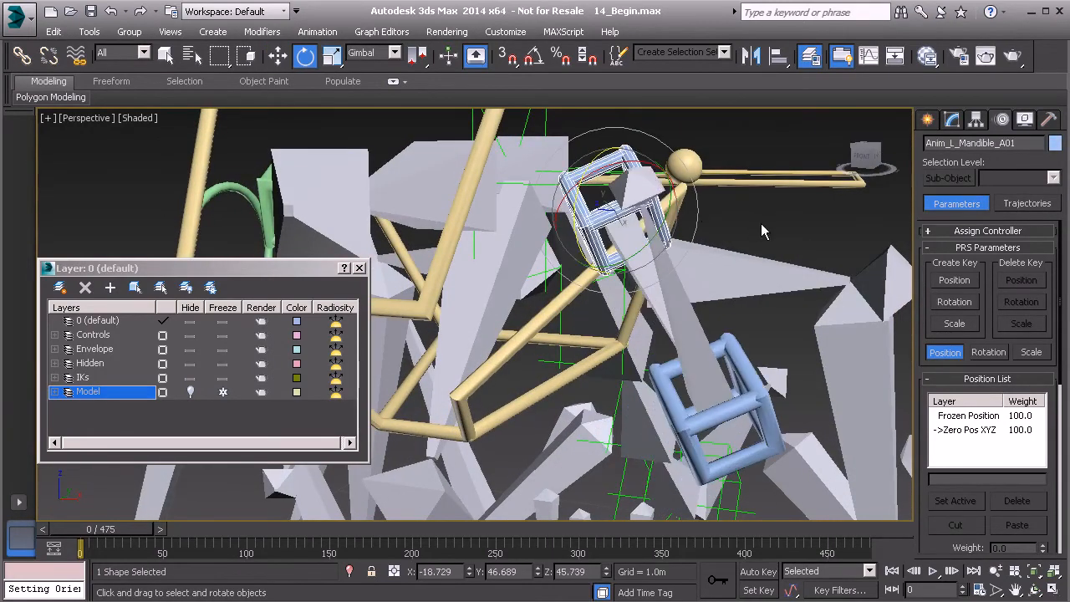
right_click(763, 217, "alt")
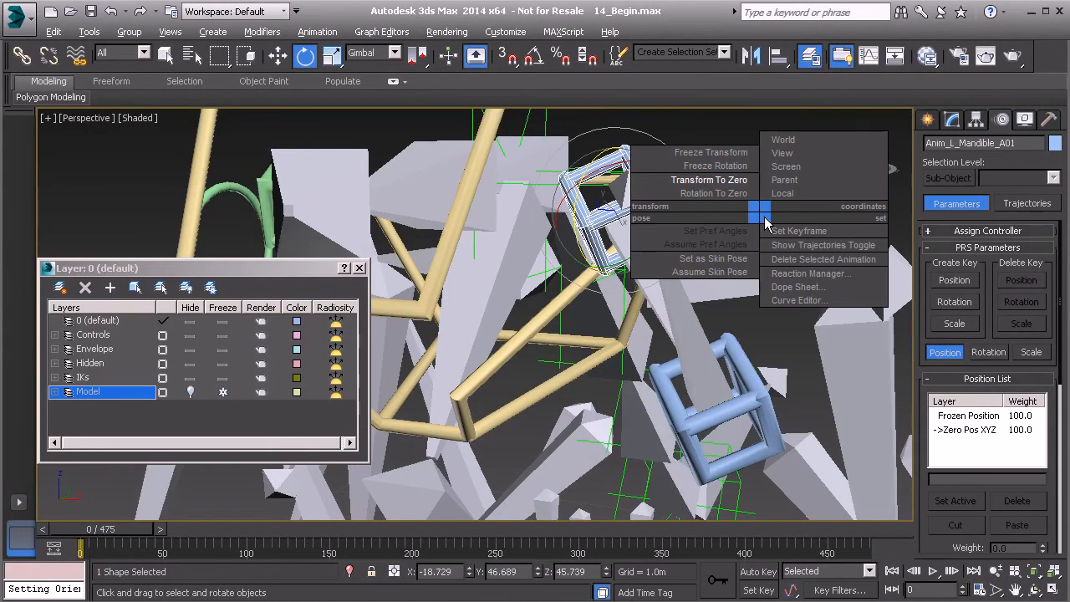
left_click(720, 182)
Step: Try rotating the right-side controls Anim_R_Mandible_A01 and Anim_R_Mandible_B01, undoing each rotation
middle_click_drag(581, 262, 609, 249, "alt")
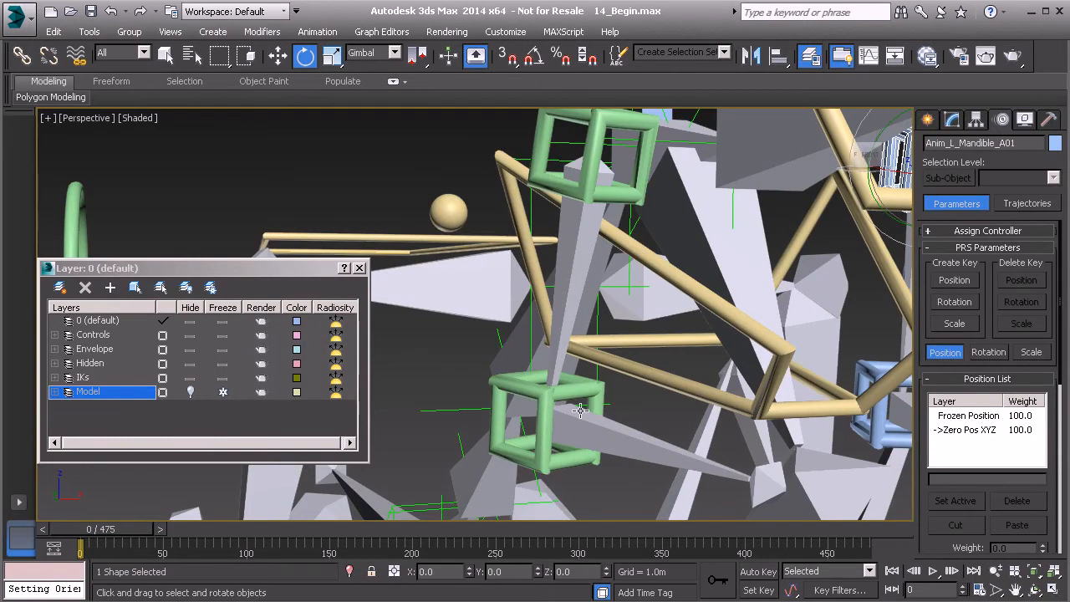
left_click(587, 435)
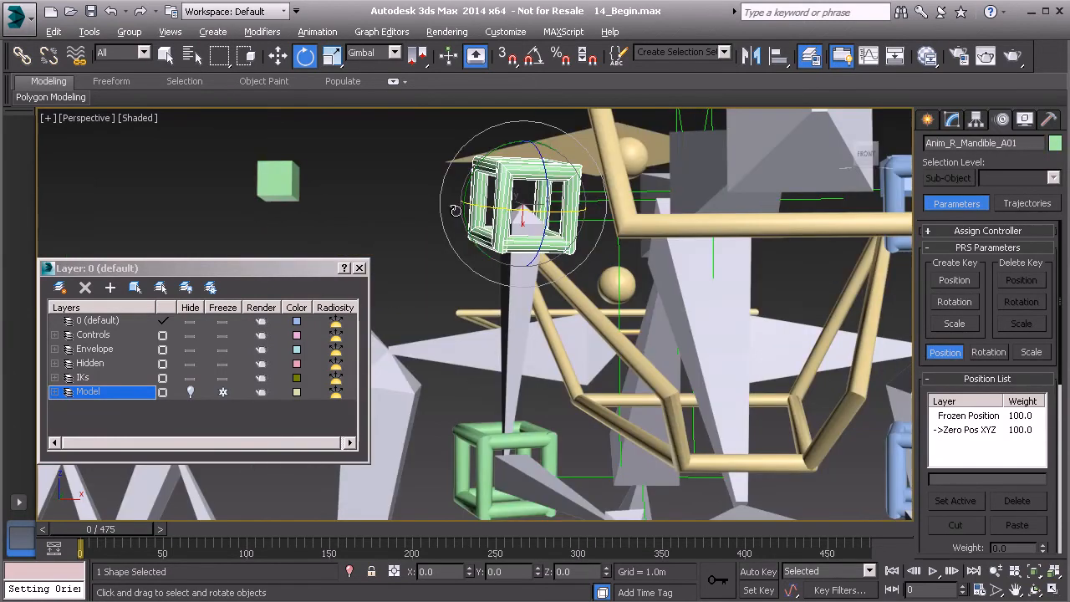
key("ctrl+z")
left_click_drag(514, 189, 512, 179)
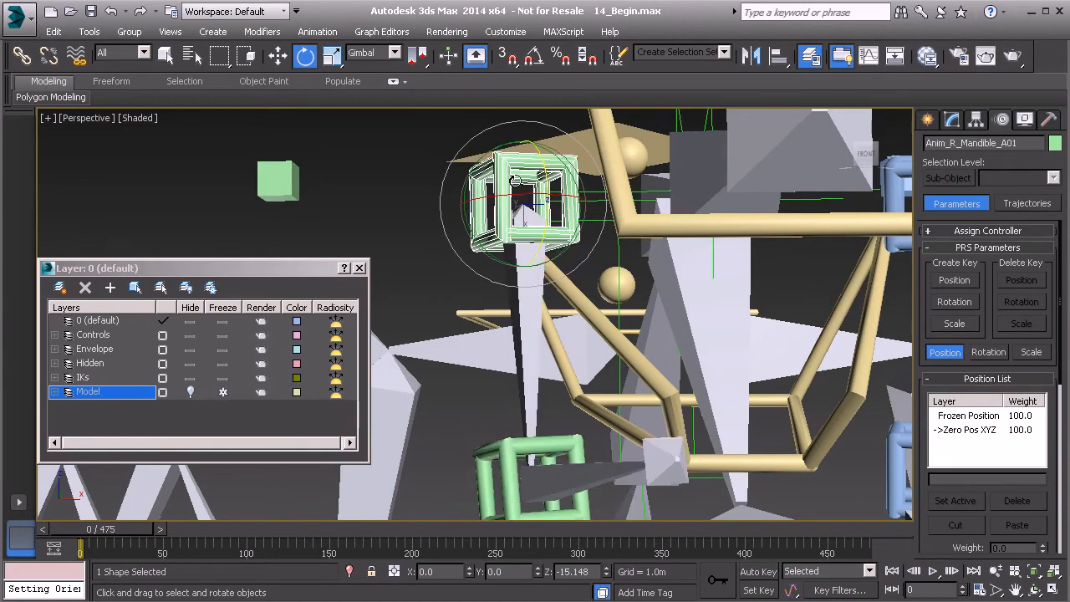
key("ctrl+z")
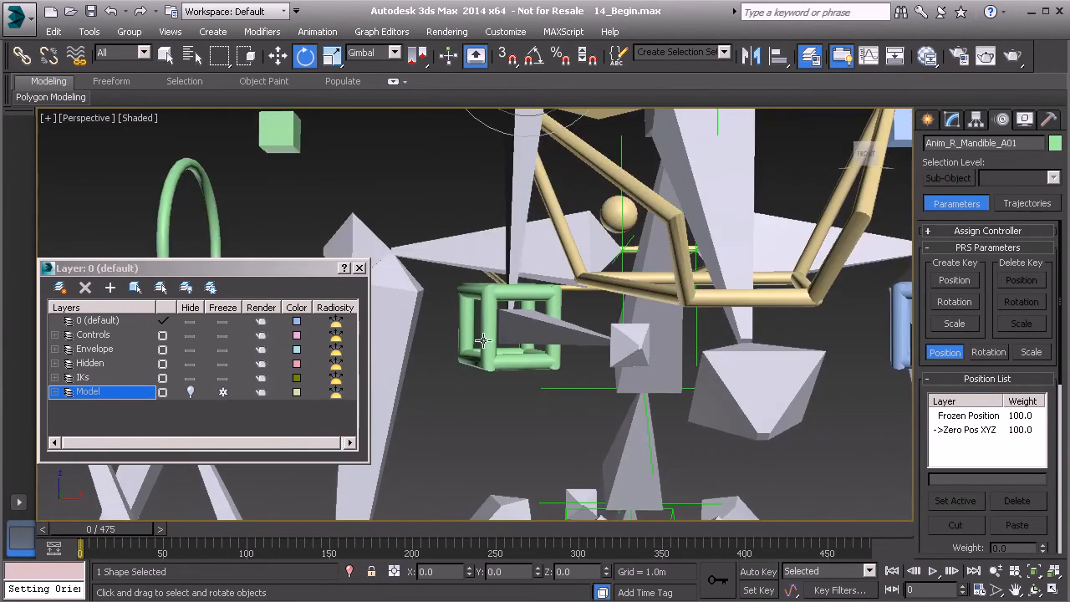
left_click(482, 340)
left_click_drag(527, 299, 537, 350)
key("ctrl+z")
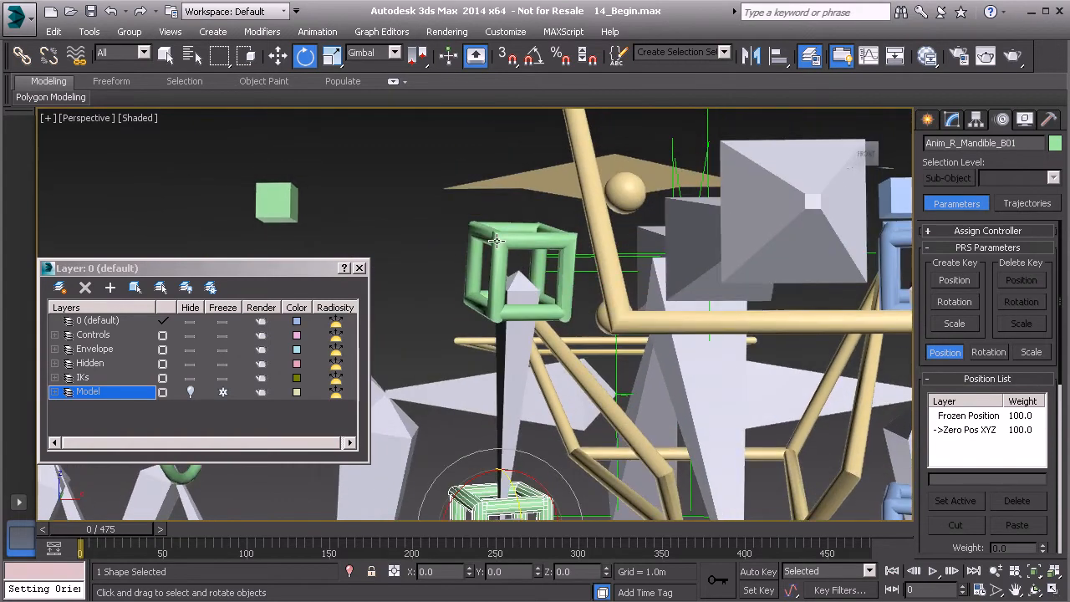
Step: Try combined X and Z rotations on Anim_R_Mandible_A01 in Gimbal coordinates to examine its axis behavior, undoing each one
left_click(509, 256)
middle_click_drag(511, 259, 515, 252, "alt")
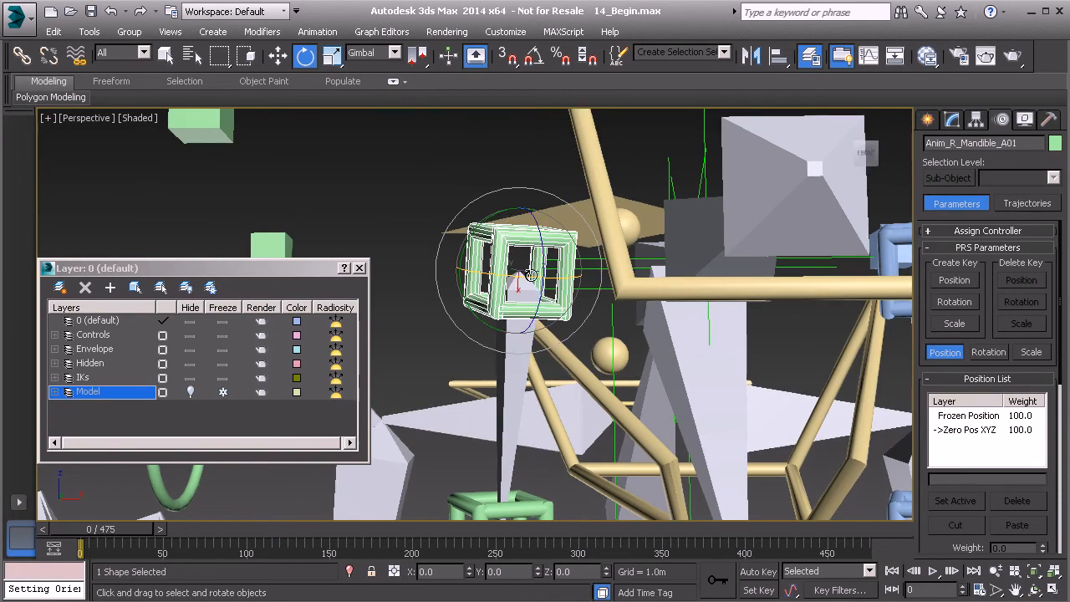
middle_click_drag(509, 281, 516, 281, "alt")
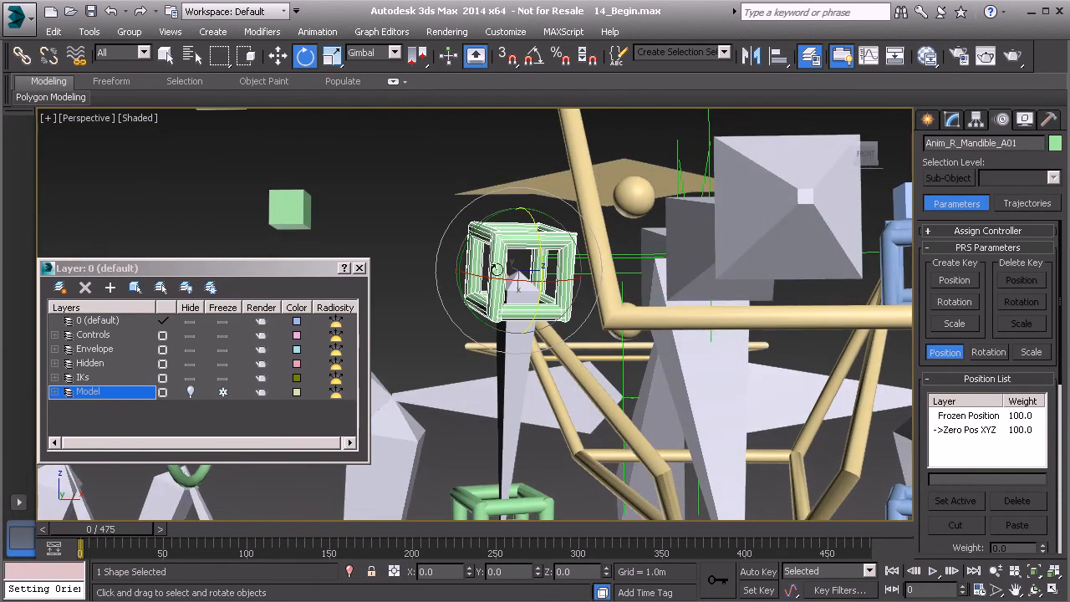
left_click_drag(521, 281, 536, 222)
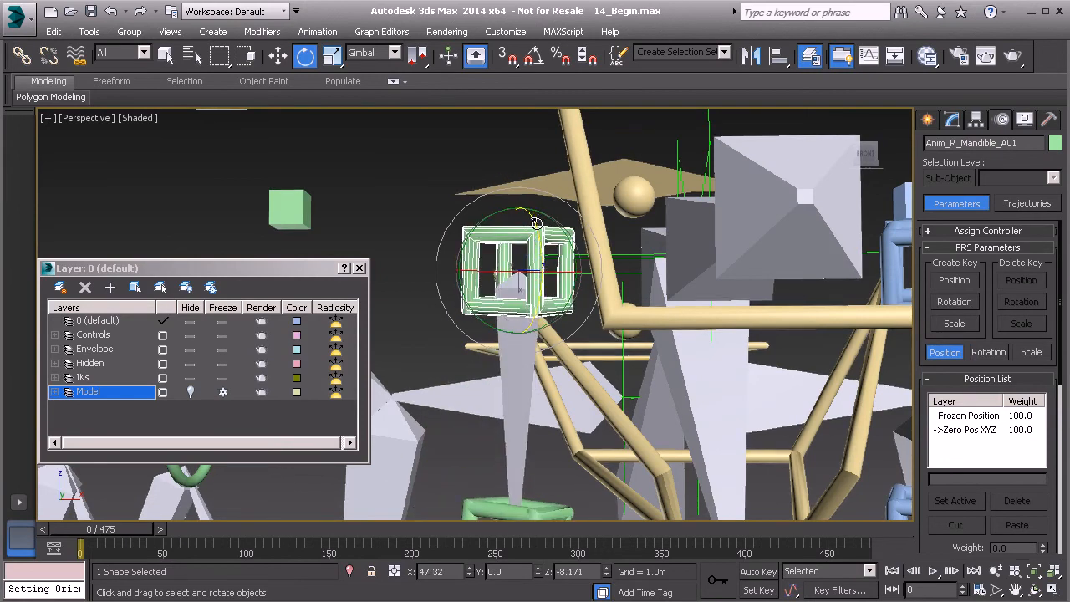
key("ctrl+z")
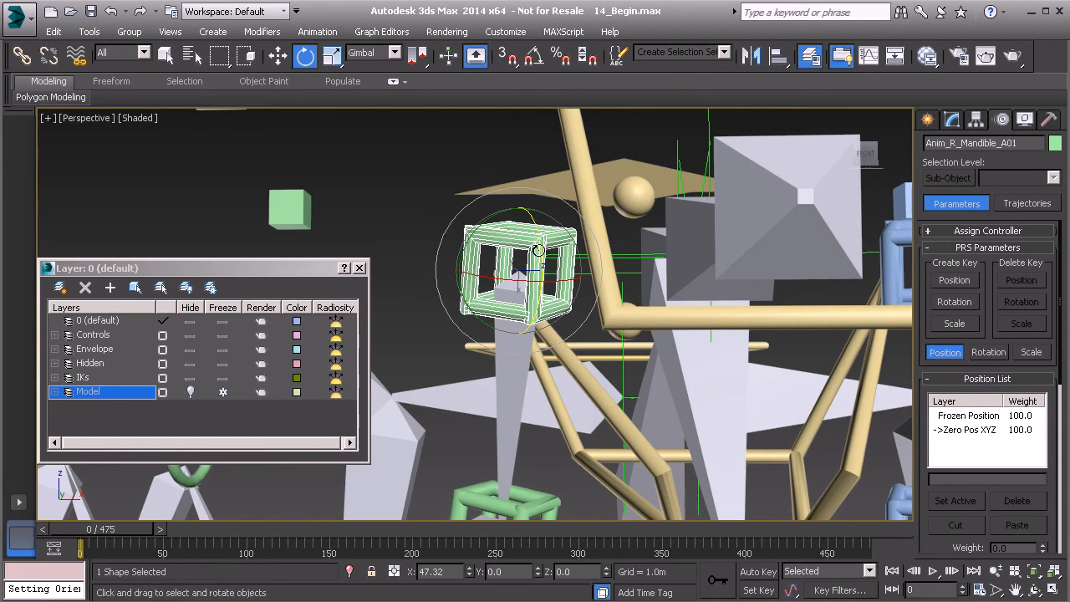
key("ctrl+z")
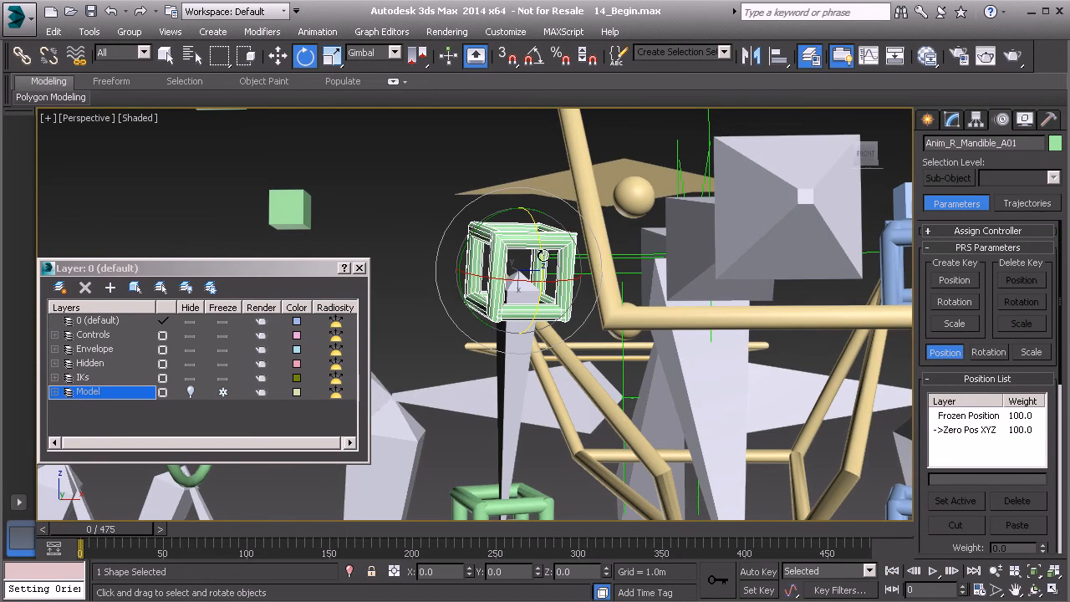
left_click_drag(518, 276, 500, 260)
mouse_move(544, 231)
left_mouse_down()
mouse_move(547, 256)
mouse_move(530, 206)
mouse_move(535, 246)
left_mouse_up()
key("ctrl+z")
key("ctrl+z")
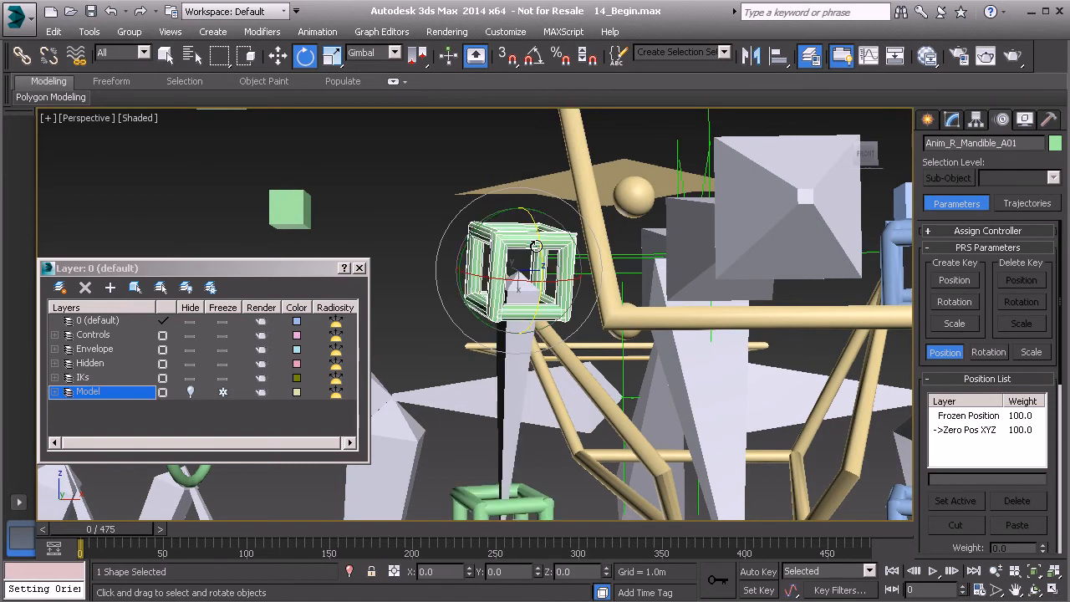
Step: Show the rotation controller's Euler Parameters for Anim_R_Mandible_A01 and examine its rotation gizmo up close
middle_click_drag(547, 287, 570, 294, "alt")
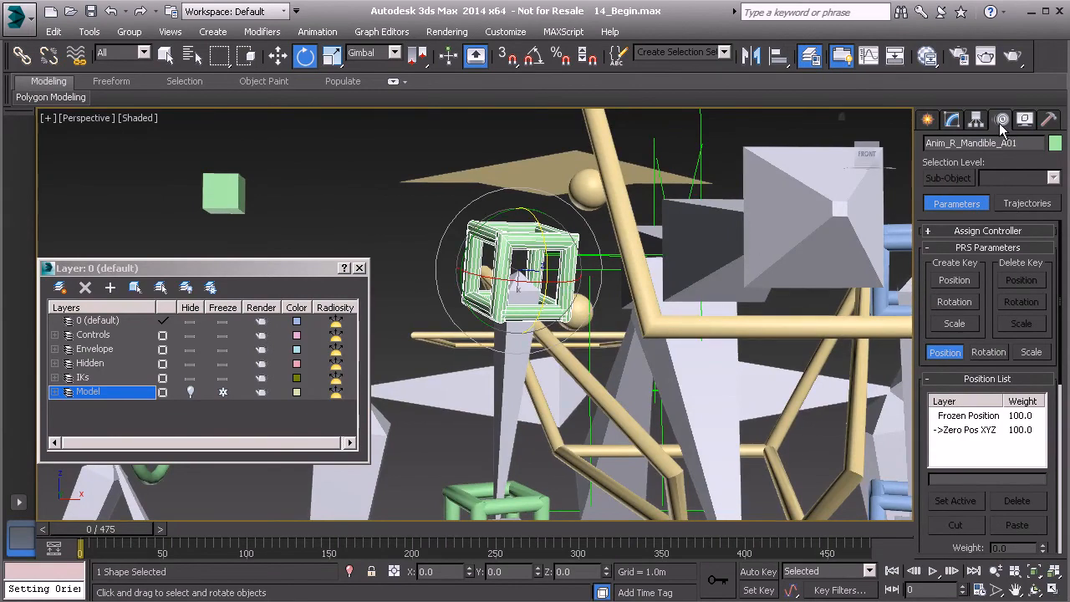
left_click(987, 353)
scroll(925, 416, "down", 5)
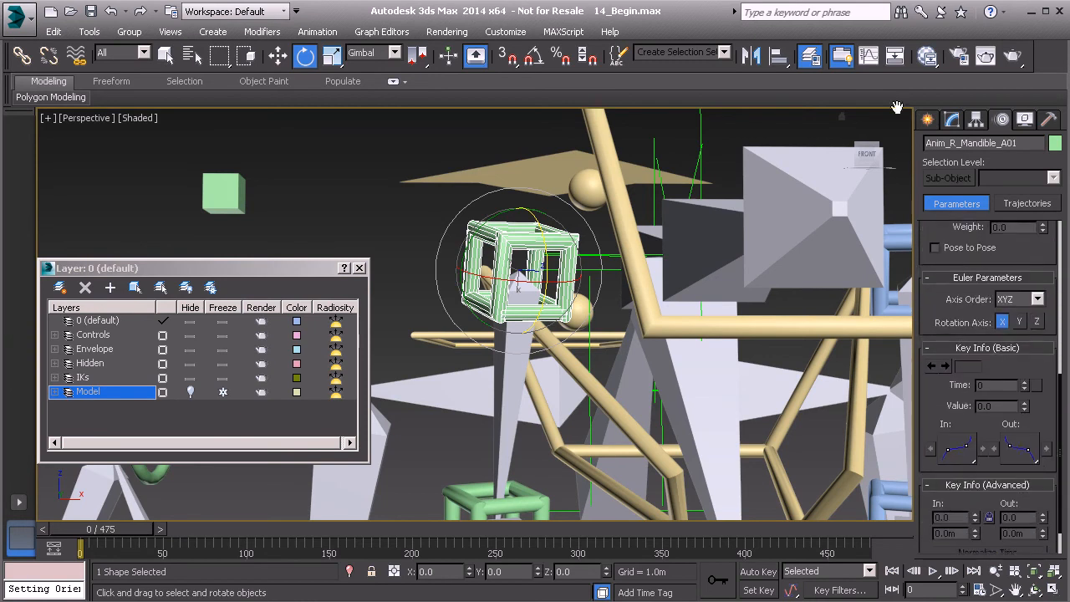
left_click_drag(921, 409, 930, 298)
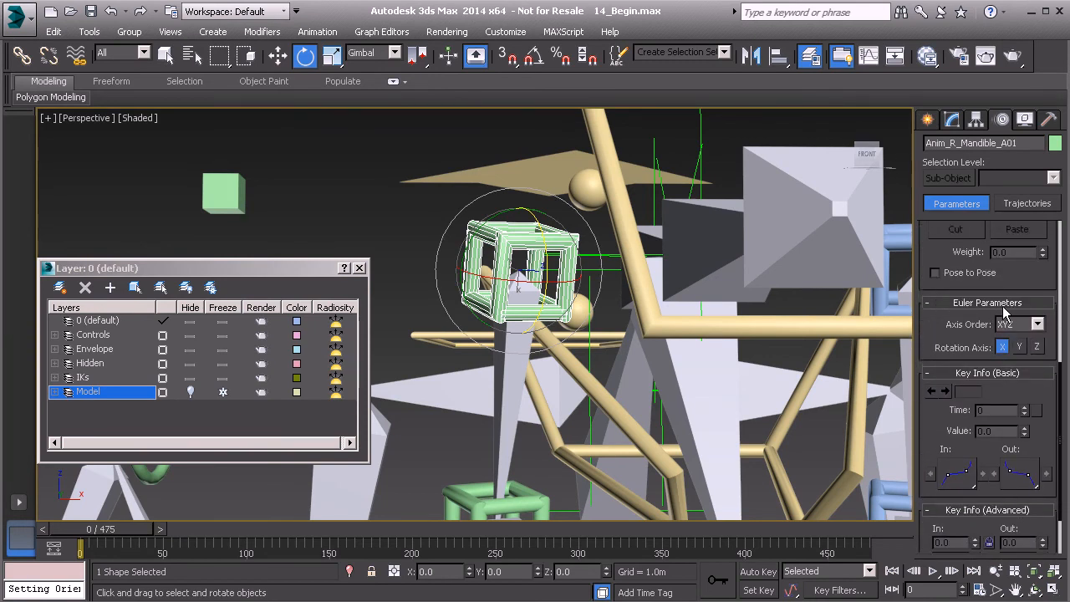
scroll(574, 216, "up", 5)
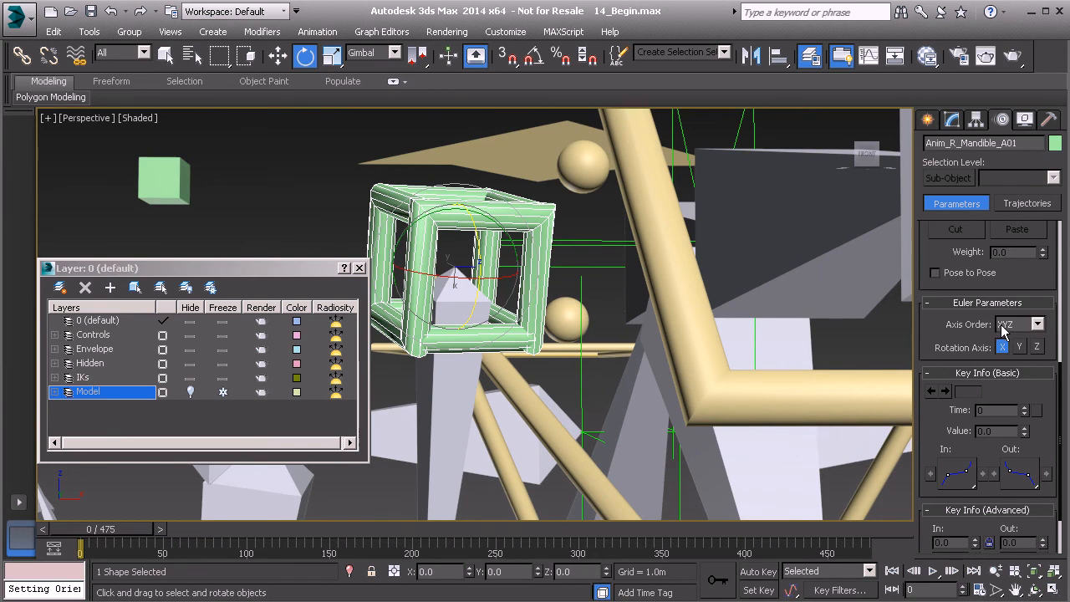
middle_click_drag(393, 261, 485, 252)
middle_click_drag(577, 234, 570, 256)
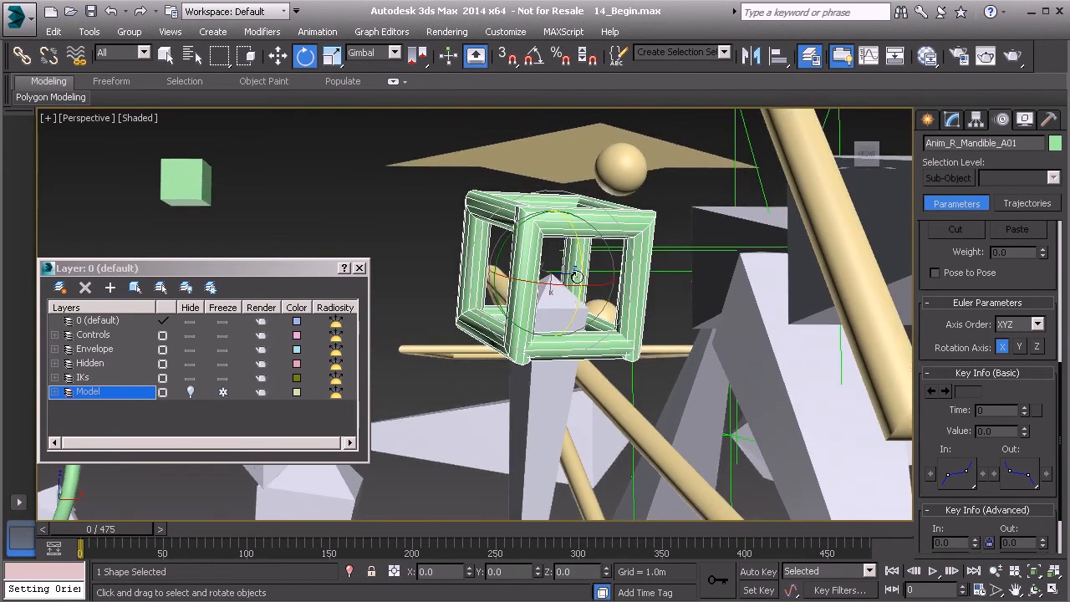
Step: Try rotating Anim_R_Mandible_A01 with the XYZ axis order, and undo the rotations
left_click_drag(566, 288, 577, 258)
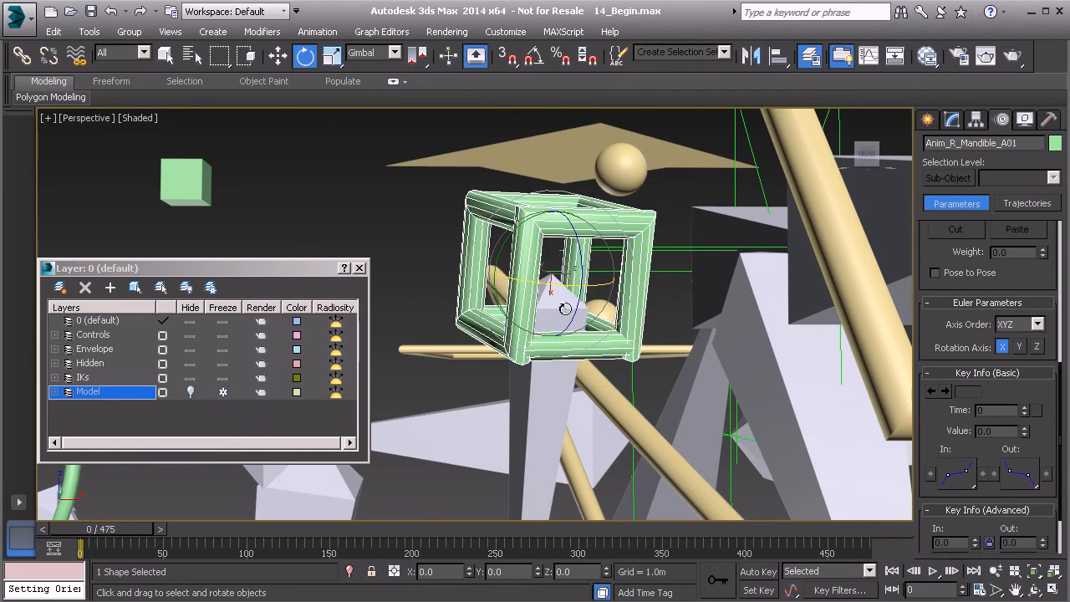
left_click_drag(559, 278, 583, 242)
key("ctrl+z")
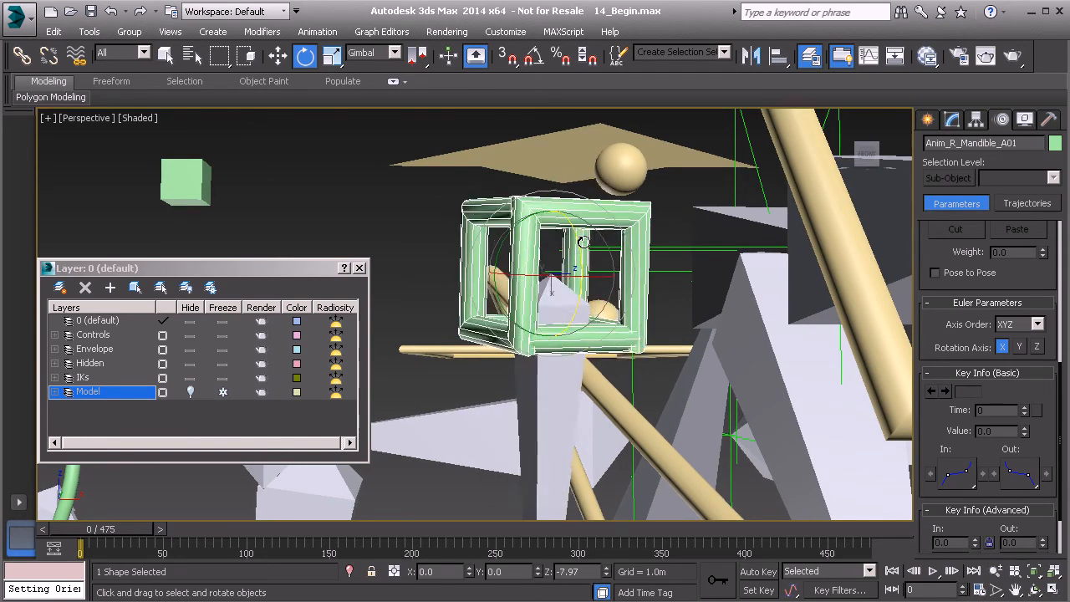
key("ctrl+z")
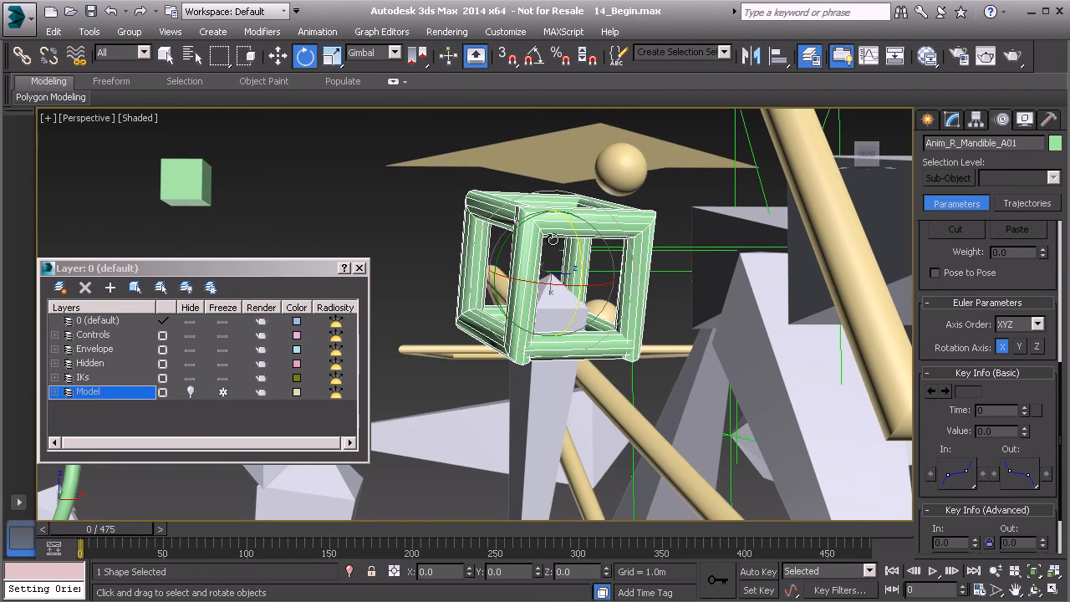
Step: Set the rotation axis order of Anim_R_Mandible_A01 to ZYX
left_click(1036, 324)
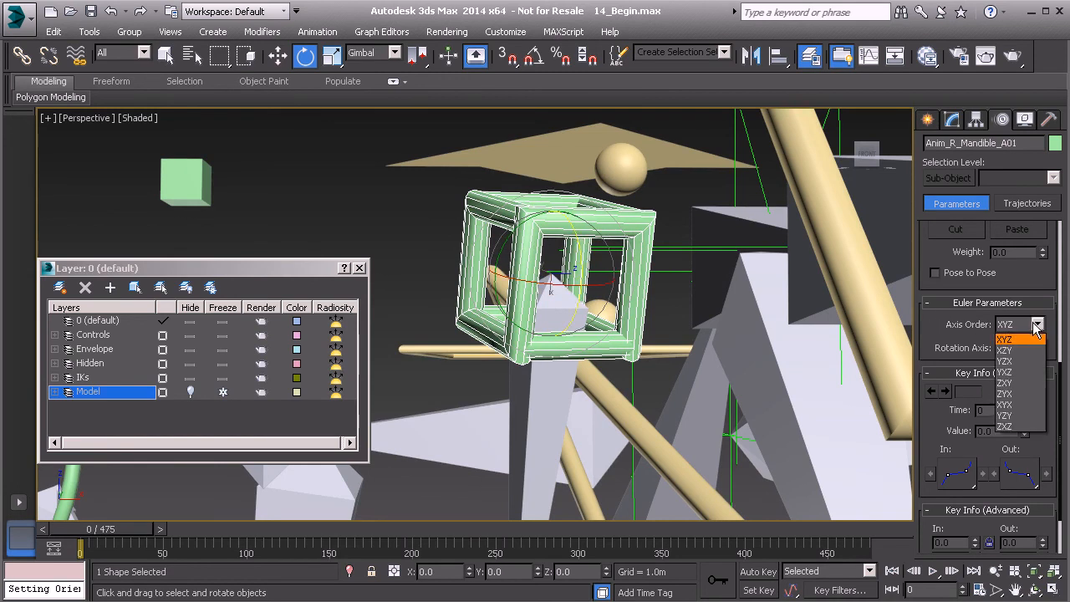
left_click(1004, 382)
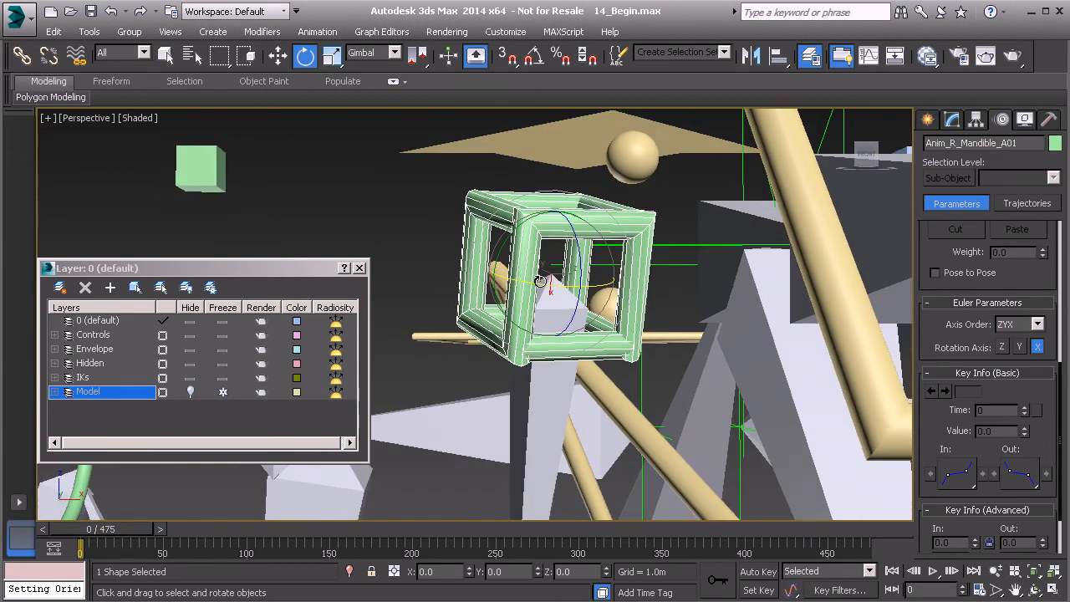
Step: Try rotating Anim_R_Mandible_A01 about different axes with the ZYX order, and undo the rotations
left_click_drag(540, 281, 486, 276)
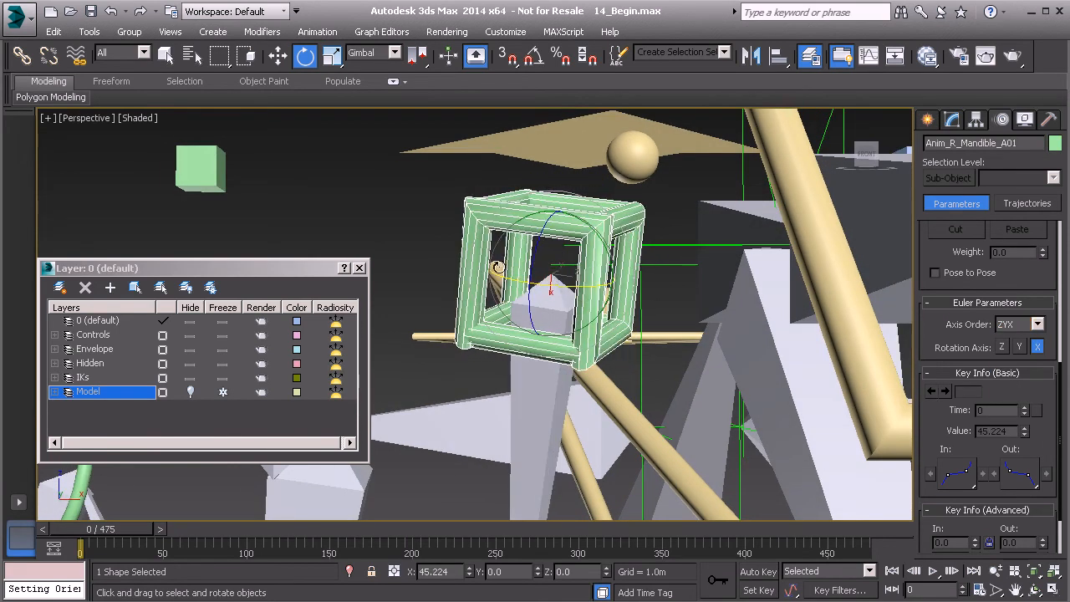
left_click_drag(538, 243, 555, 235)
key("ctrl+z")
key("ctrl+z")
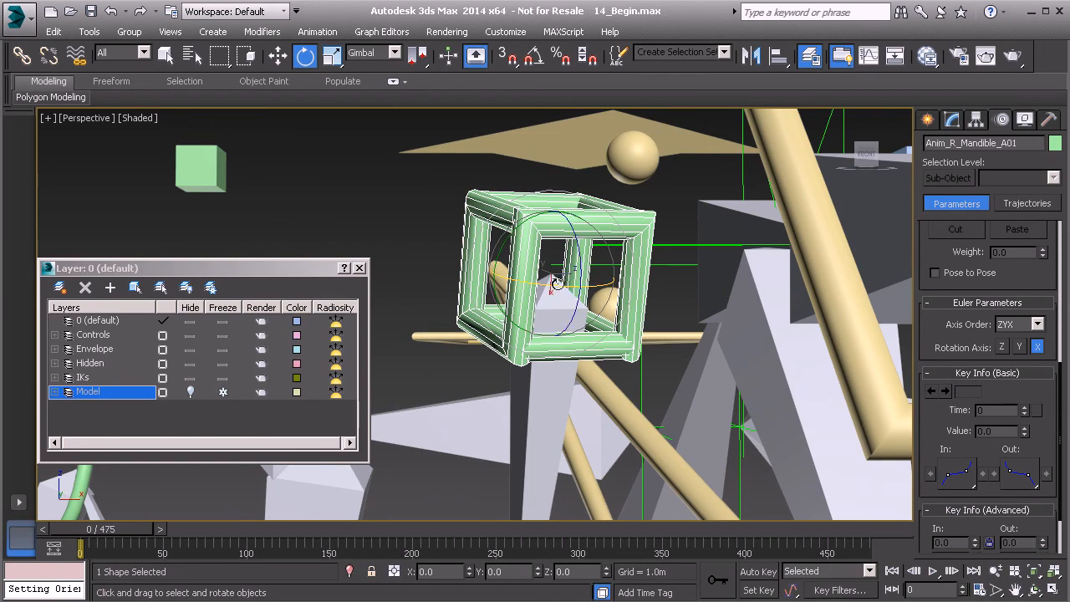
left_click_drag(561, 285, 581, 249)
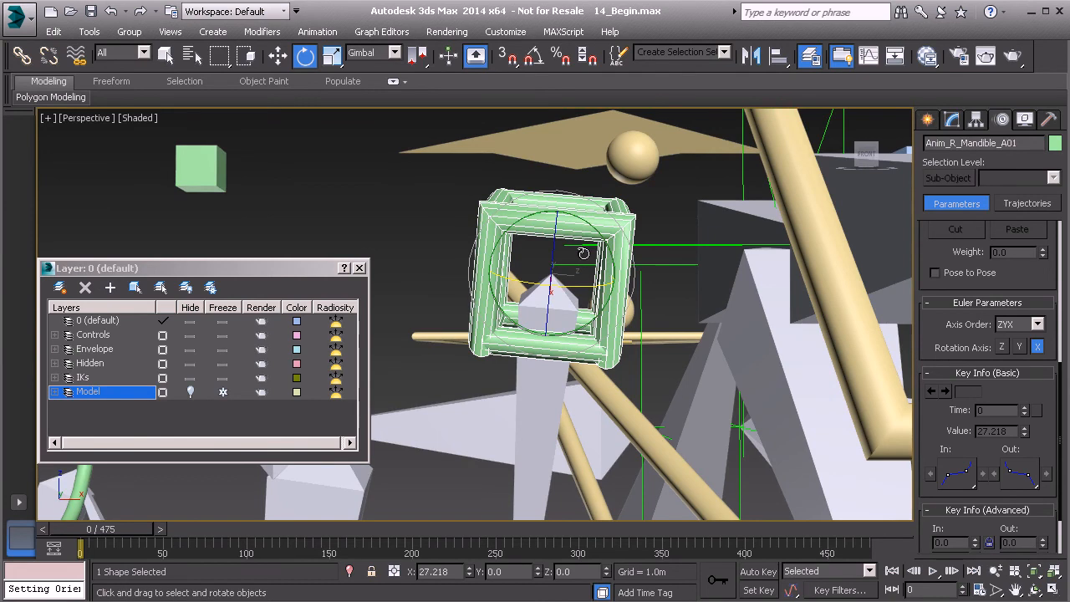
left_click_drag(556, 238, 557, 241)
key("ctrl+z")
key("ctrl+z")
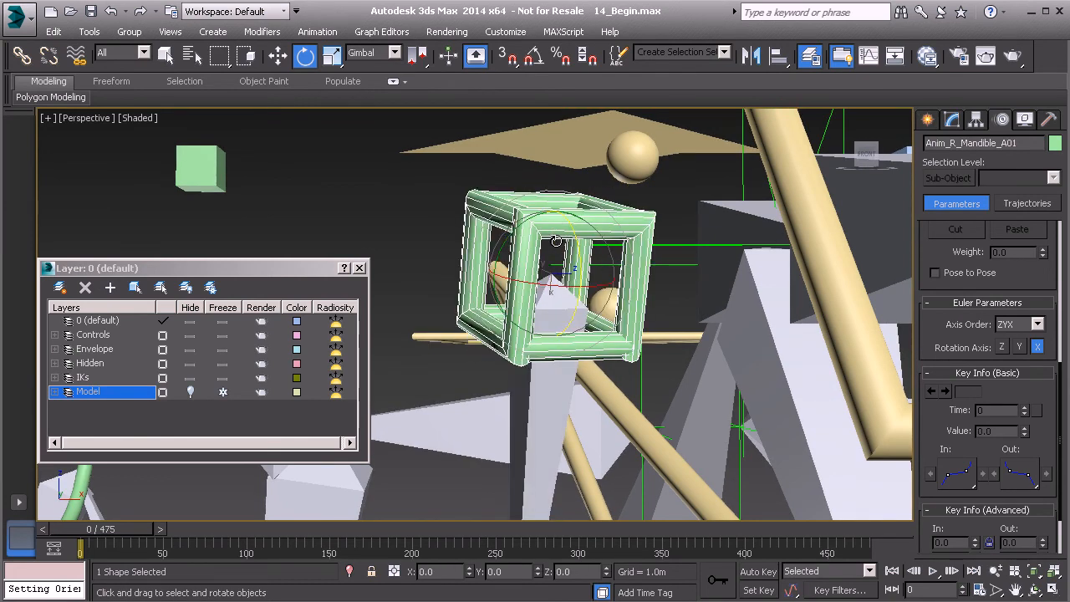
Step: Set the rotation axis order of the lower right-side control Anim_R_Mandible_B01 to ZYX
middle_click_drag(562, 310, 518, 293)
left_click(510, 318)
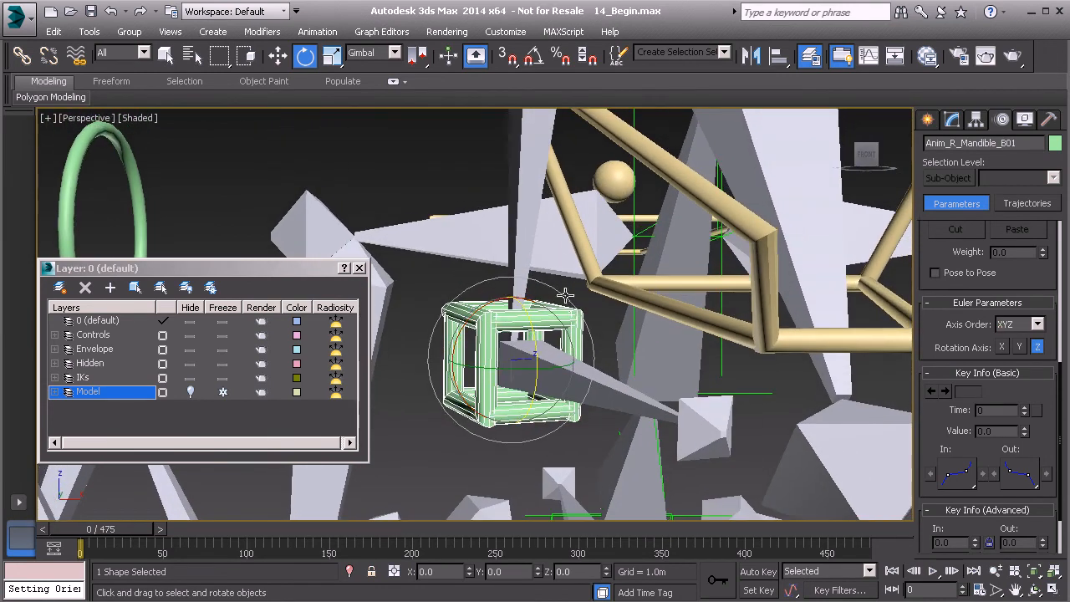
left_click(1036, 324)
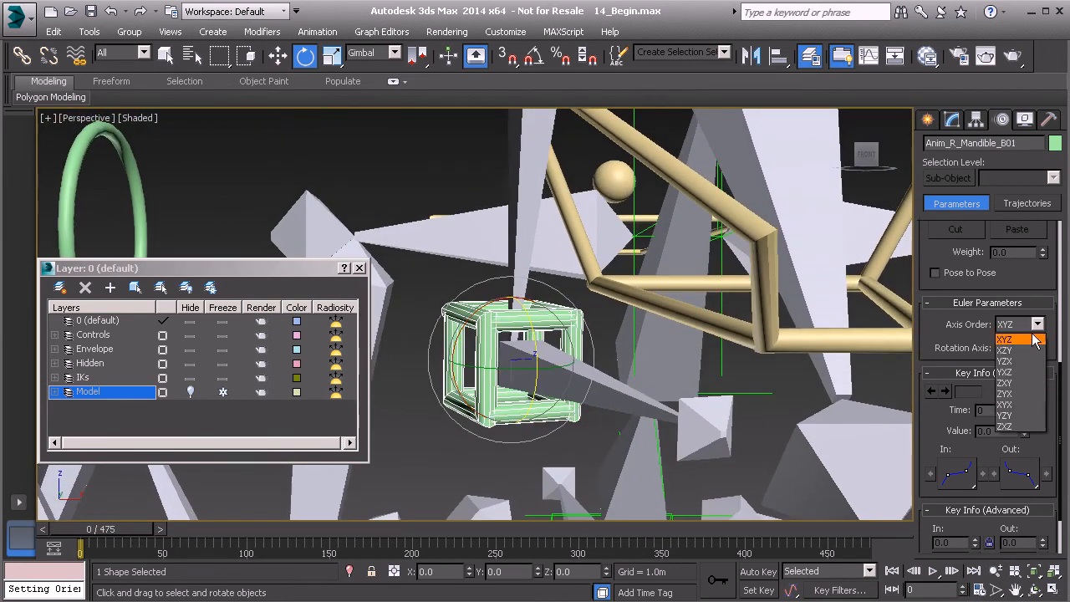
left_click(1015, 393)
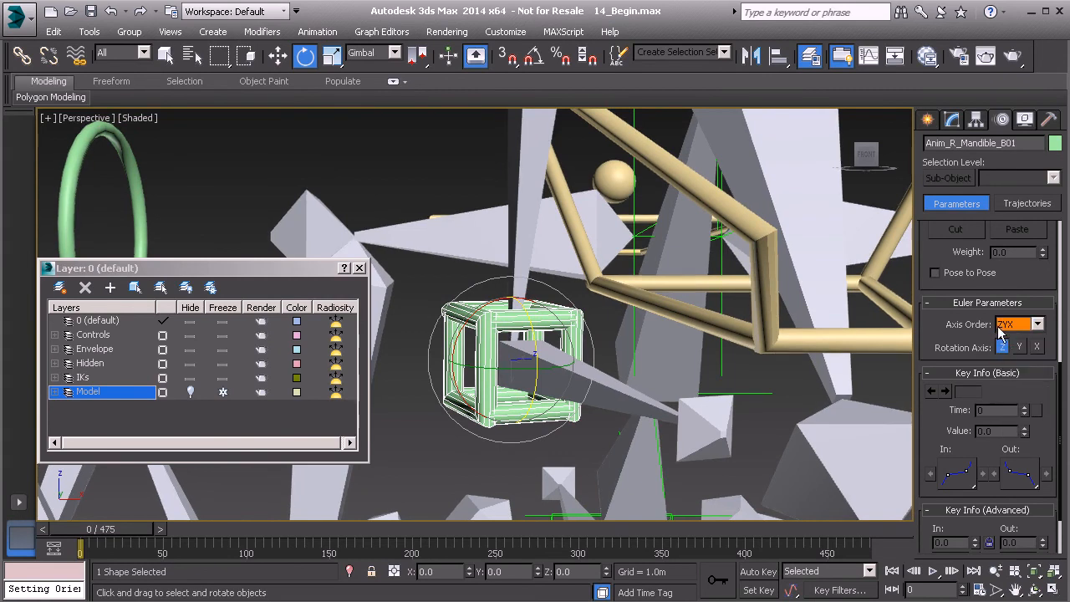
Step: Set the rotation axis order of the upper left-side control Anim_L_Mandible_A01 to ZYX
middle_click_drag(683, 284, 673, 326)
middle_click_drag(650, 265, 625, 292)
scroll(675, 191, "down", 3)
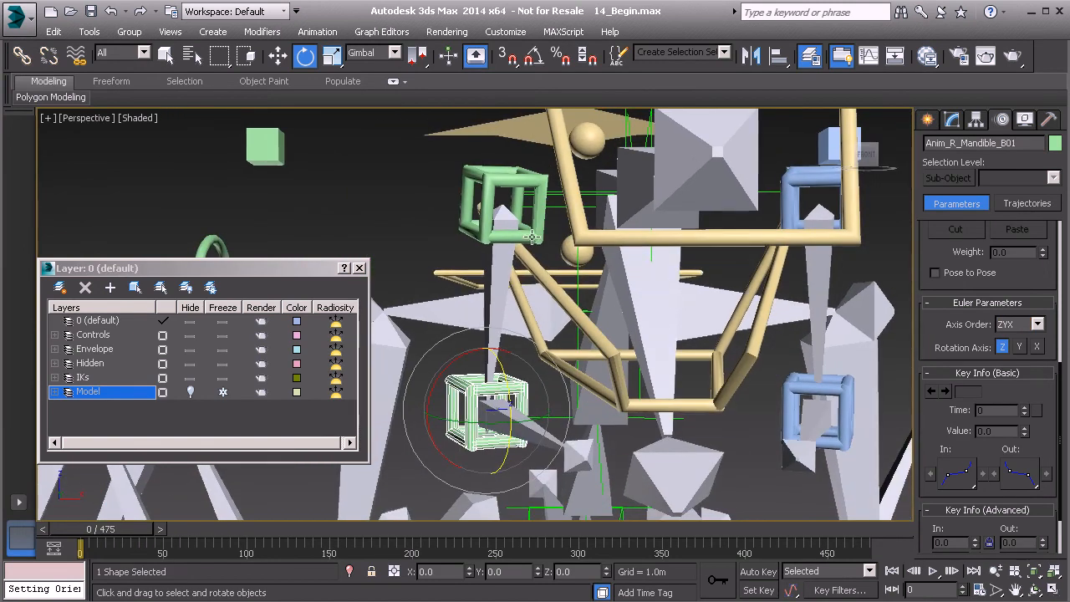
middle_click_drag(551, 237, 532, 240)
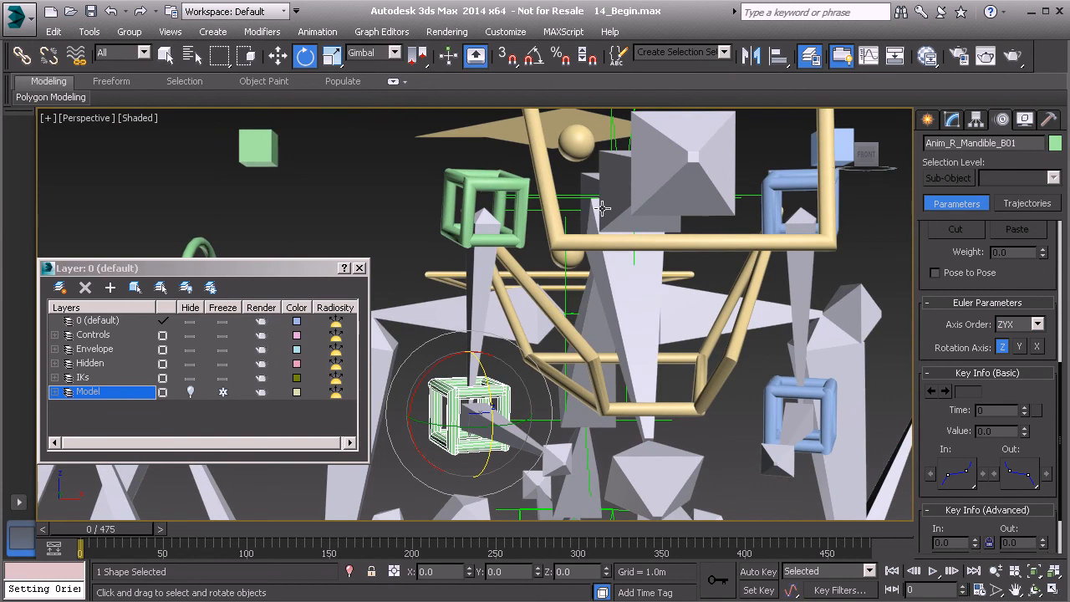
middle_click_drag(749, 335, 680, 302)
left_click(657, 241)
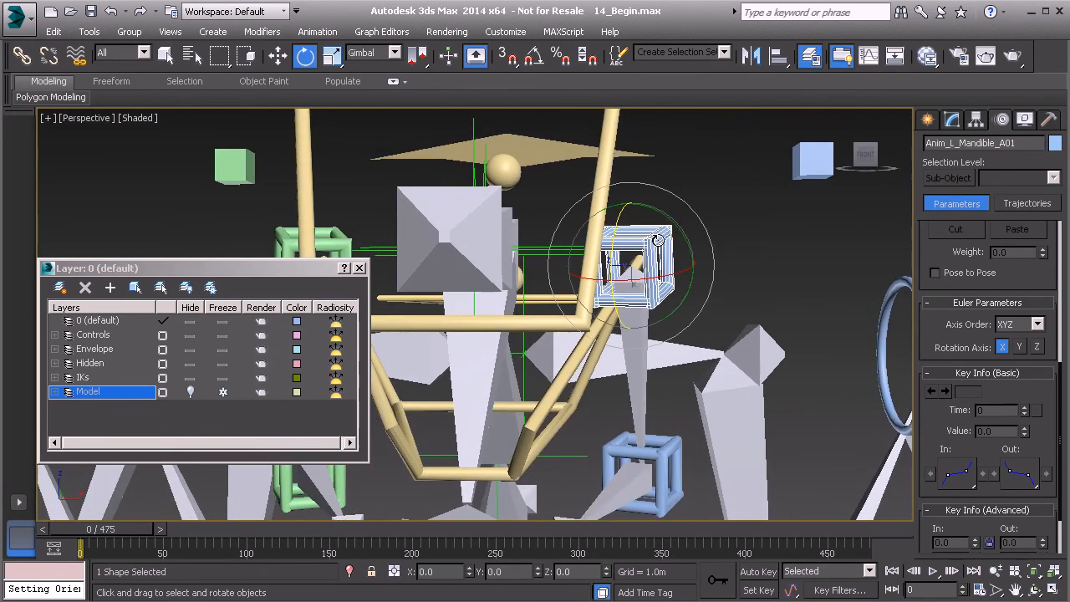
left_click(1028, 326)
left_click(1020, 394)
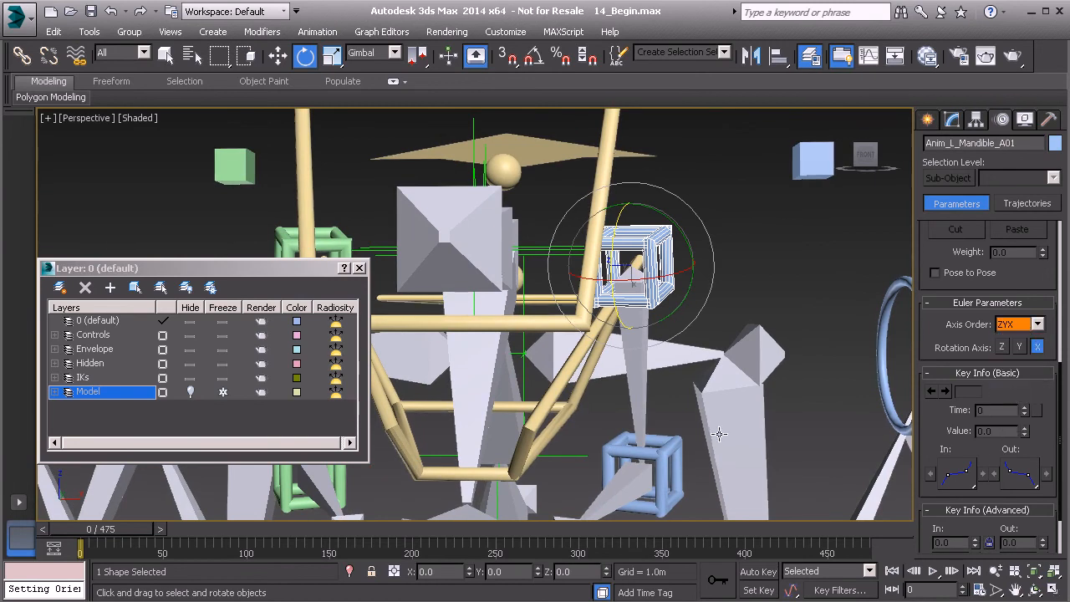
Step: Set the rotation axis order of the lower left-side control Anim_L_Mandible_B01 to ZYX
left_click(672, 446)
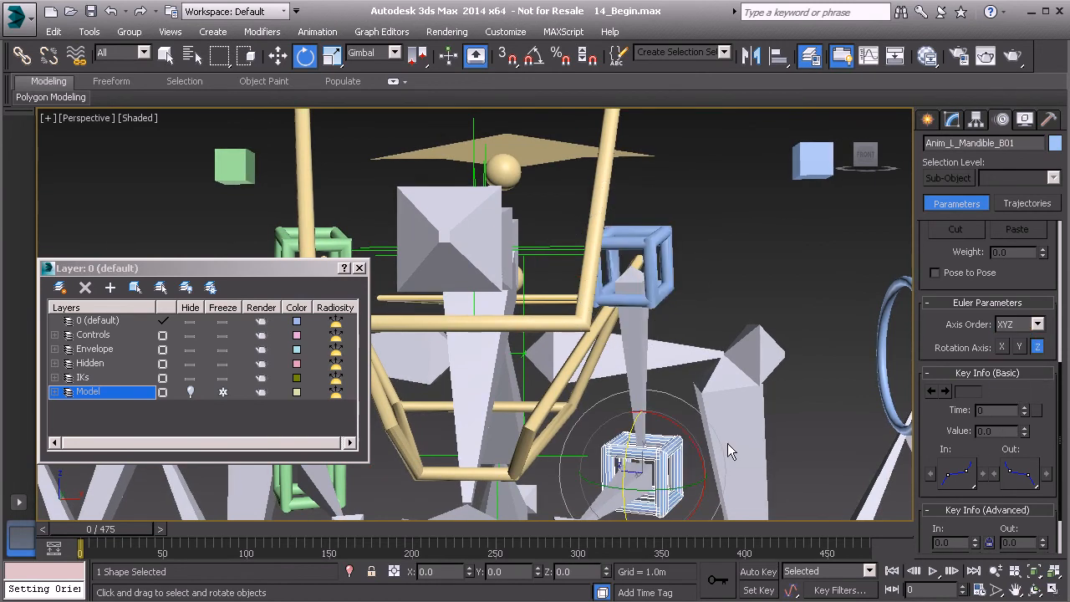
left_click(1039, 326)
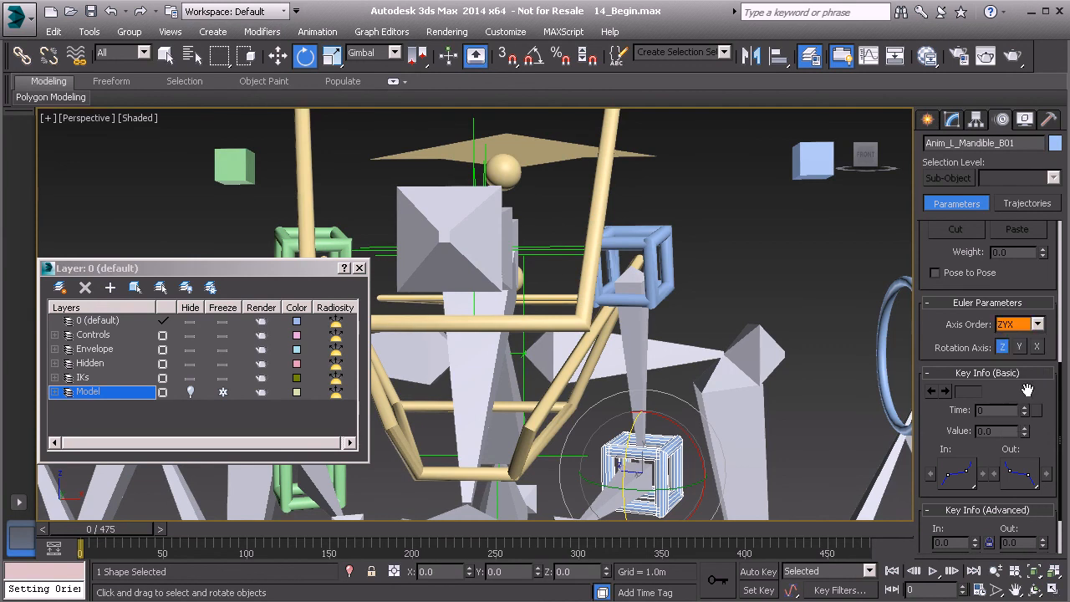
left_click(1019, 393)
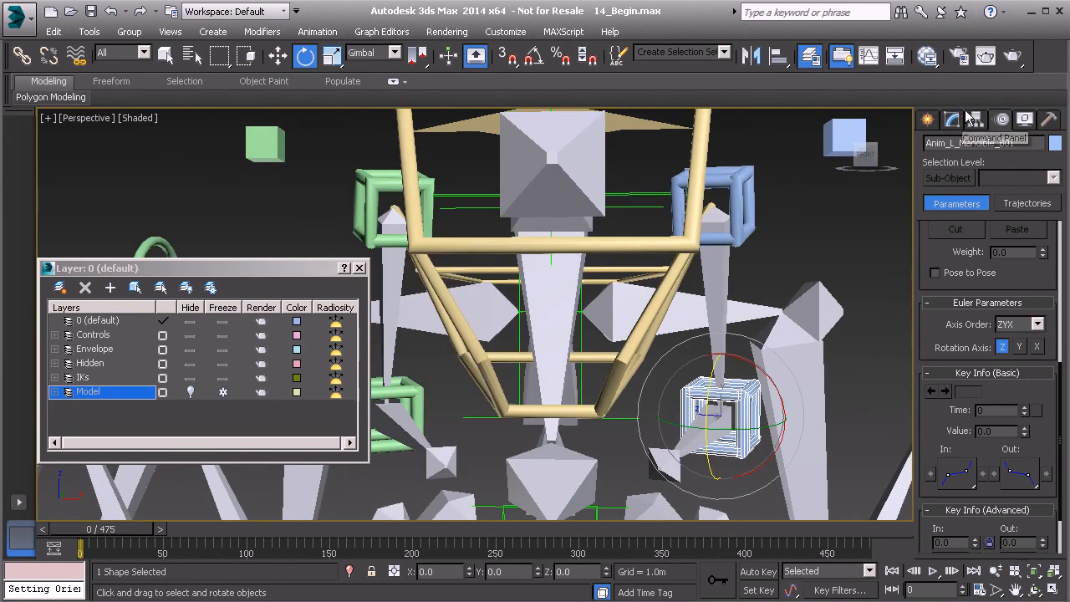
Step: Lock the Move and Scale transforms of Anim_L_Mandible_B01 on the X, Y and Z axes, leaving Rotate unlocked
left_click(974, 120)
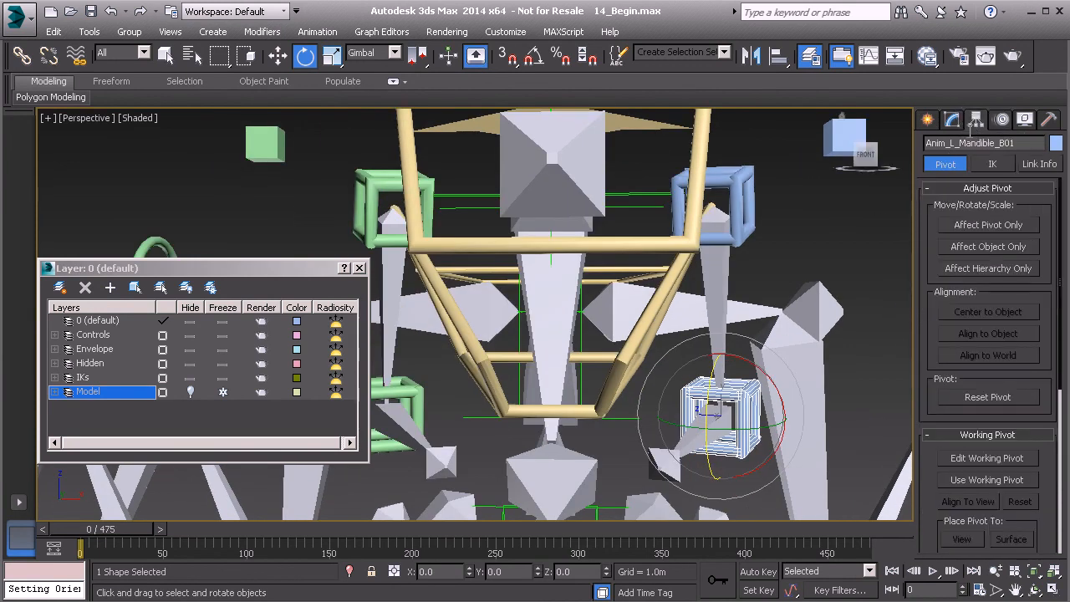
left_click(1040, 165)
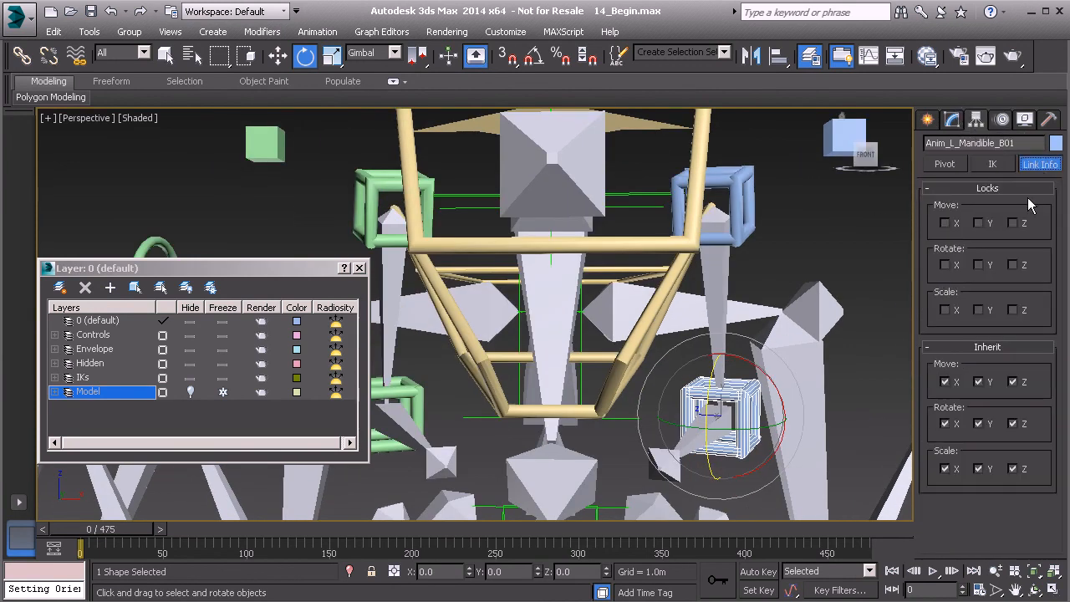
left_click(945, 222)
left_click(978, 223)
left_click(1013, 223)
left_click(953, 309)
left_click(979, 310)
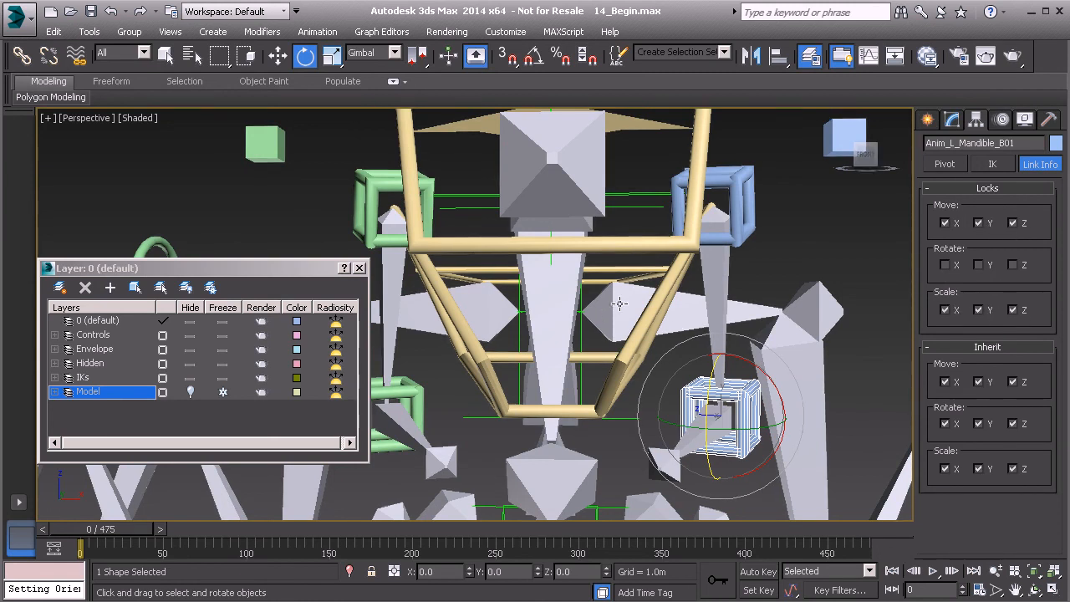
middle_click_drag(650, 204, 709, 269, "alt")
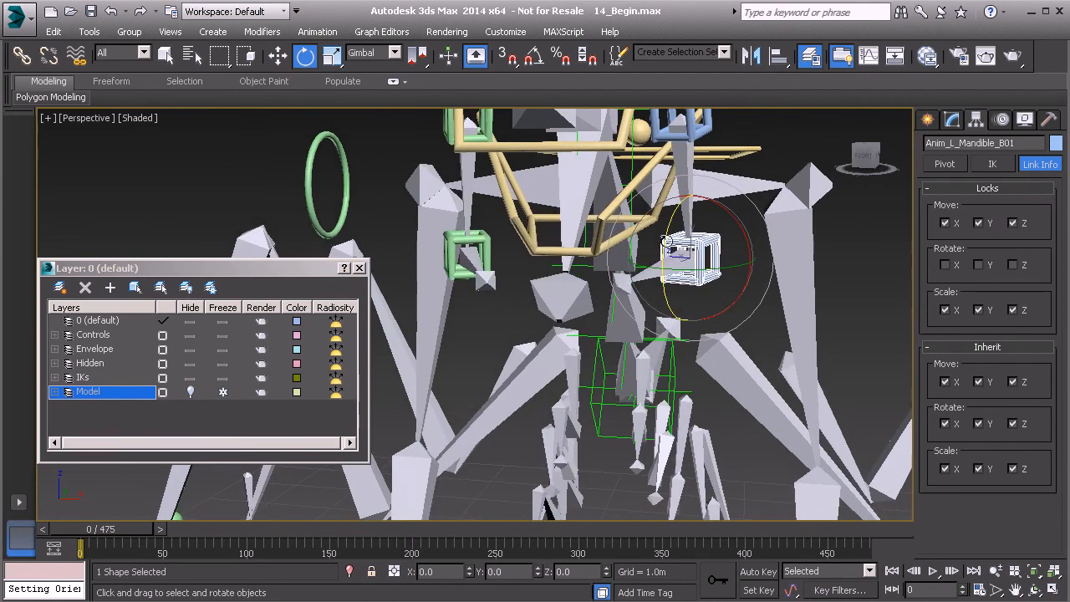
middle_click_drag(666, 356, 604, 341, "alt")
middle_click_drag(675, 294, 638, 339)
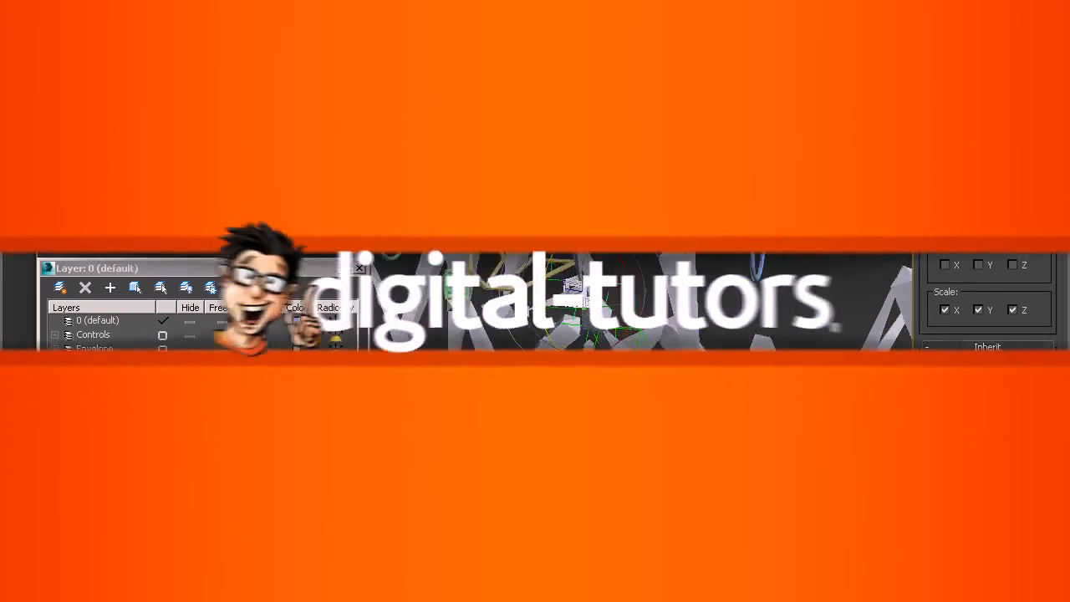